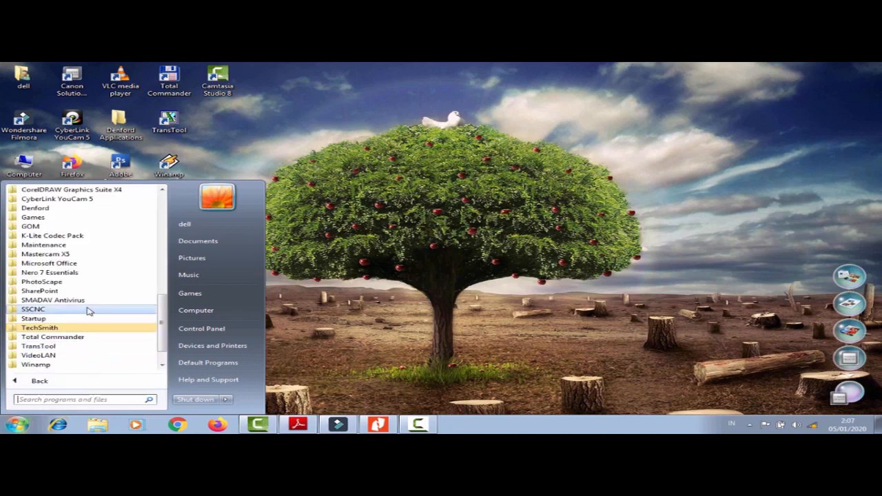
Launch SSCNC and set the Swansoft CNC Simulation language to English.
{"action": "left_click", "coordinate": [88, 312]}
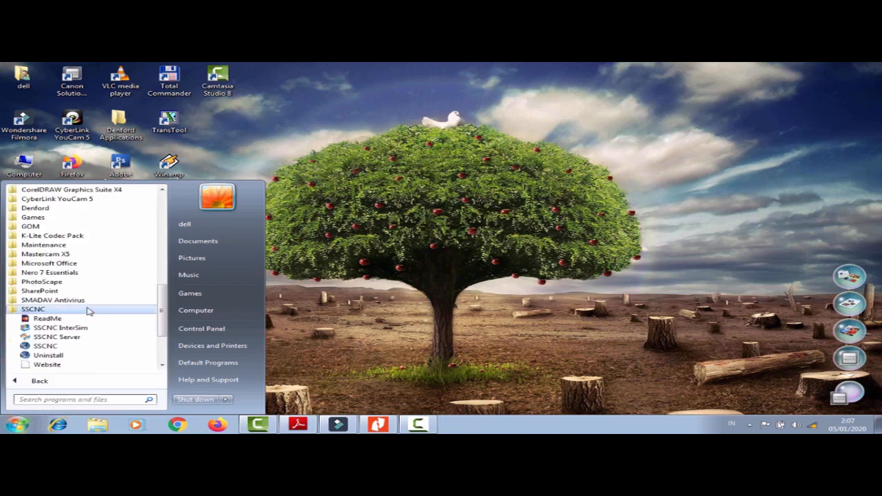
{"action": "left_click", "coordinate": [49, 347]}
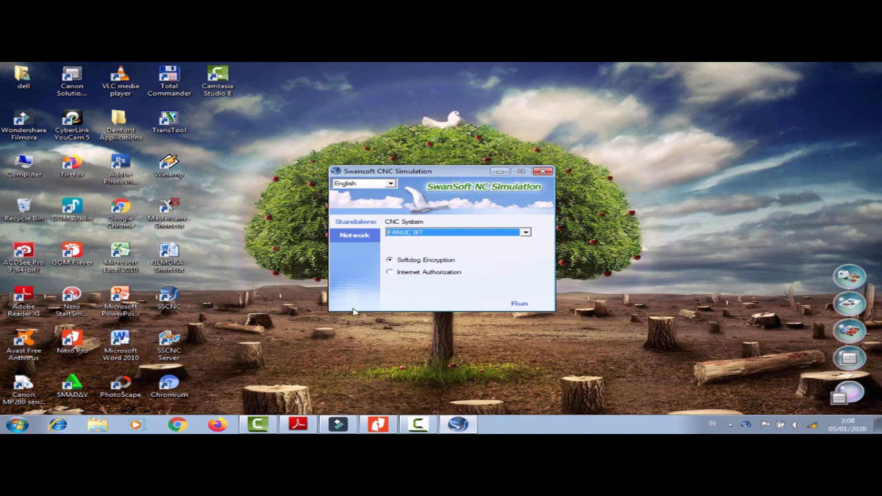
{"action": "left_click", "coordinate": [390, 184]}
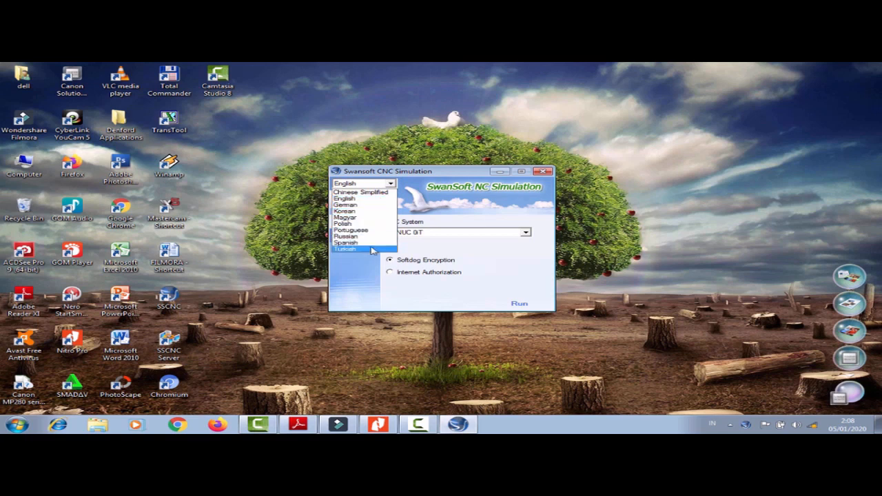
{"action": "left_click", "coordinate": [381, 199]}
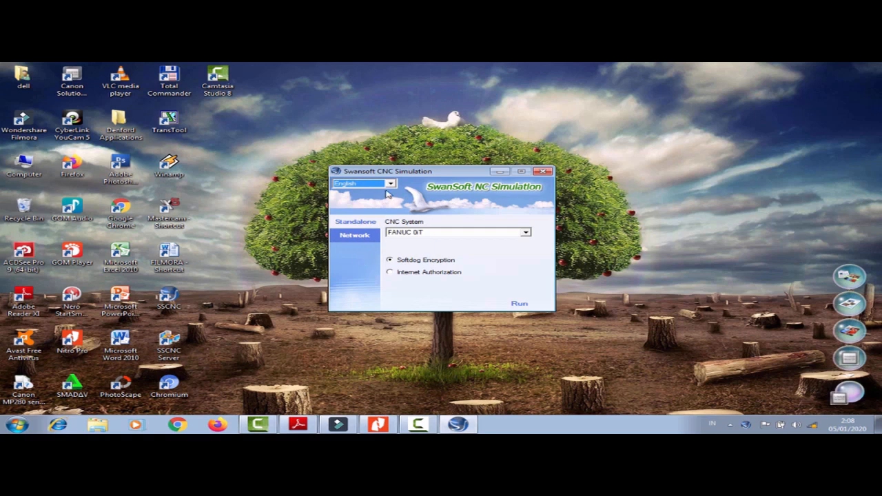
Choose FANUC 0iT as the CNC system for standalone operation.
{"action": "left_click", "coordinate": [361, 237]}
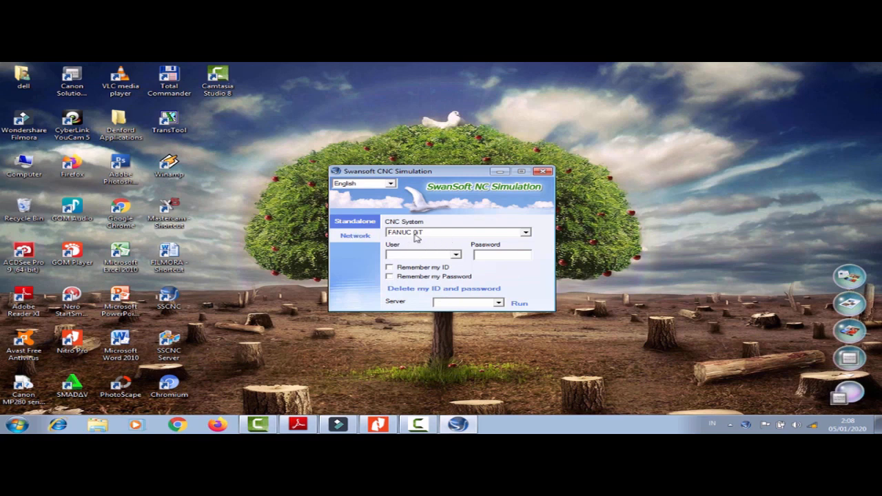
{"action": "left_click", "coordinate": [355, 234]}
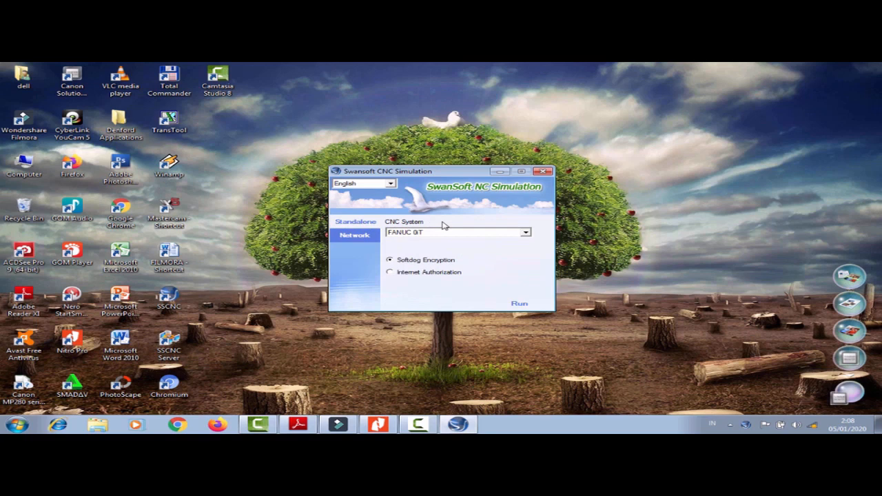
{"action": "left_click", "coordinate": [525, 234]}
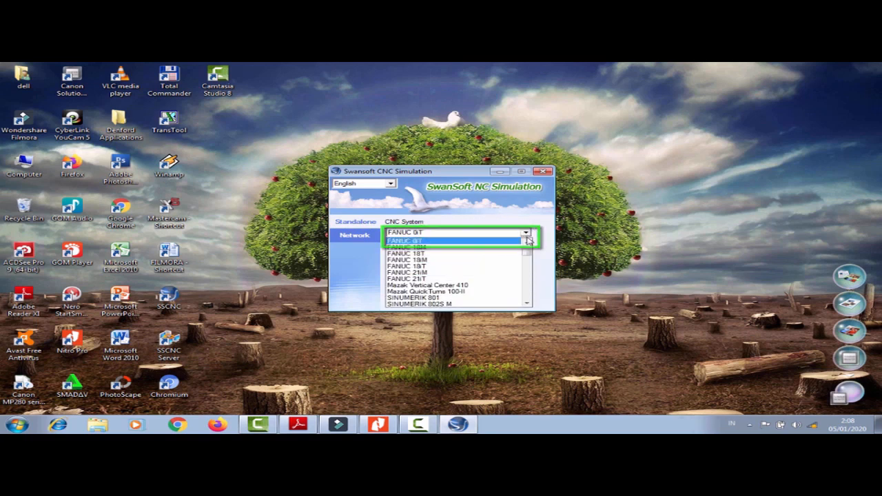
{"action": "scroll", "coordinate": [528, 252], "scroll_direction": "up", "scroll_amount": 1}
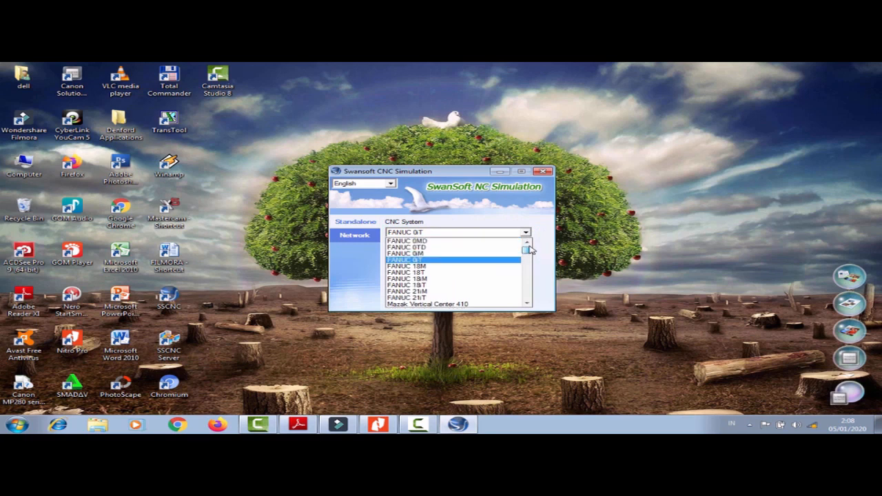
{"action": "left_click_drag", "start_coordinate": [527, 249], "coordinate": [525, 284]}
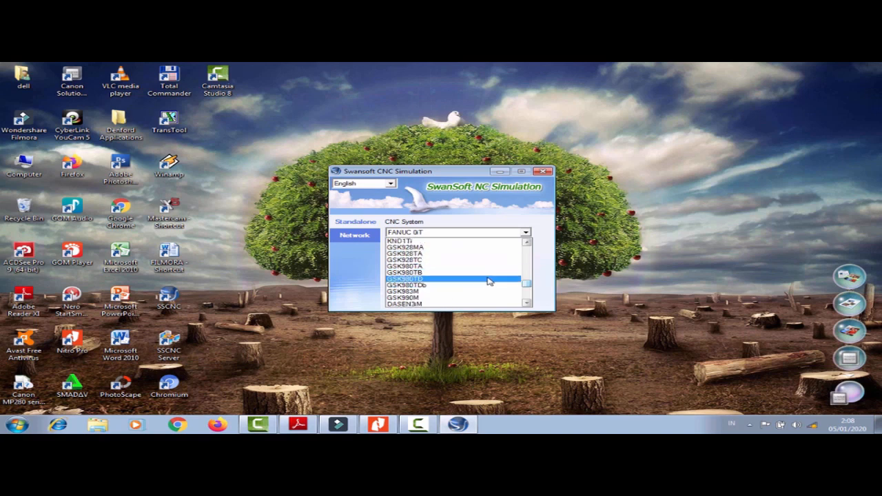
{"action": "left_click_drag", "start_coordinate": [526, 283], "coordinate": [526, 246]}
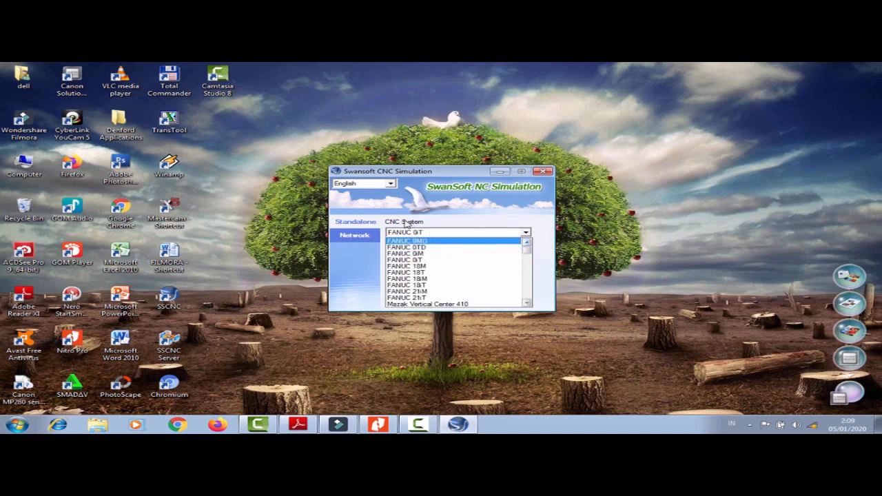
{"action": "left_click", "coordinate": [427, 260]}
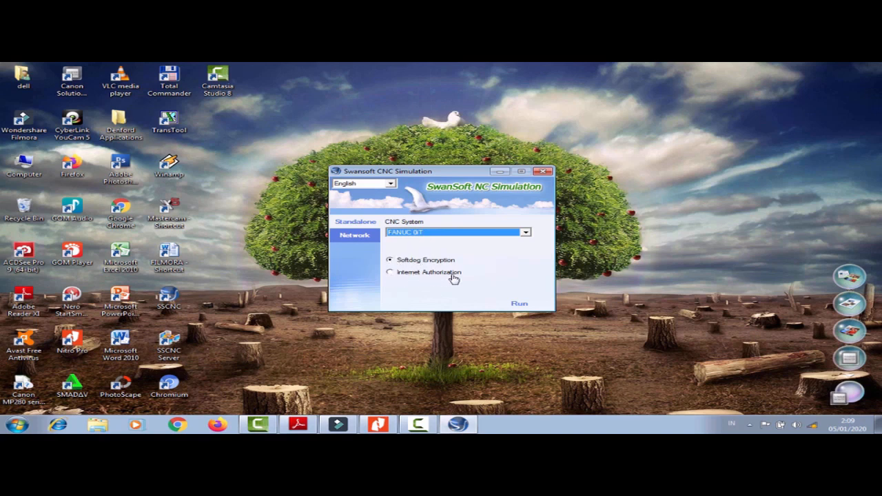
Run the simulator with Softdog Encryption and dismiss the Tip of the Day.
{"action": "left_click", "coordinate": [391, 273]}
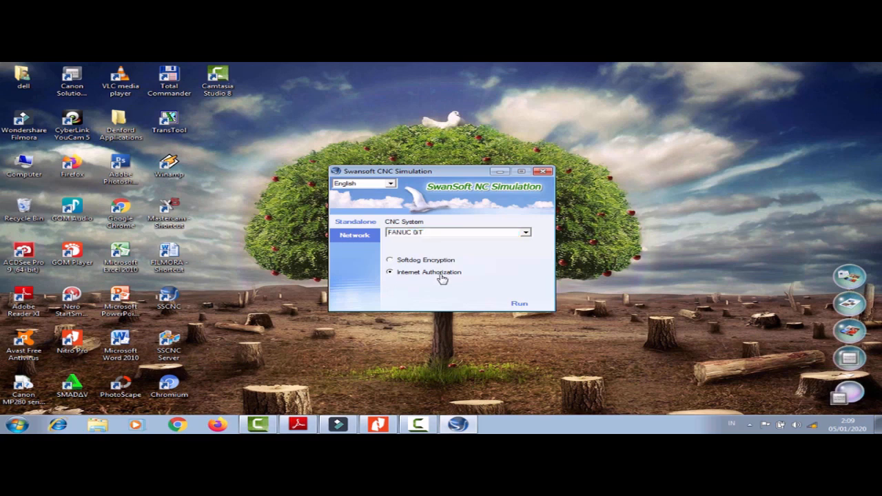
{"action": "left_click", "coordinate": [394, 263]}
{"action": "left_click", "coordinate": [509, 303]}
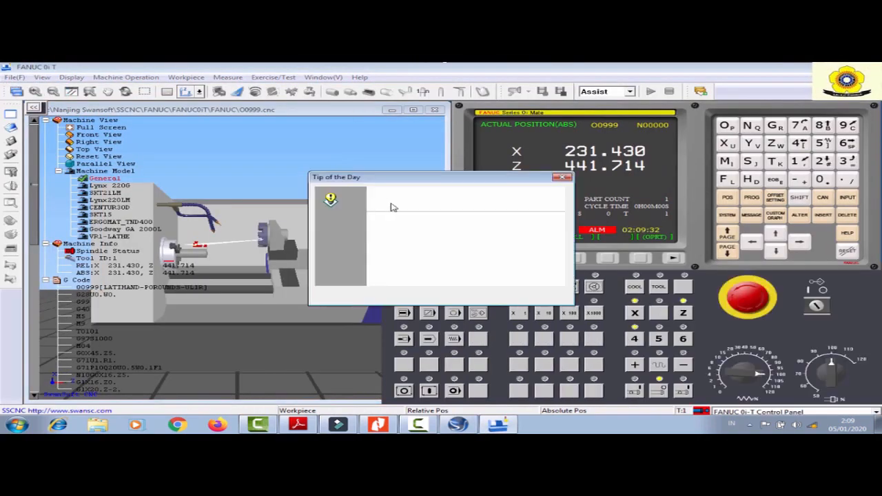
{"action": "left_click", "coordinate": [536, 295]}
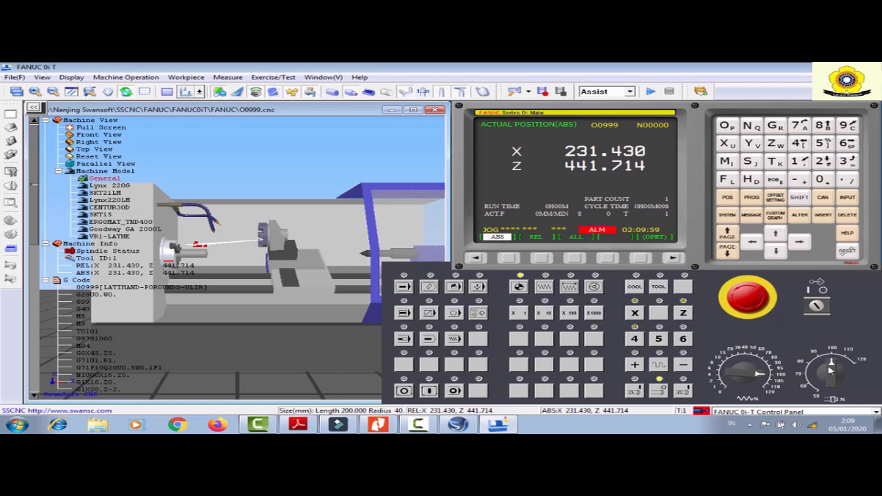
Switch to the FANUC 0i MATE-TB (DaLian Machine Tool Group) control panel and collapse the G Code and Machine View tree branches.
{"action": "left_click", "coordinate": [876, 412]}
{"action": "left_click", "coordinate": [875, 411]}
{"action": "left_click", "coordinate": [876, 412]}
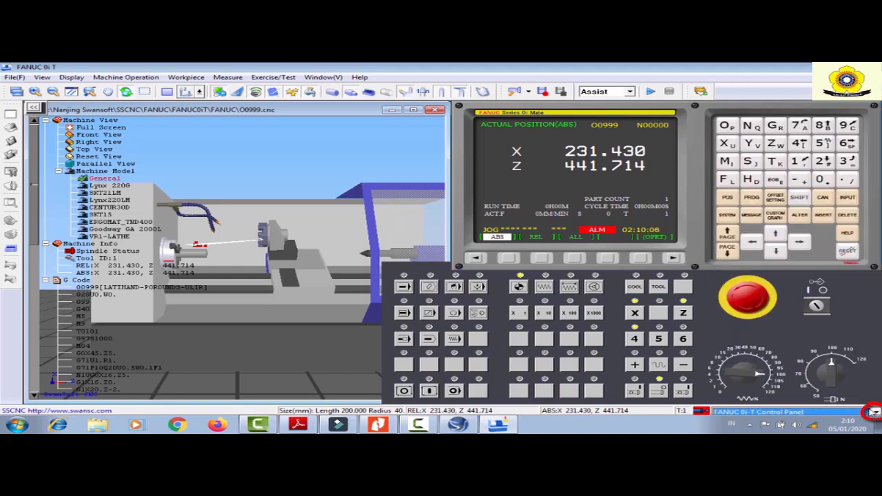
{"action": "left_click", "coordinate": [875, 412]}
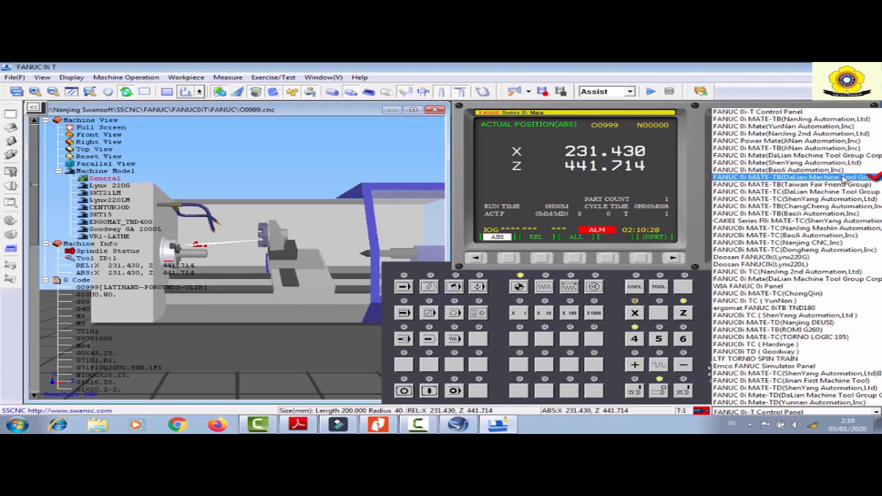
{"action": "left_click", "coordinate": [844, 178]}
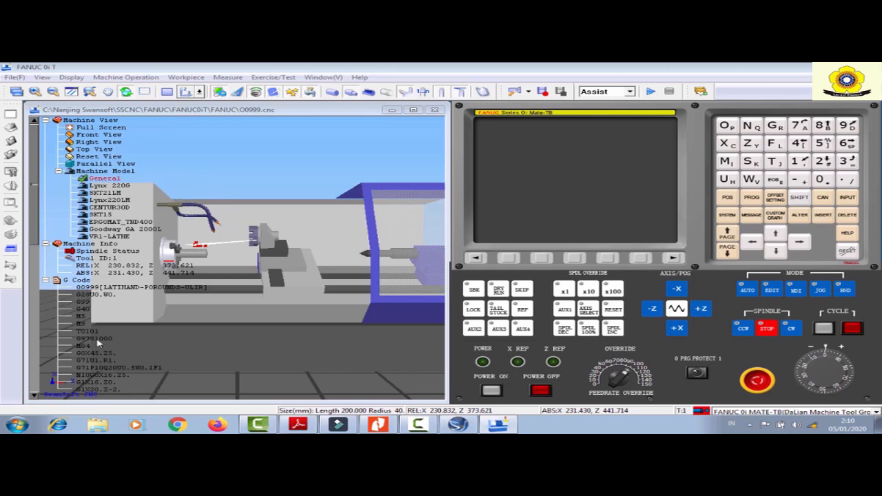
{"action": "left_click", "coordinate": [46, 281]}
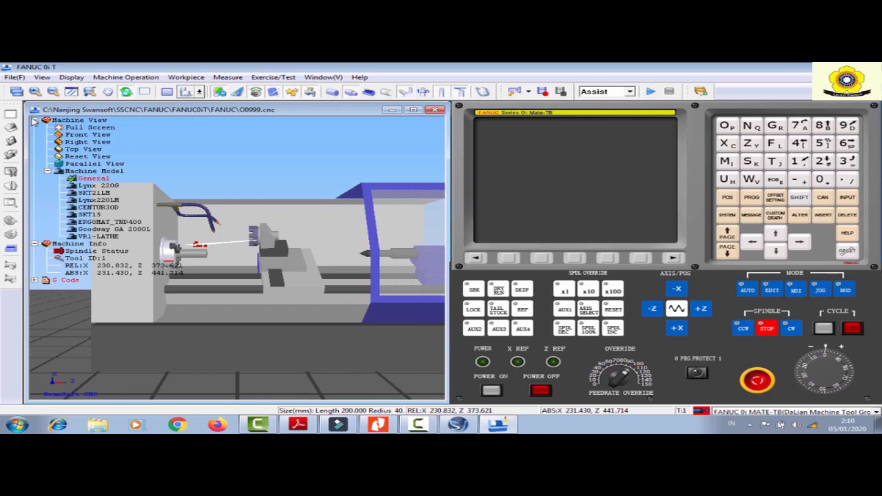
{"action": "left_click", "coordinate": [34, 121]}
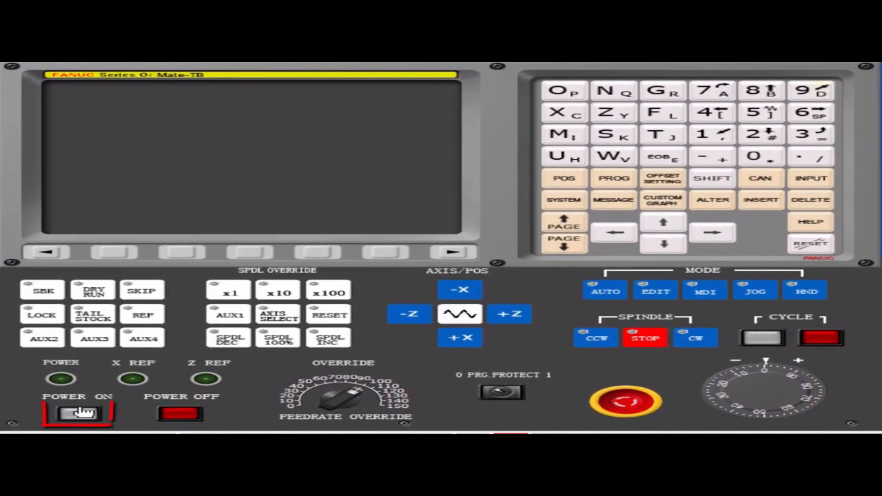
Power on the machine controller, release the emergency stop and reset the control.
{"action": "left_click", "coordinate": [81, 413]}
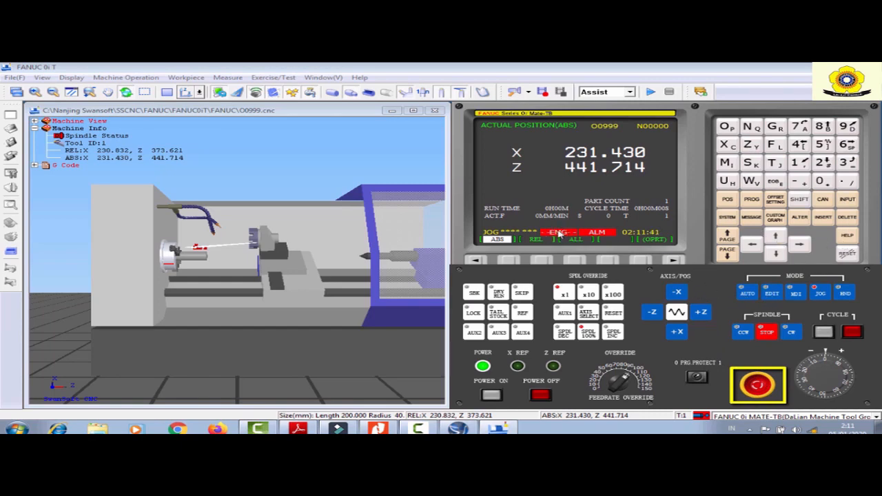
{"action": "left_click", "coordinate": [757, 386]}
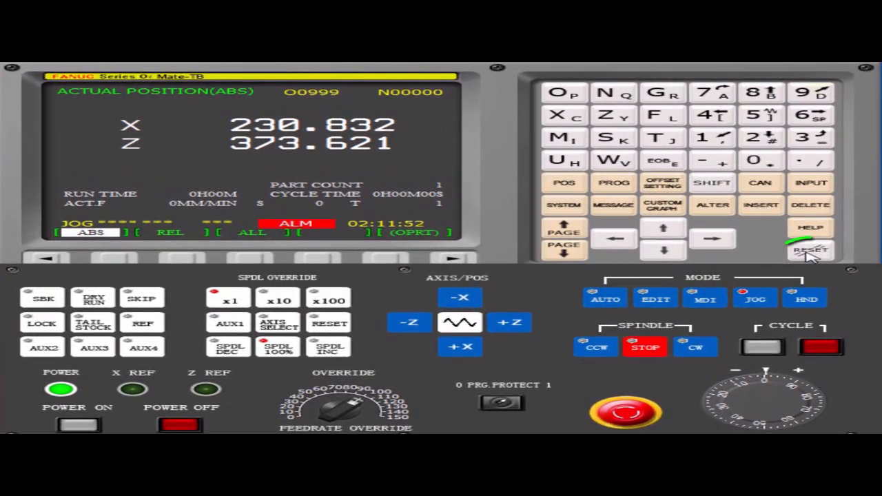
{"action": "left_click", "coordinate": [846, 256]}
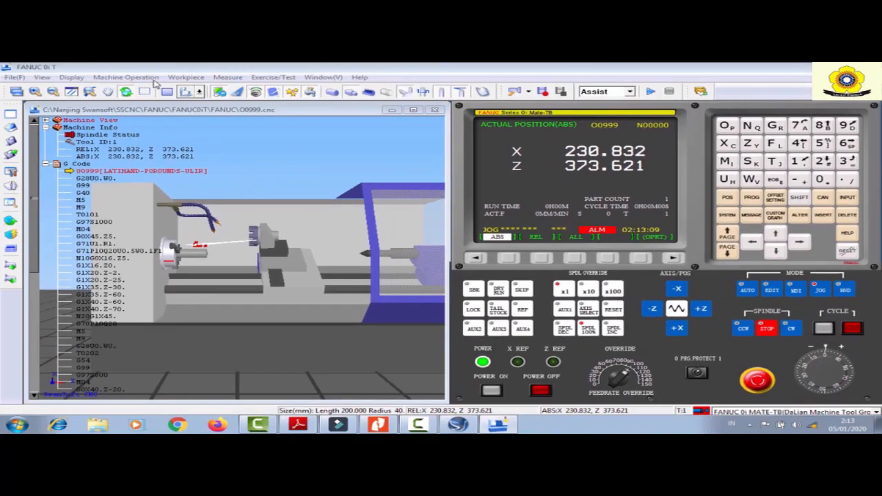
Set the tool turret position to front mounting in the CNC parameters and inspect the turret on the machine model.
{"action": "left_click", "coordinate": [126, 78]}
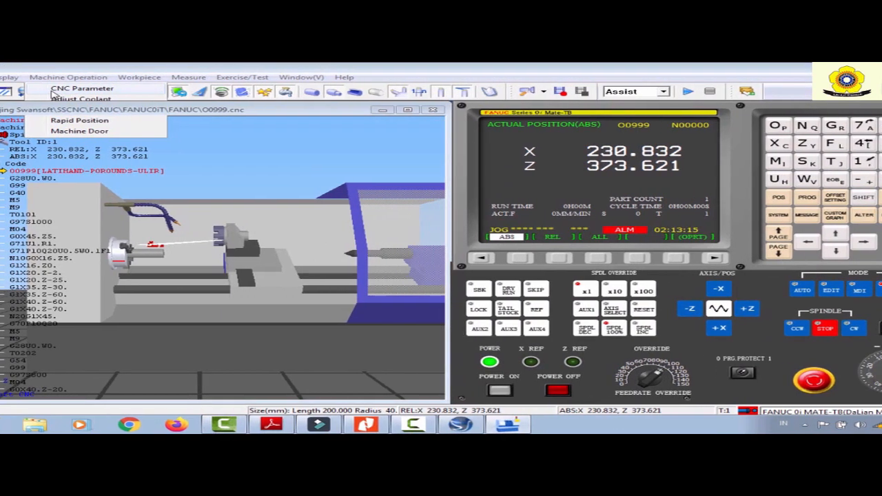
{"action": "left_click", "coordinate": [124, 88]}
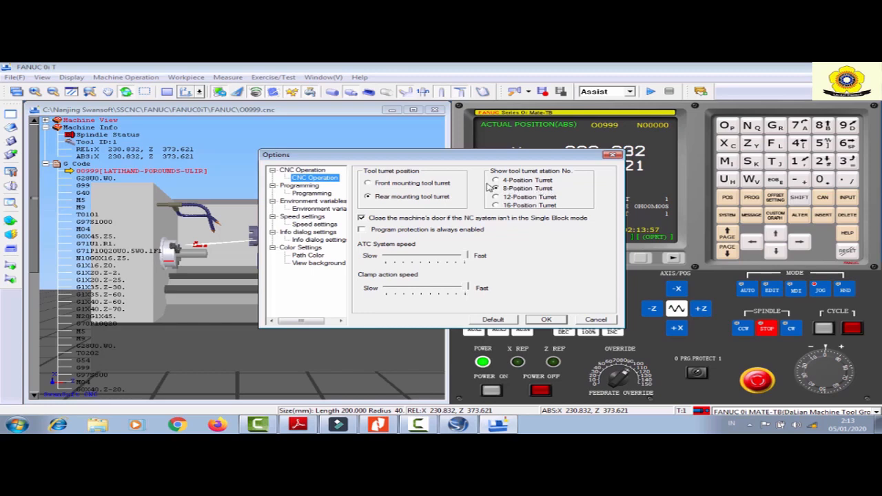
{"action": "left_click", "coordinate": [370, 197]}
{"action": "left_click", "coordinate": [377, 185]}
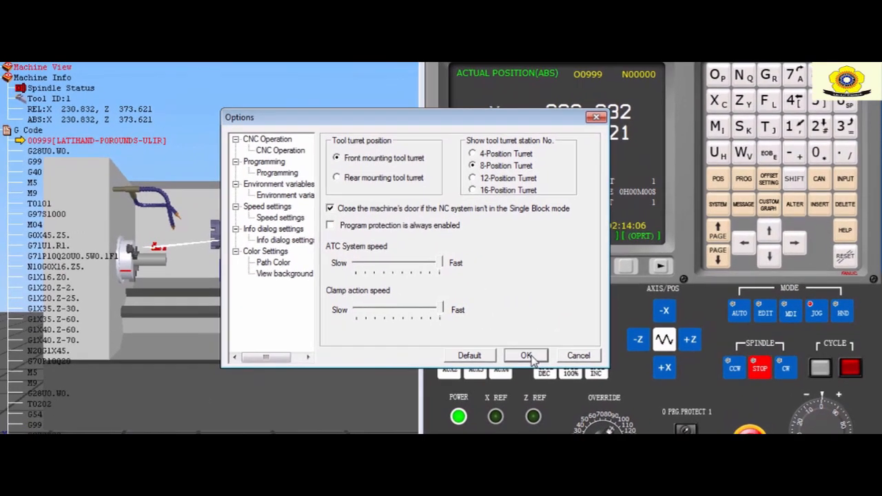
{"action": "left_click", "coordinate": [549, 321]}
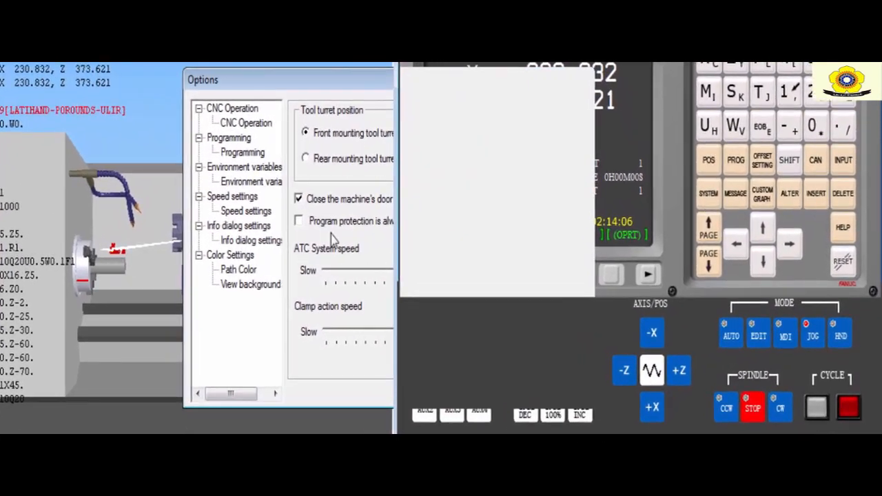
{"action": "middle_click_drag", "start_coordinate": [214, 206], "coordinate": [187, 422]}
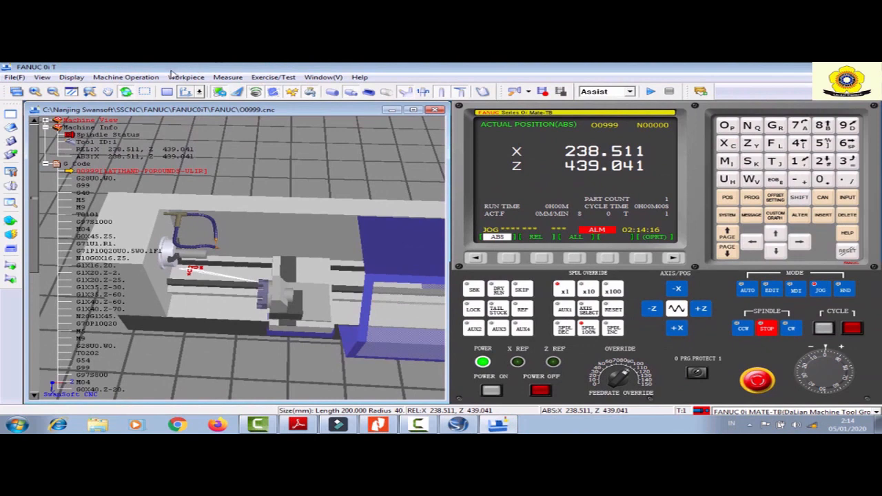
Set the tool turret position to rear mounting in the CNC parameters and inspect the turret from the machine's front.
{"action": "left_click", "coordinate": [136, 77]}
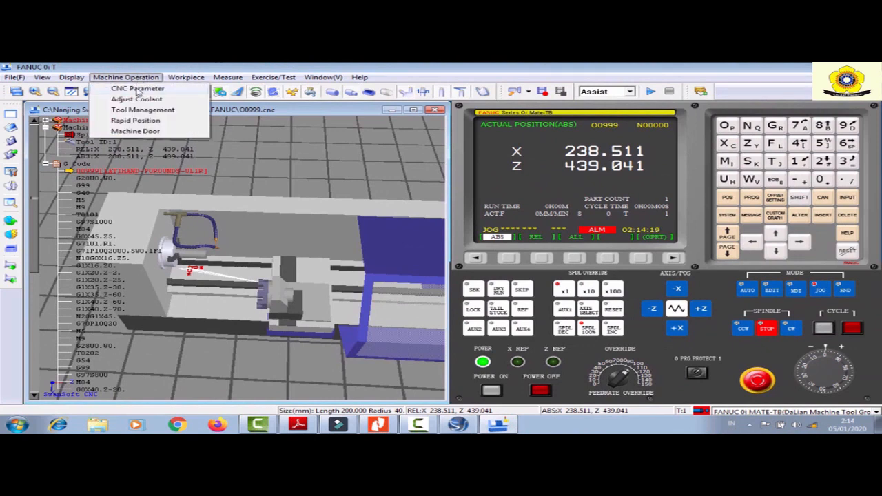
{"action": "left_click", "coordinate": [138, 89]}
{"action": "left_click", "coordinate": [386, 198]}
{"action": "left_click", "coordinate": [562, 320]}
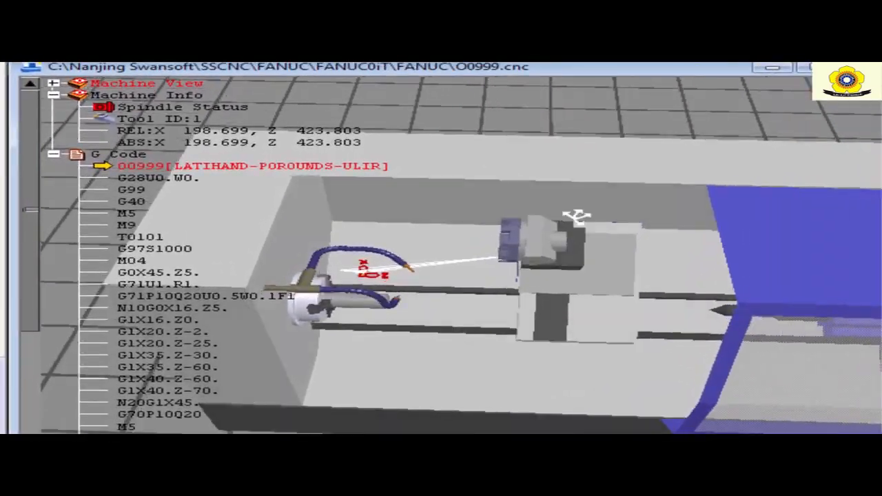
{"action": "left_click_drag", "start_coordinate": [576, 217], "coordinate": [604, 73]}
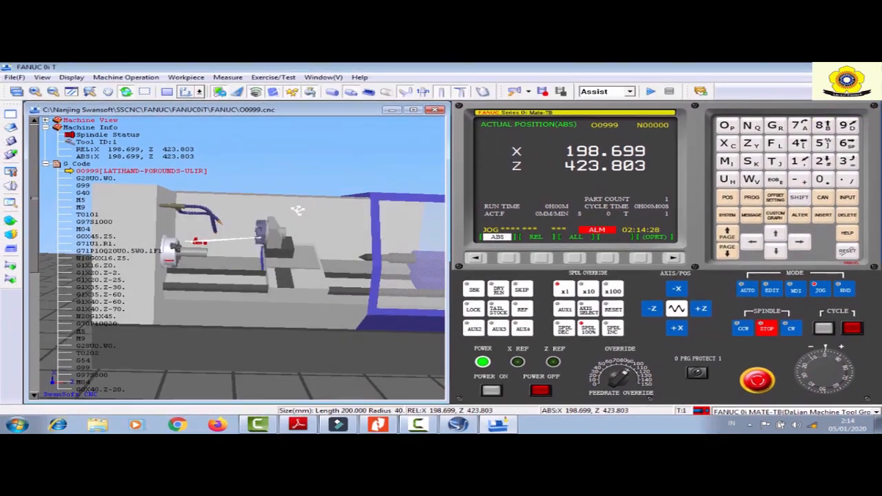
{"action": "left_click_drag", "start_coordinate": [577, 236], "coordinate": [606, 275]}
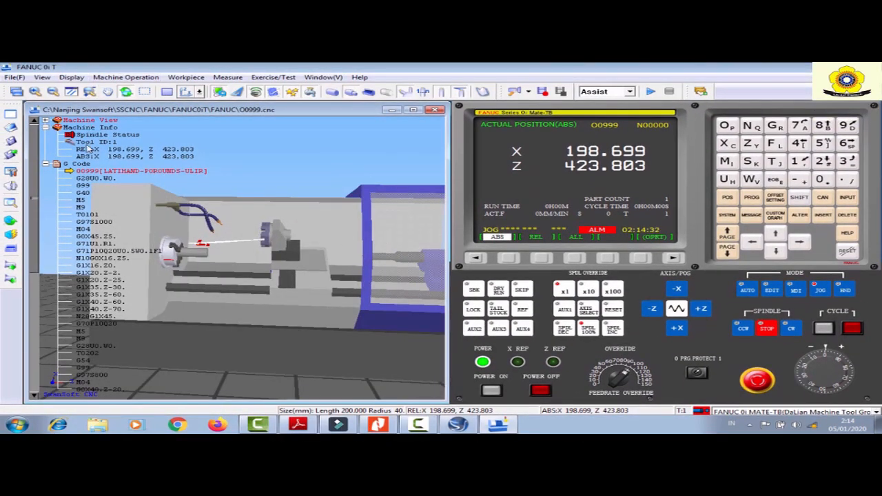
{"action": "left_click_drag", "start_coordinate": [305, 248], "coordinate": [312, 237]}
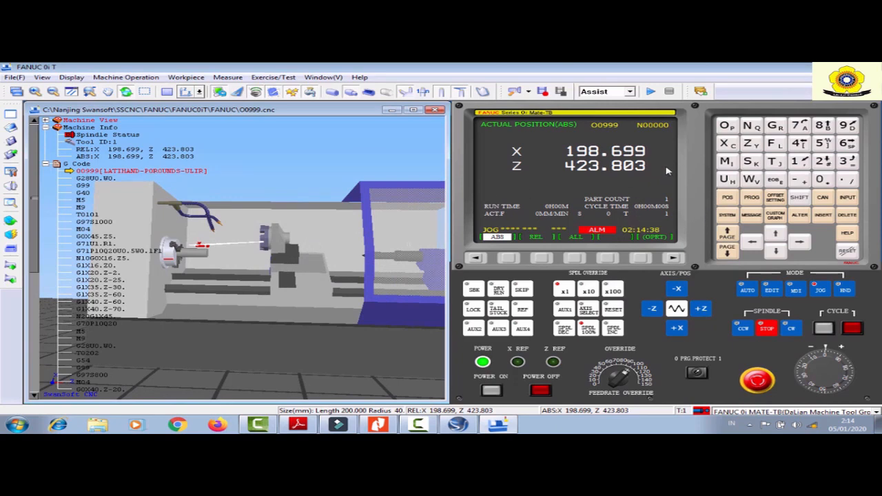
Show all the actual position coordinates on the controller display and select JOG mode.
{"action": "left_click", "coordinate": [726, 199]}
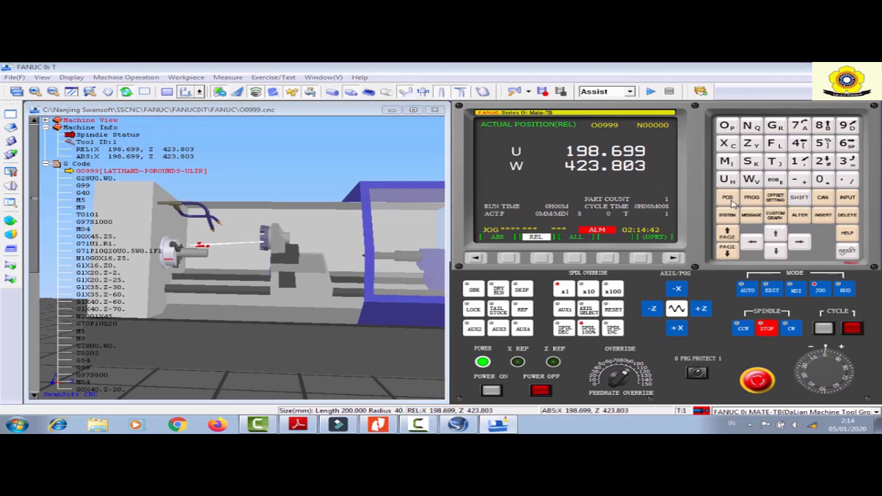
{"action": "left_click", "coordinate": [580, 258]}
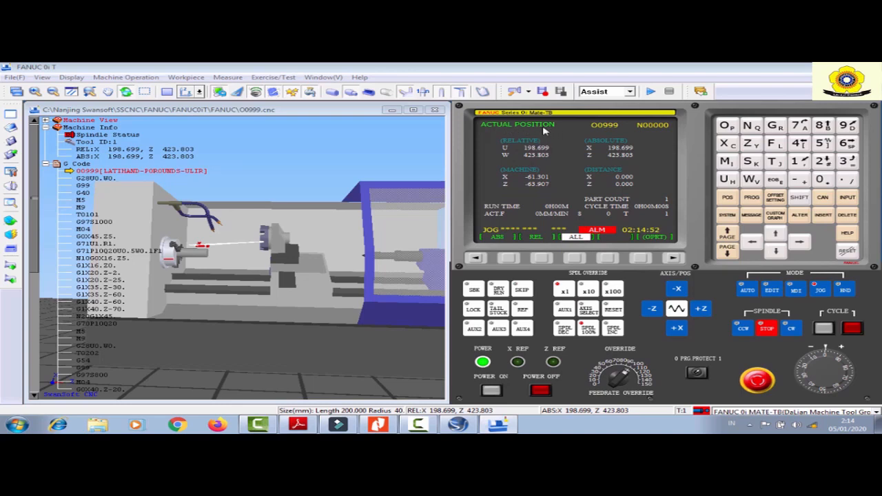
{"action": "left_click", "coordinate": [819, 292]}
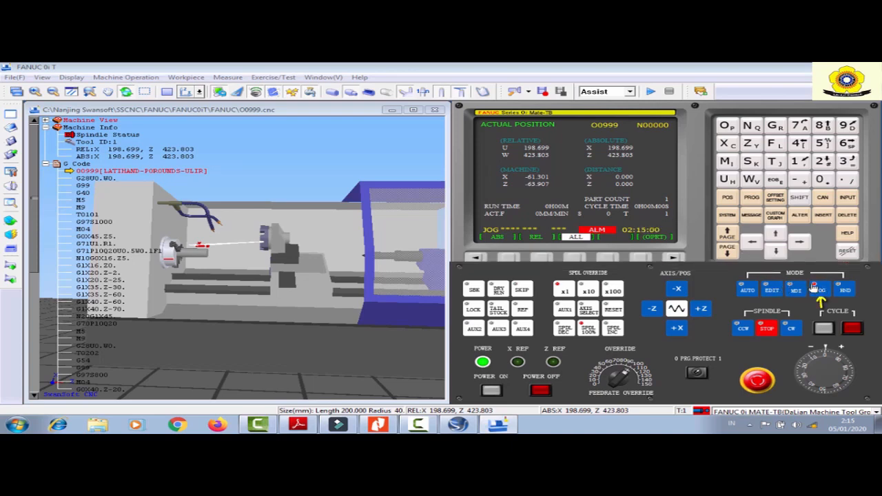
Enable the reference return function and home the X axis followed by the Z axis.
{"action": "left_click", "coordinate": [525, 311]}
{"action": "left_click", "coordinate": [677, 328]}
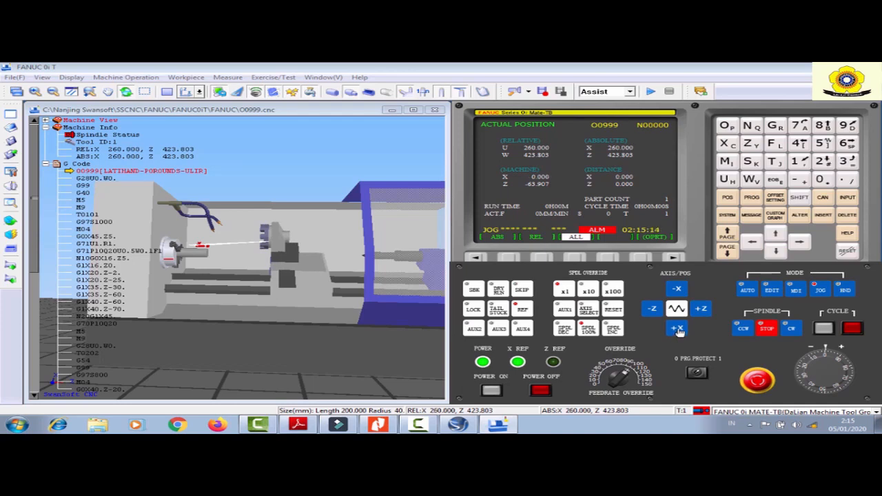
{"action": "left_click", "coordinate": [701, 310]}
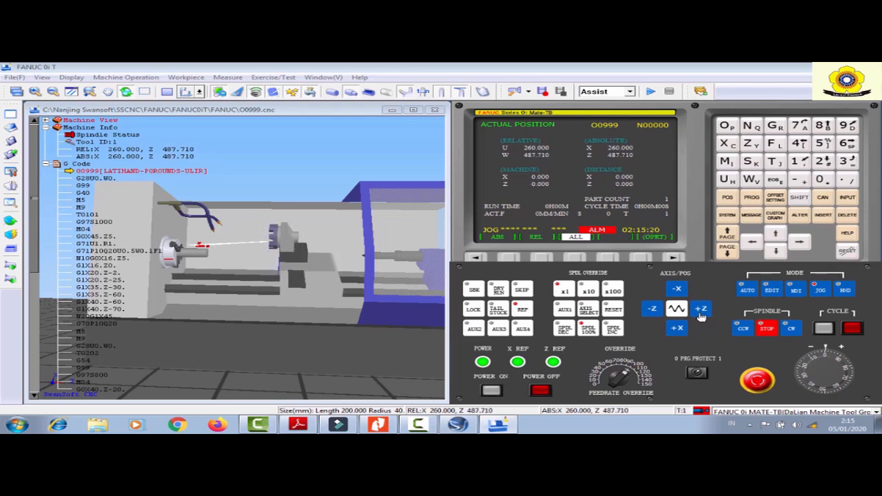
{"action": "mouse_move", "coordinate": [539, 166]}
{"action": "left_mouse_down"}
{"action": "mouse_move", "coordinate": [554, 183]}
{"action": "mouse_move", "coordinate": [516, 172]}
{"action": "left_mouse_up"}
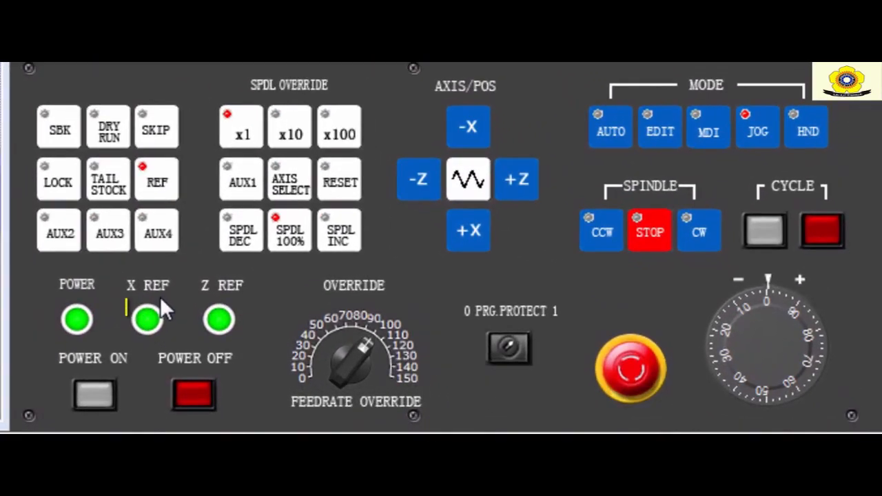
{"action": "left_click_drag", "start_coordinate": [524, 356], "coordinate": [507, 367]}
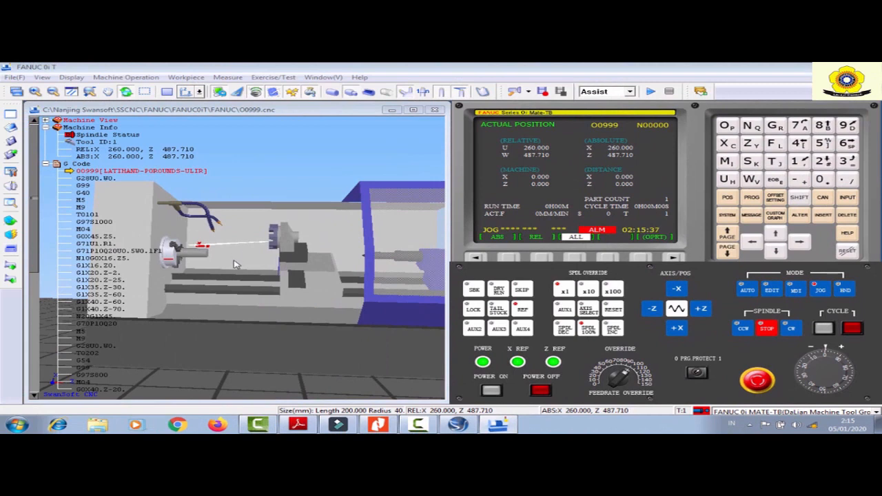
{"action": "left_click_drag", "start_coordinate": [307, 272], "coordinate": [305, 303]}
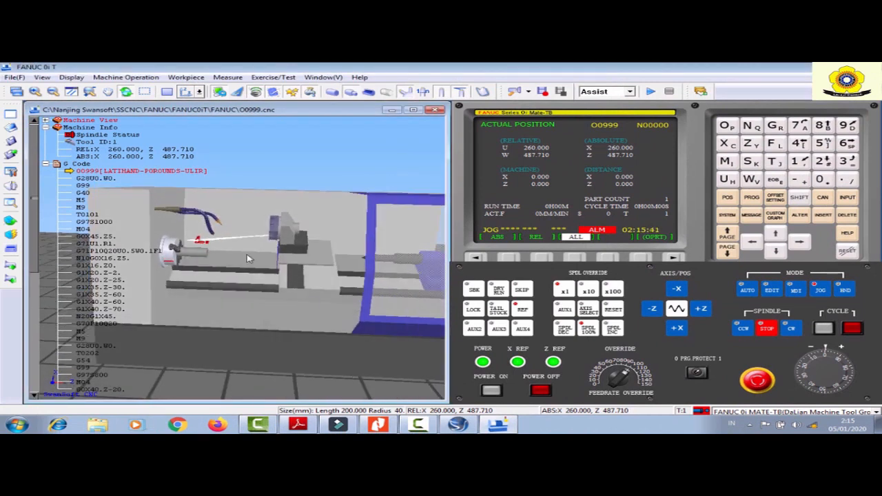
{"action": "left_click", "coordinate": [45, 163]}
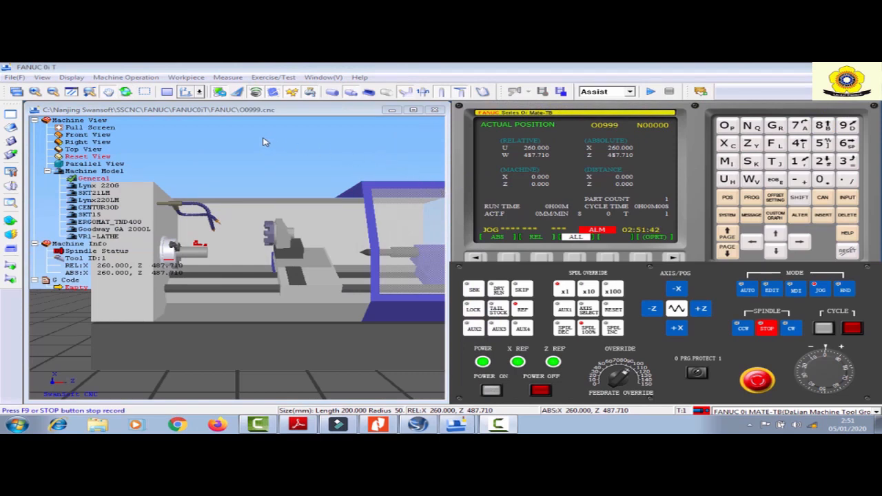
Define the workpiece stock as 08F Low carbon steel with a length of 85 mm and a diameter of 40 mm.
{"action": "left_click", "coordinate": [199, 79]}
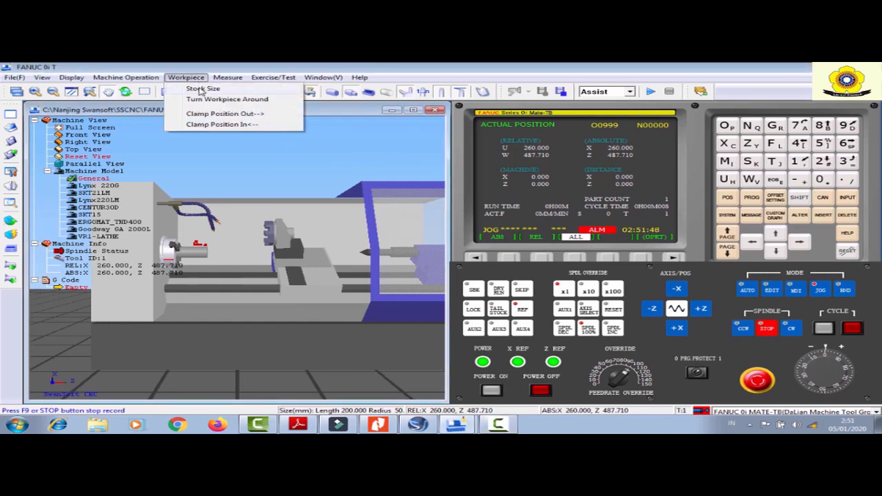
{"action": "left_click", "coordinate": [200, 90]}
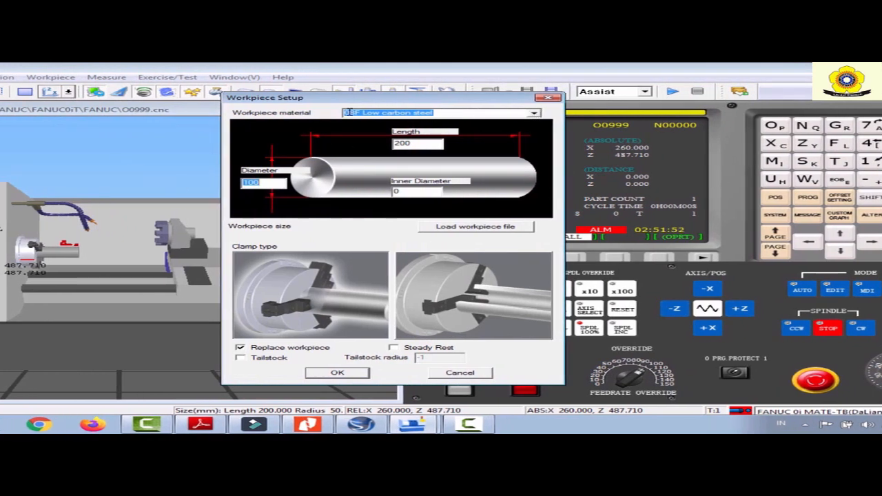
{"action": "left_click", "coordinate": [534, 113]}
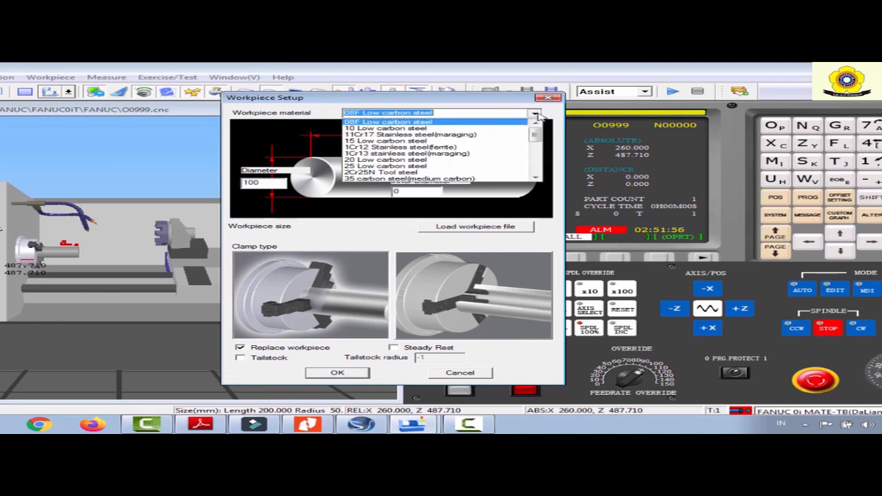
{"action": "mouse_move", "coordinate": [536, 135]}
{"action": "left_mouse_down"}
{"action": "mouse_move", "coordinate": [535, 170]}
{"action": "mouse_move", "coordinate": [547, 128]}
{"action": "left_mouse_up"}
{"action": "left_click", "coordinate": [503, 122]}
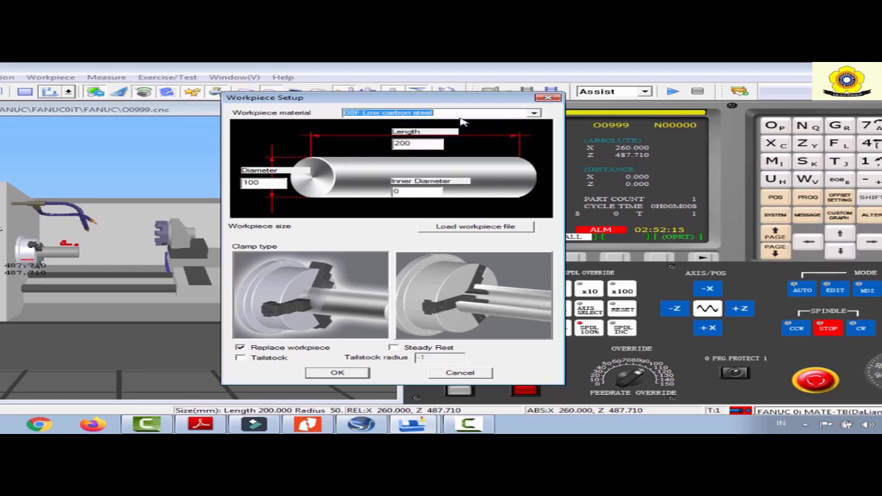
{"action": "left_click", "coordinate": [423, 144]}
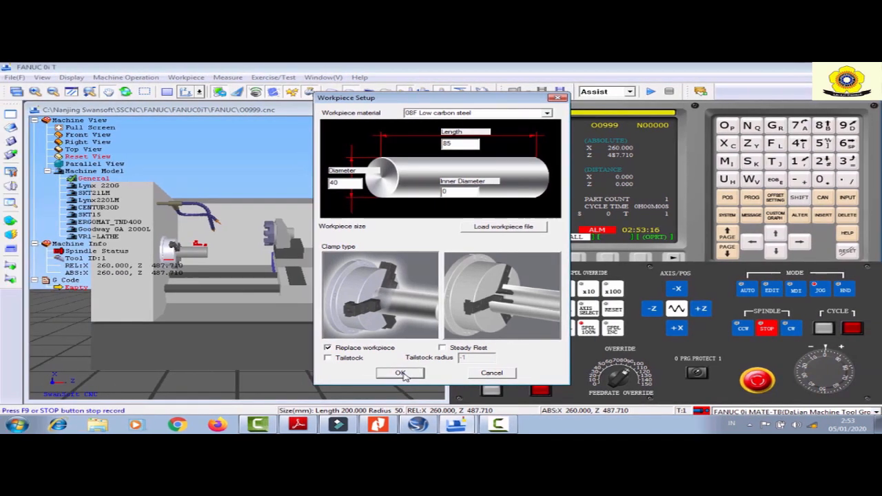
{"action": "left_click", "coordinate": [400, 373]}
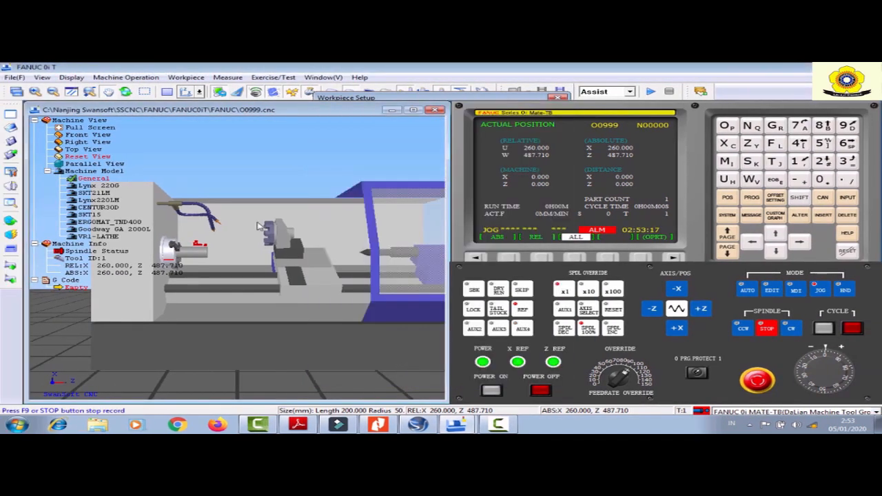
Inspect the workpiece in the chuck up close and switch the machine display to the 2D view.
{"action": "middle_click_drag", "start_coordinate": [197, 249], "coordinate": [225, 253]}
{"action": "scroll", "coordinate": [226, 253], "scroll_direction": "up", "scroll_amount": 3}
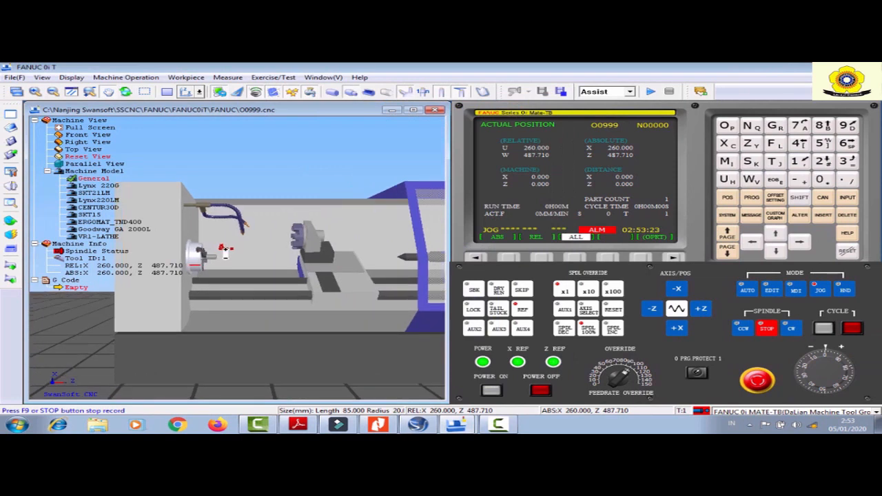
{"action": "scroll", "coordinate": [225, 252], "scroll_direction": "up", "scroll_amount": 5}
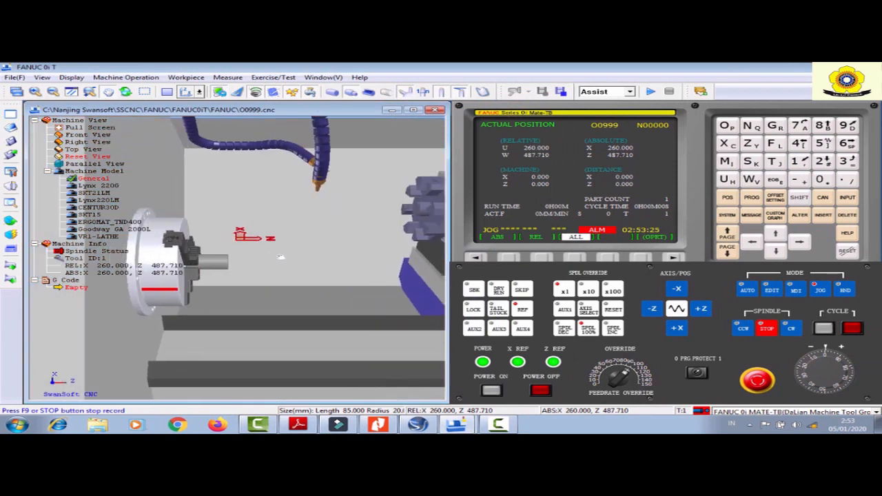
{"action": "scroll", "coordinate": [293, 259], "scroll_direction": "up", "scroll_amount": 5}
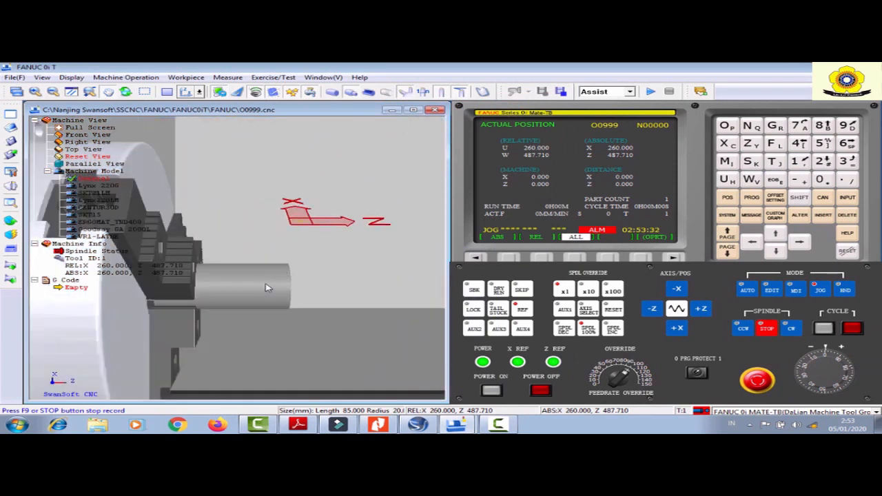
{"action": "scroll", "coordinate": [242, 307], "scroll_direction": "down", "scroll_amount": 1}
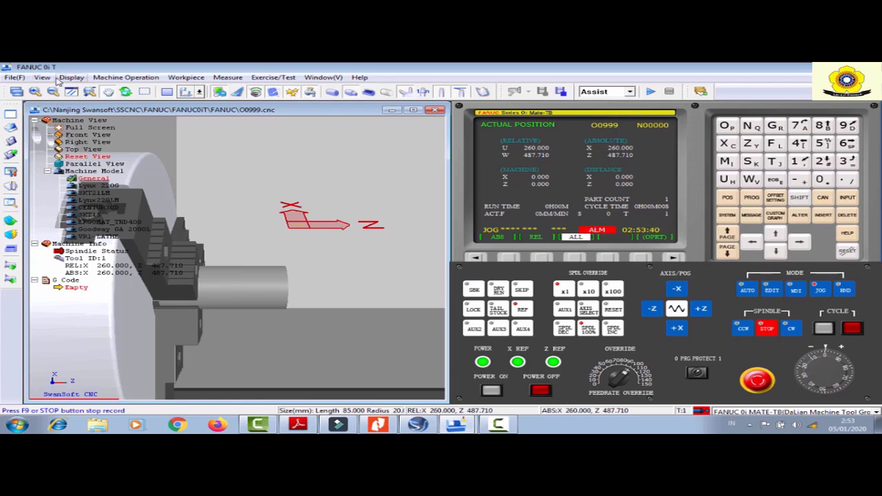
{"action": "left_click", "coordinate": [42, 77]}
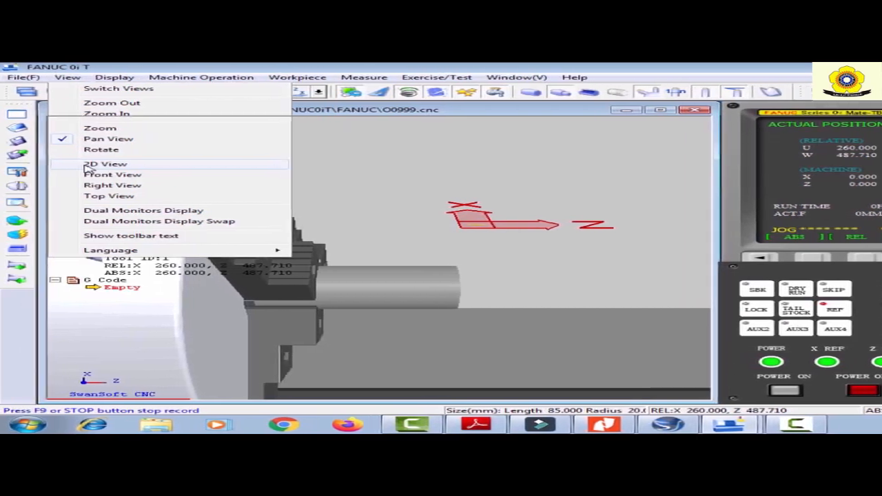
{"action": "left_click", "coordinate": [57, 165]}
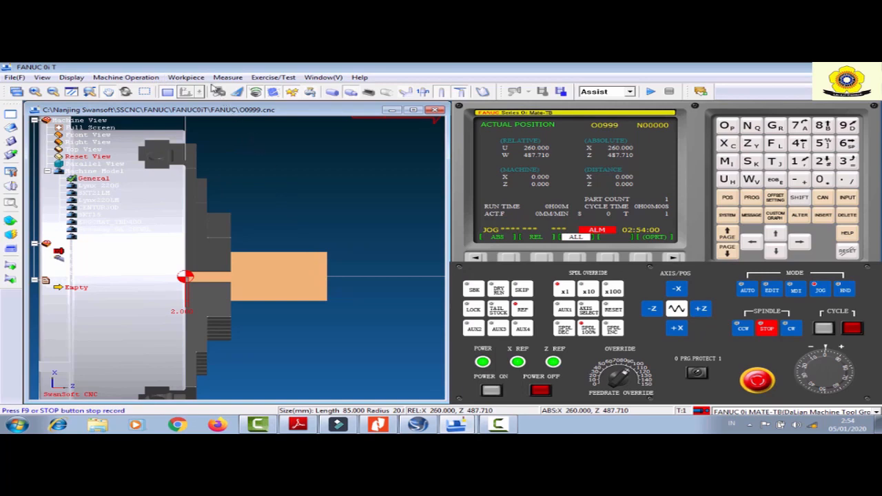
Move the workpiece's clamp position outward from the chuck one increment at a time.
{"action": "left_click", "coordinate": [201, 78]}
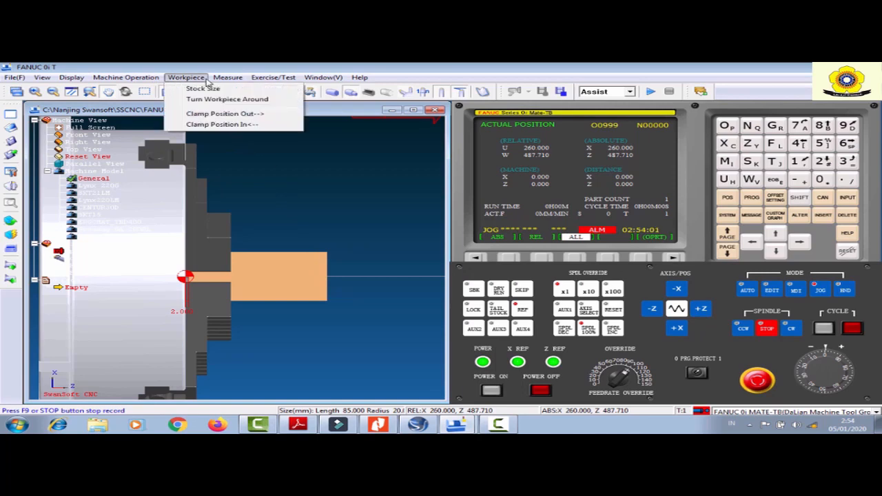
{"action": "left_click", "coordinate": [212, 116]}
{"action": "left_click", "coordinate": [194, 78]}
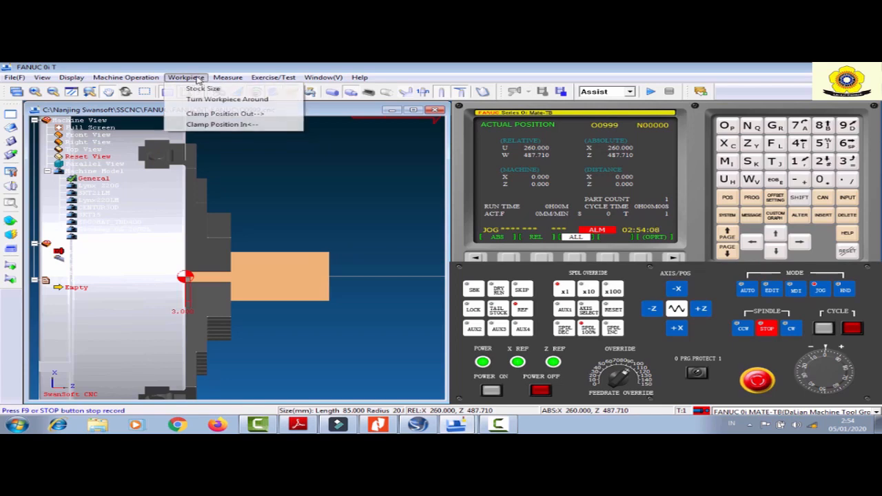
{"action": "left_click", "coordinate": [214, 114]}
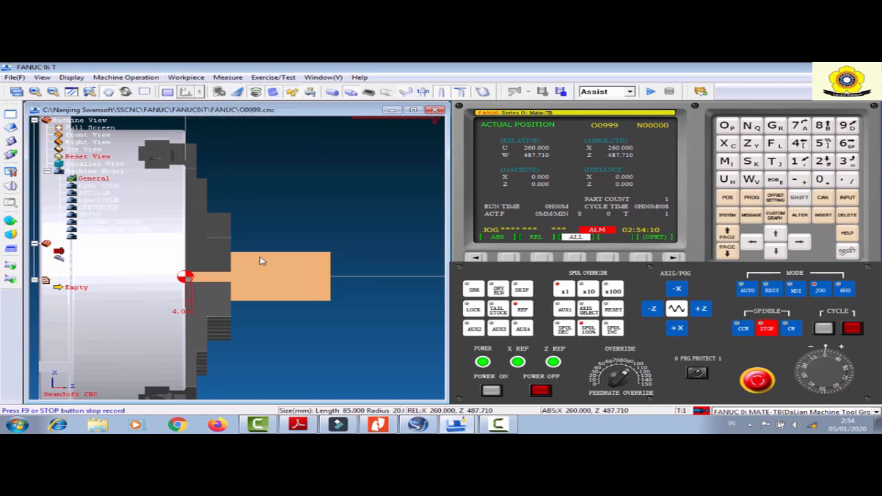
{"action": "left_click", "coordinate": [12, 265]}
{"action": "left_click", "coordinate": [12, 265]}
{"action": "left_click", "coordinate": [13, 265]}
{"action": "left_click", "coordinate": [12, 265]}
{"action": "left_click", "coordinate": [12, 266]}
{"action": "left_click", "coordinate": [12, 265]}
{"action": "left_click", "coordinate": [13, 265]}
{"action": "left_click", "coordinate": [12, 265]}
{"action": "left_click", "coordinate": [12, 265]}
{"action": "left_click", "coordinate": [12, 265]}
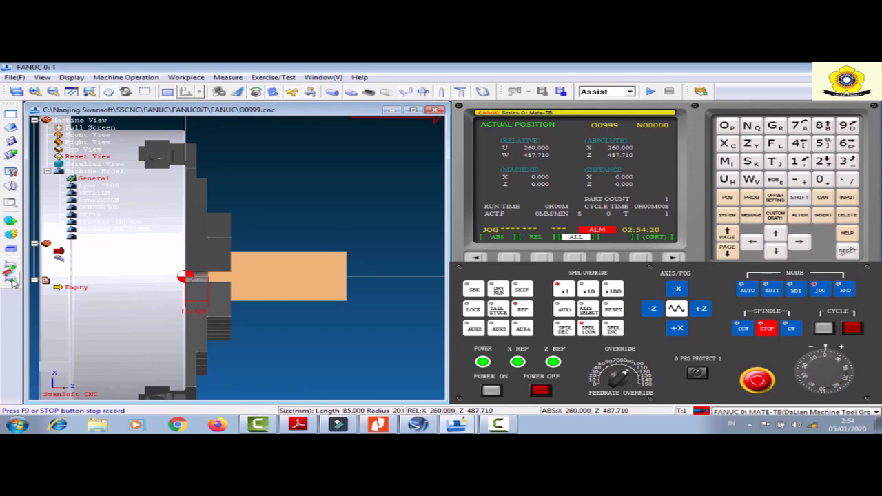
Fine-tune the workpiece protrusion by moving the clamp position inward four increments and outward again six increments.
{"action": "left_click", "coordinate": [11, 282]}
{"action": "left_click", "coordinate": [12, 282]}
{"action": "left_click", "coordinate": [12, 282]}
{"action": "left_click", "coordinate": [12, 282]}
{"action": "left_click", "coordinate": [13, 266]}
{"action": "left_click", "coordinate": [13, 267]}
{"action": "left_click", "coordinate": [13, 267]}
{"action": "left_click", "coordinate": [13, 267]}
{"action": "left_click", "coordinate": [13, 266]}
{"action": "left_click", "coordinate": [13, 266]}
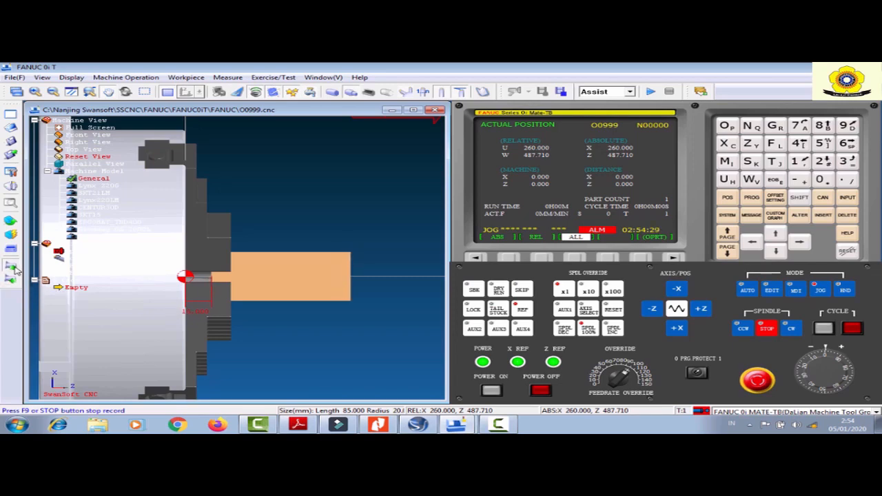
{"action": "scroll", "coordinate": [297, 258], "scroll_direction": "down", "scroll_amount": 3}
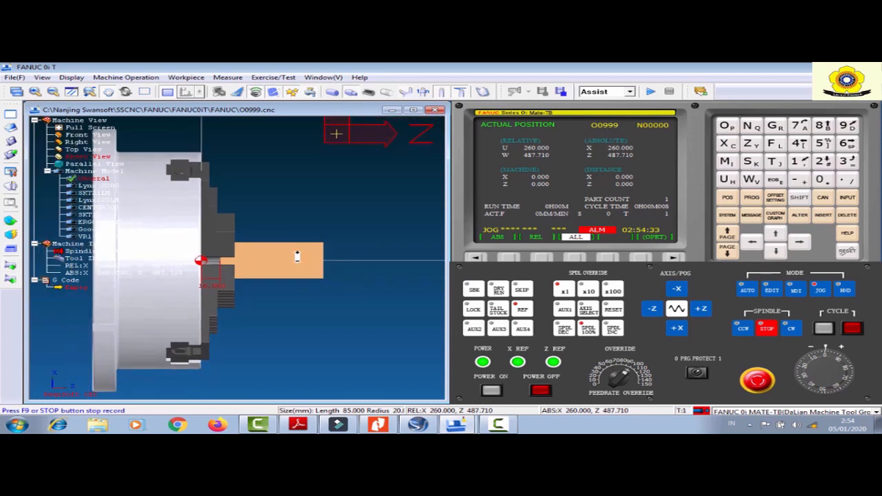
{"action": "scroll", "coordinate": [297, 257], "scroll_direction": "down", "scroll_amount": 3}
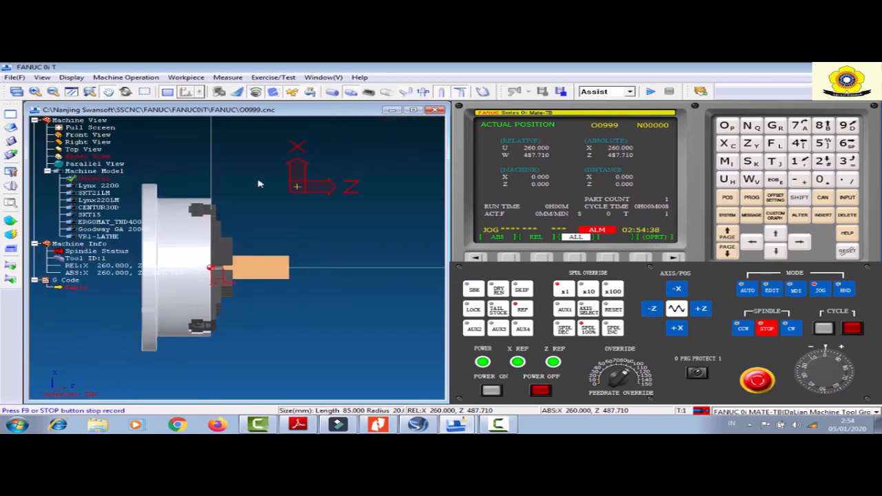
Open the tool magazine management and put away the threaded shaft drawing in Nitro Pro to return to the simulator.
{"action": "left_click", "coordinate": [153, 80]}
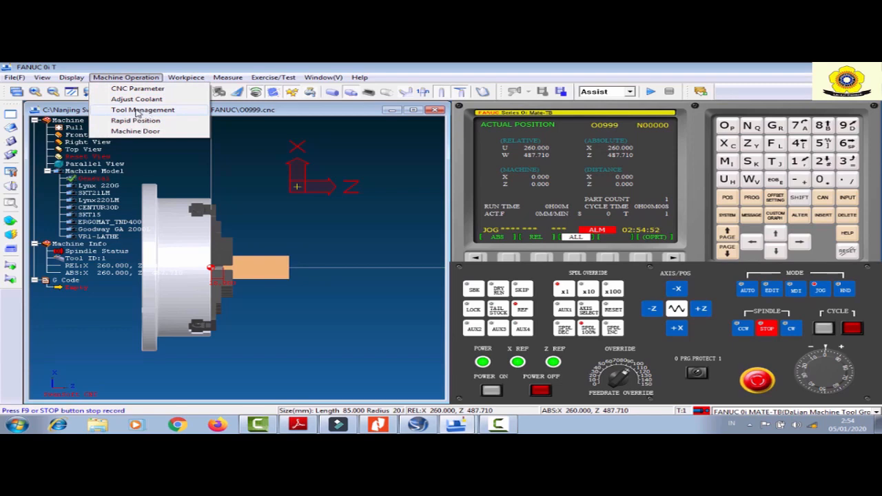
{"action": "left_click", "coordinate": [141, 110]}
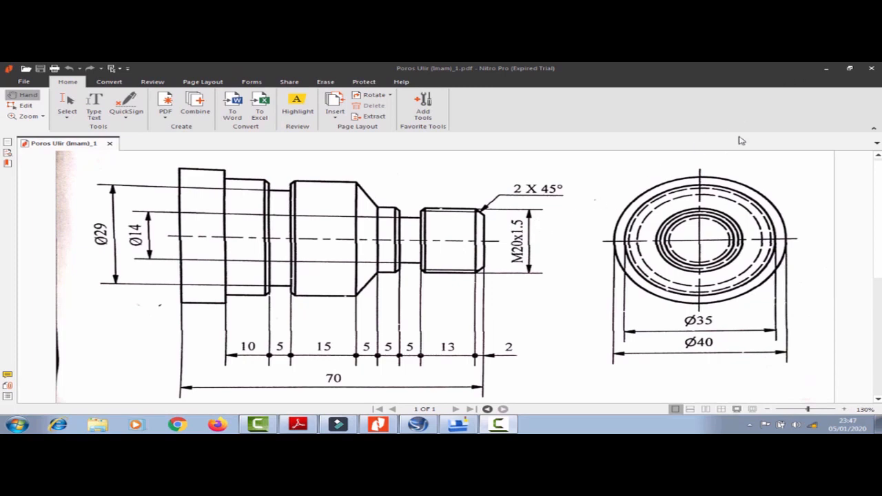
{"action": "left_click", "coordinate": [826, 70]}
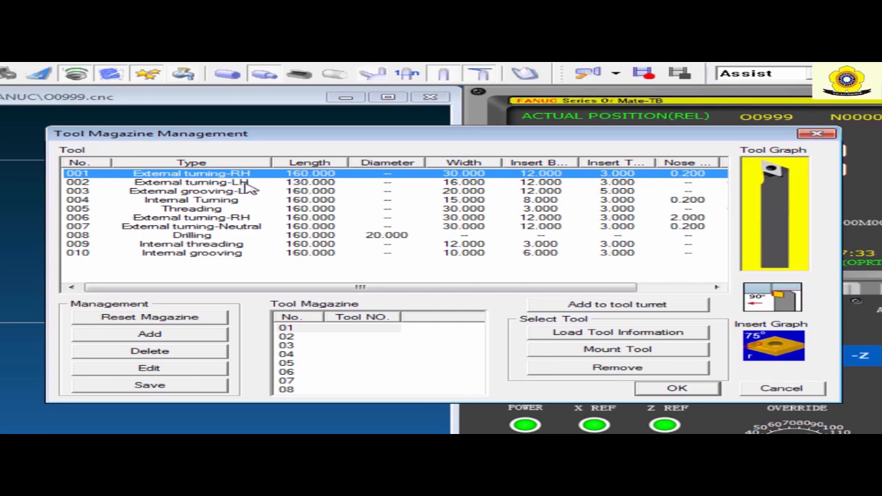
Compare the External turning-LH tool 002 with the External grooving-LH tool 003 in the tool list.
{"action": "left_click", "coordinate": [334, 183]}
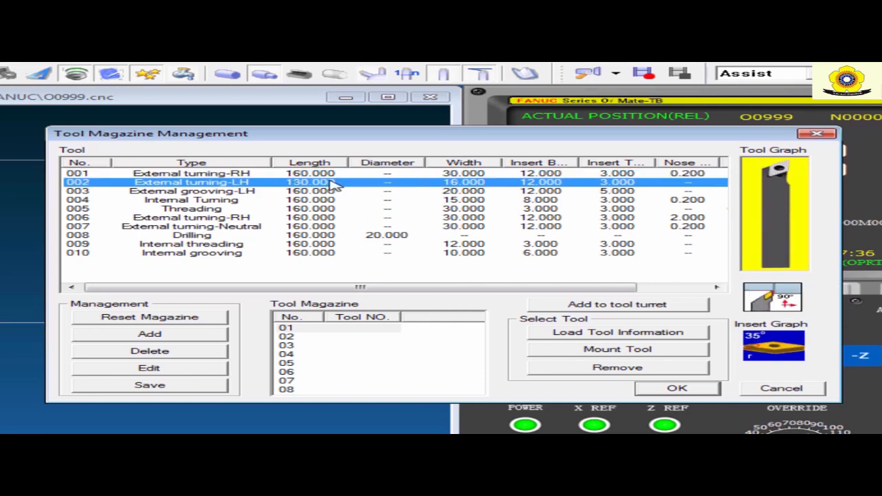
{"action": "left_click", "coordinate": [256, 192]}
{"action": "left_click", "coordinate": [235, 183]}
{"action": "left_click", "coordinate": [236, 190]}
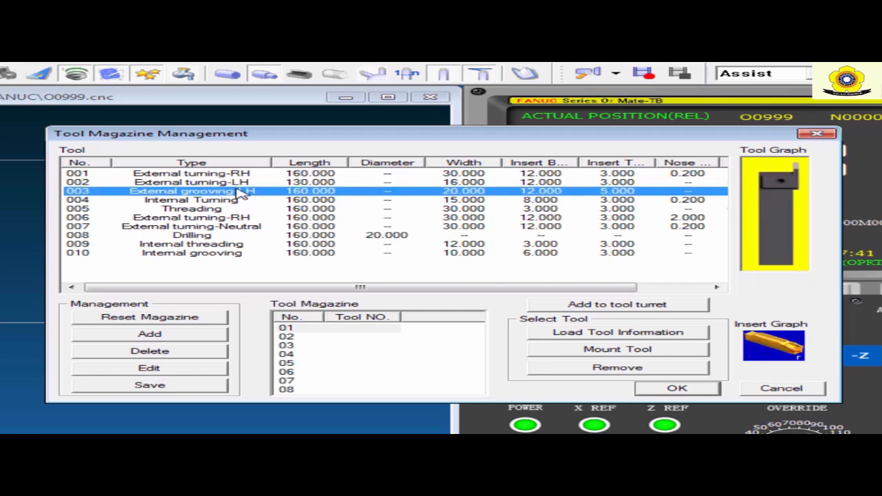
{"action": "left_click", "coordinate": [233, 183]}
{"action": "left_click", "coordinate": [243, 192]}
Edit tool 002 as an External turning-LH tool with a 35° VNMG insert made of CBN (cubic boron nitride).
{"action": "left_click", "coordinate": [238, 183]}
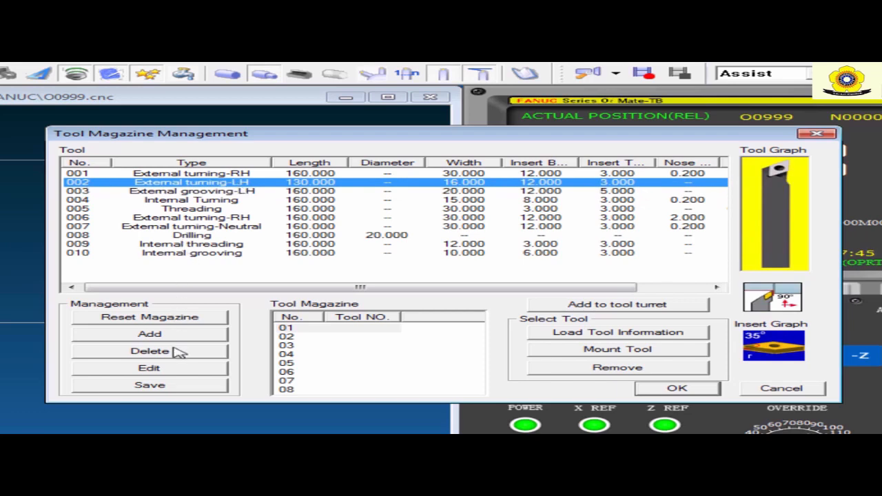
{"action": "left_click", "coordinate": [176, 368]}
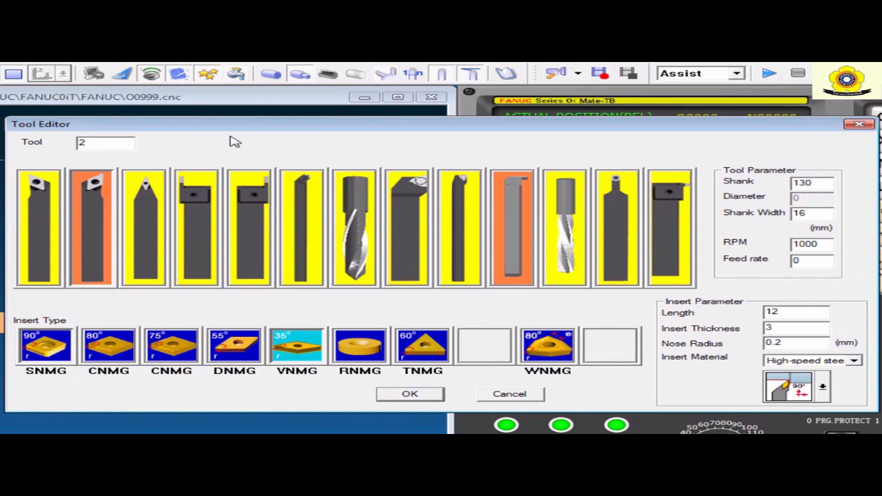
{"action": "left_click", "coordinate": [83, 204]}
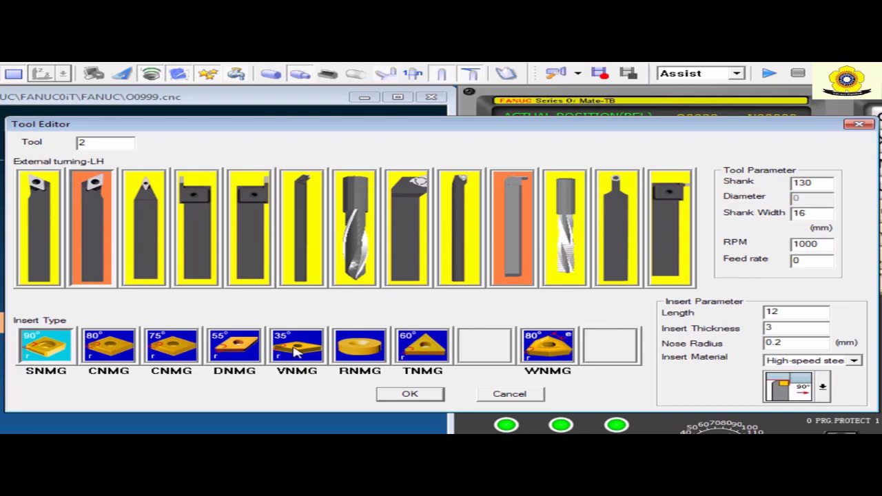
{"action": "left_click", "coordinate": [245, 357]}
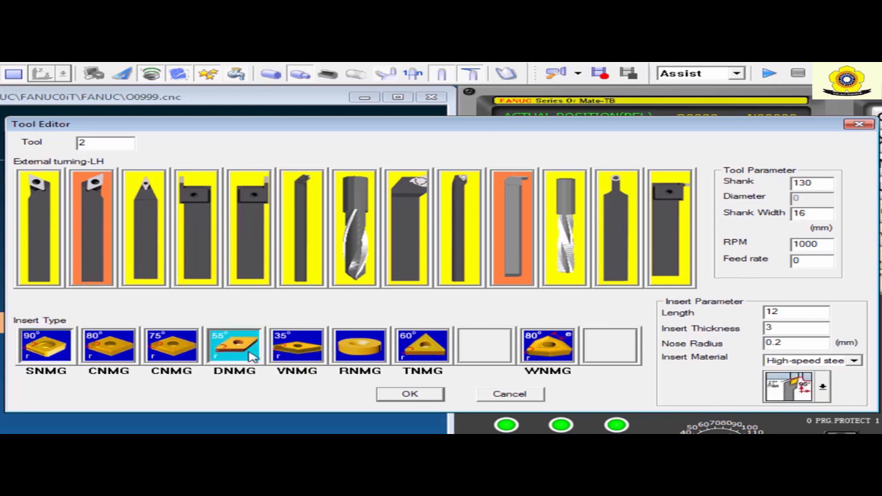
{"action": "left_click", "coordinate": [290, 351]}
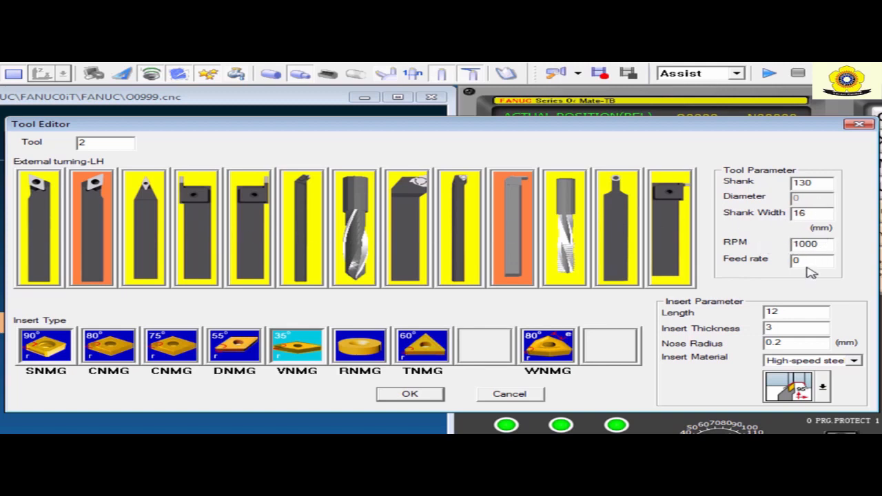
{"action": "left_click", "coordinate": [853, 361]}
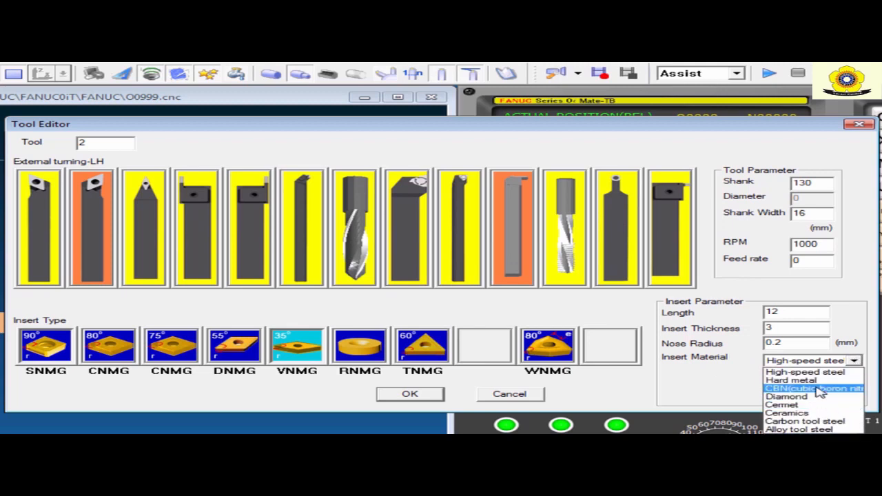
{"action": "left_click", "coordinate": [816, 388]}
{"action": "left_click", "coordinate": [413, 394]}
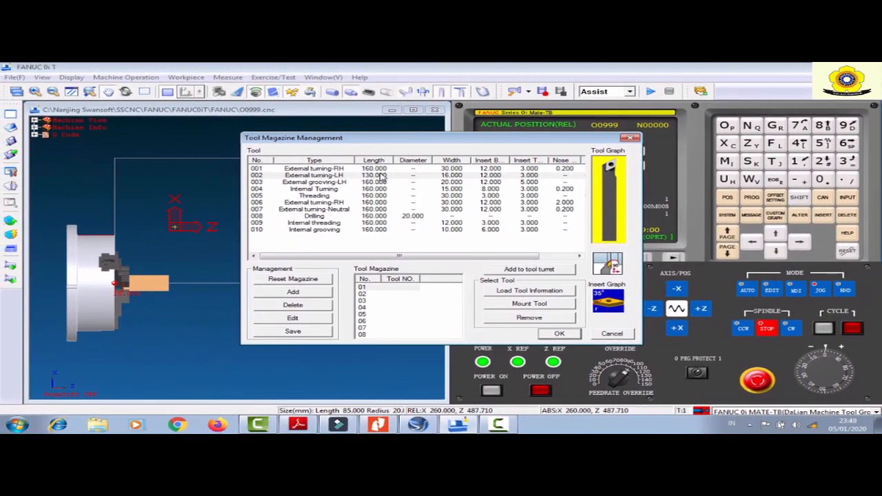
Add the External turning-LH tool 002 to Tool Station 1 of the turret.
{"action": "left_click", "coordinate": [381, 177]}
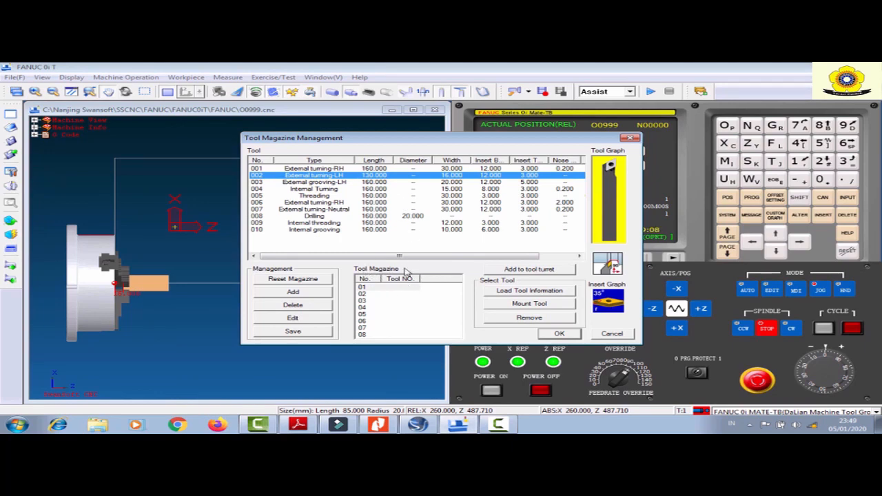
{"action": "left_click", "coordinate": [508, 270]}
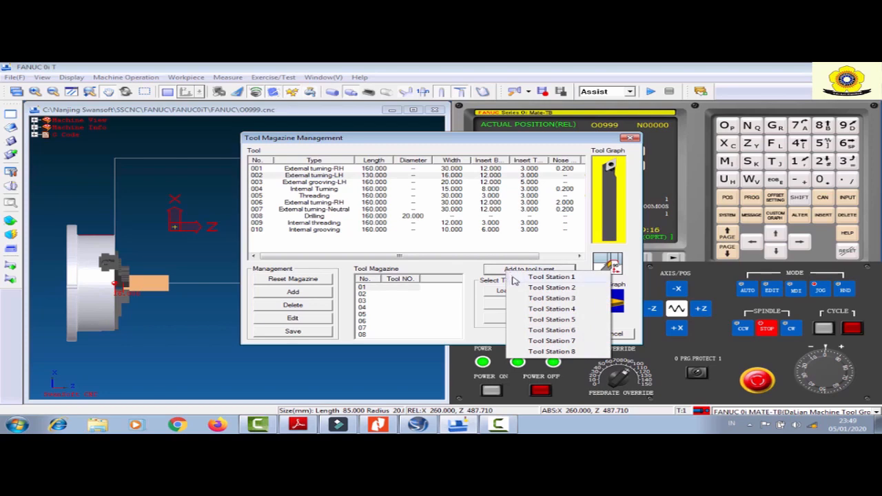
{"action": "left_click", "coordinate": [523, 277]}
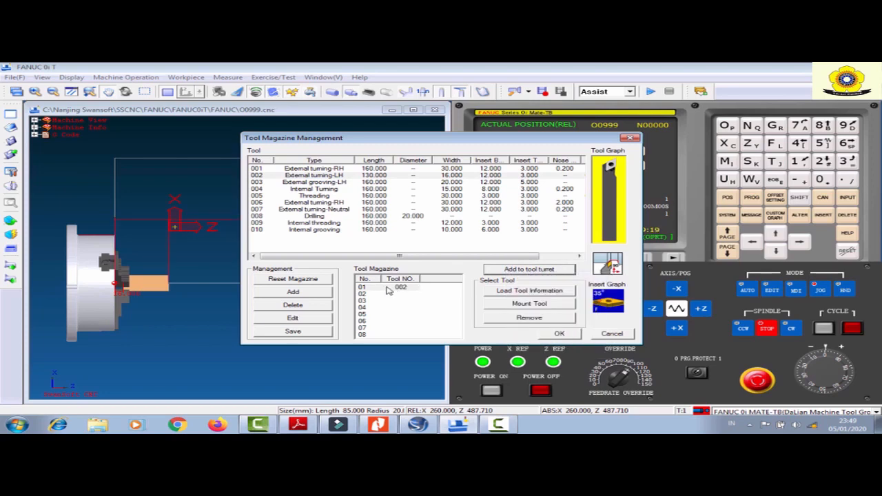
{"action": "left_click", "coordinate": [365, 287]}
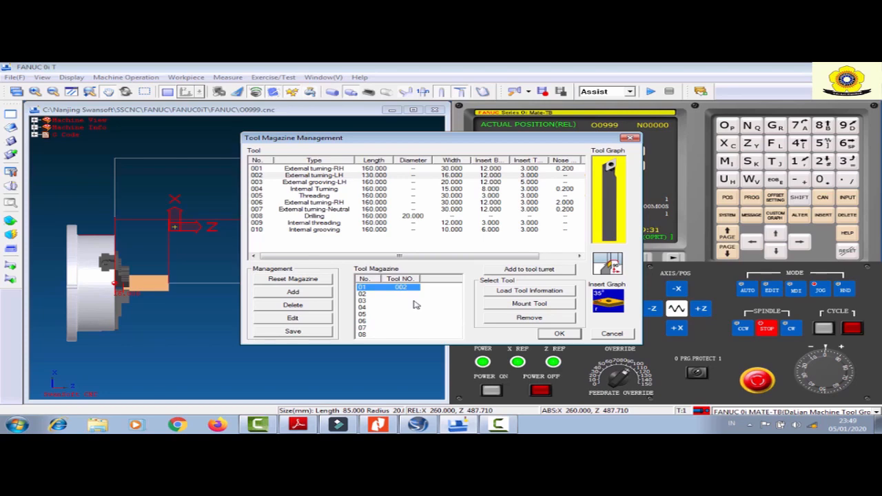
Edit the External grooving-LH tool 003 so its insert material is CBN (cubic boron nitride).
{"action": "left_click", "coordinate": [302, 182]}
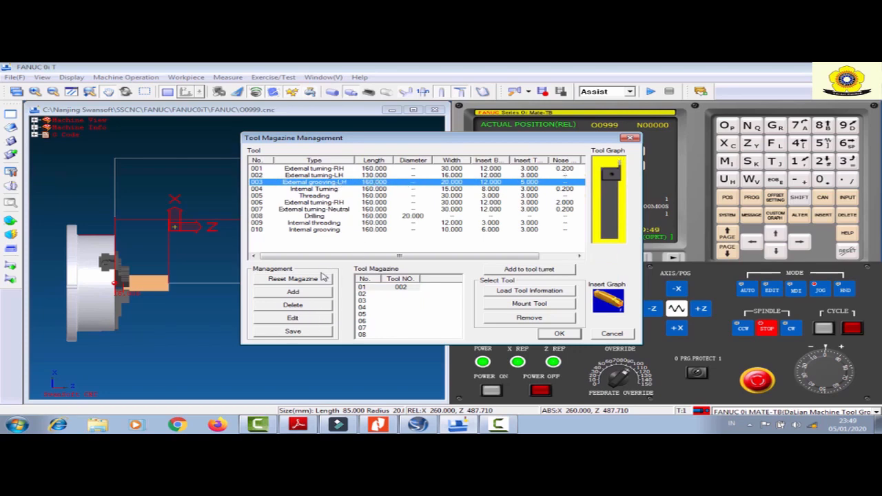
{"action": "double_click", "coordinate": [373, 183]}
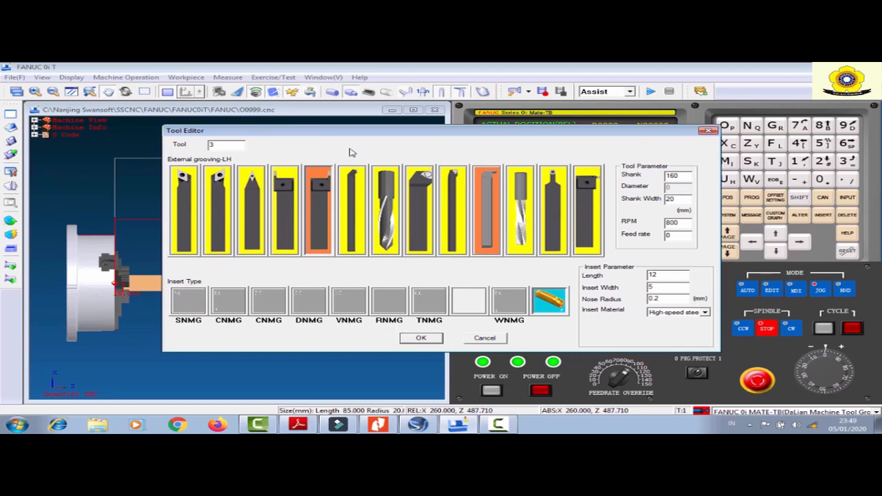
{"action": "left_click", "coordinate": [325, 180]}
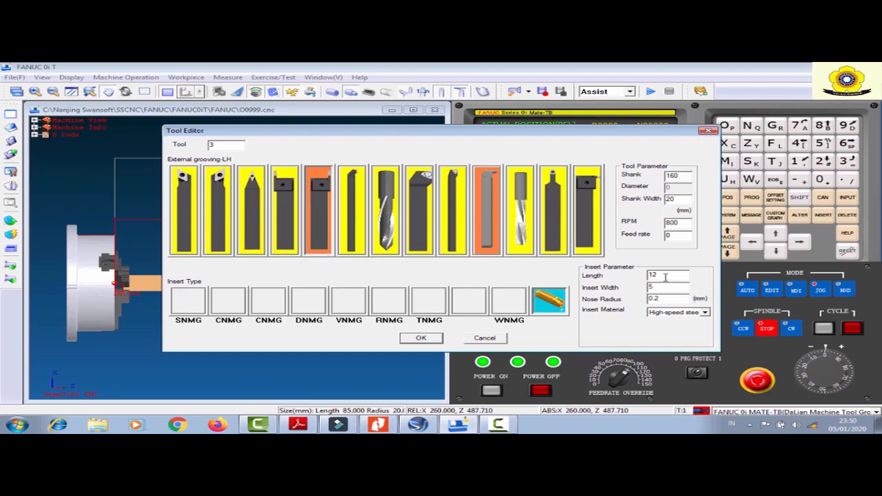
{"action": "left_click", "coordinate": [702, 313]}
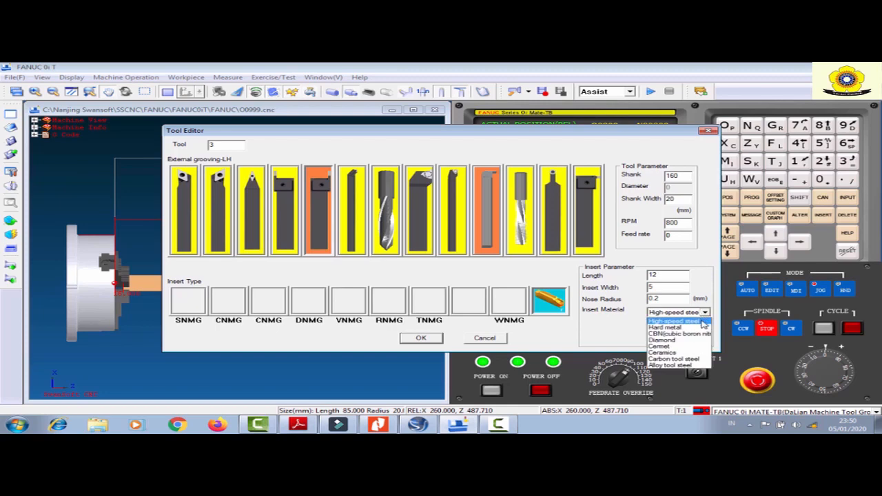
{"action": "left_click", "coordinate": [702, 335]}
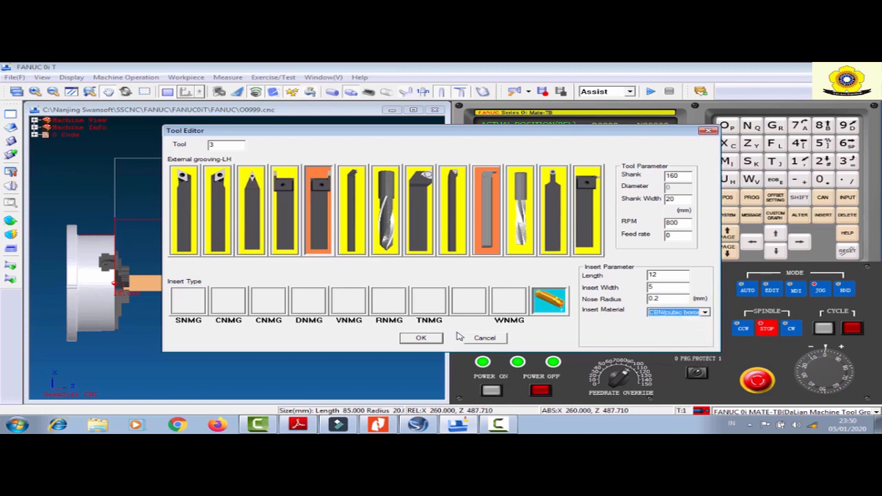
{"action": "left_click", "coordinate": [420, 338]}
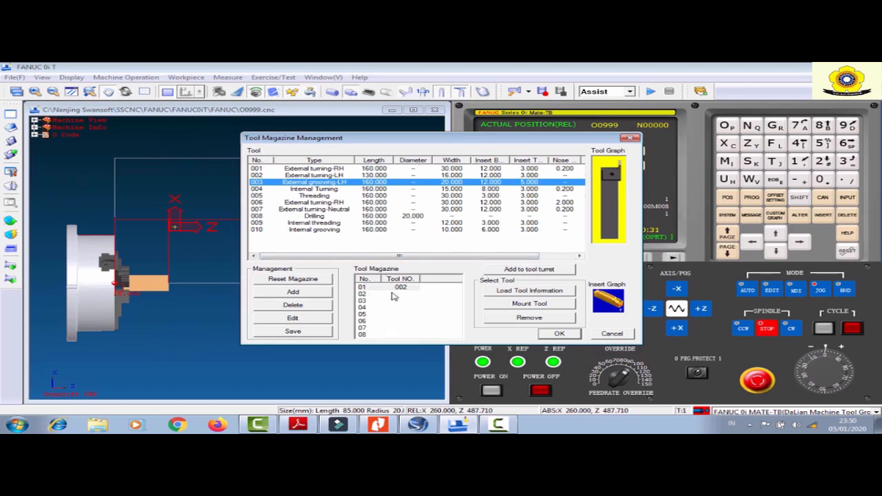
Add the External grooving-LH tool 003 to Tool Station 2 of the turret.
{"action": "left_click", "coordinate": [505, 273]}
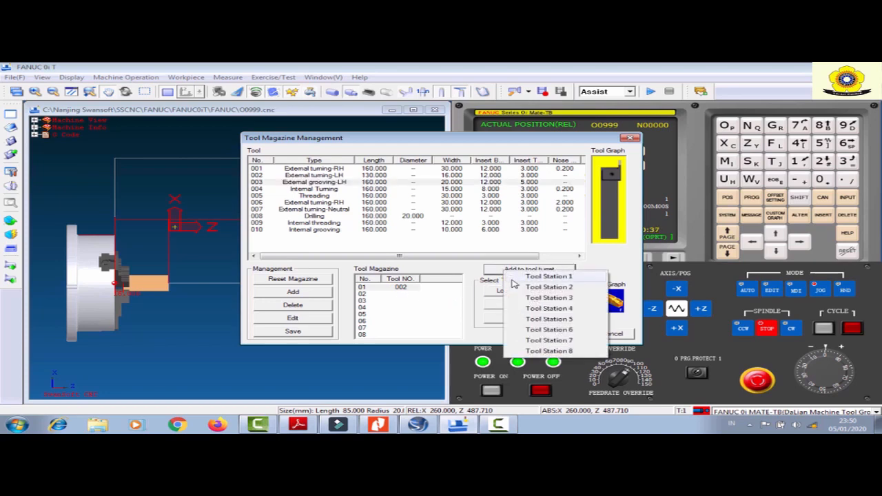
{"action": "left_click", "coordinate": [518, 288]}
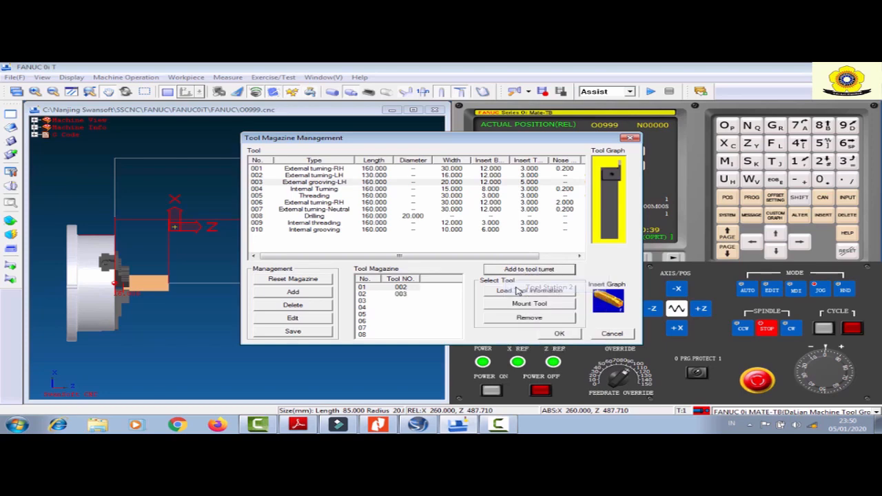
{"action": "left_click", "coordinate": [403, 294]}
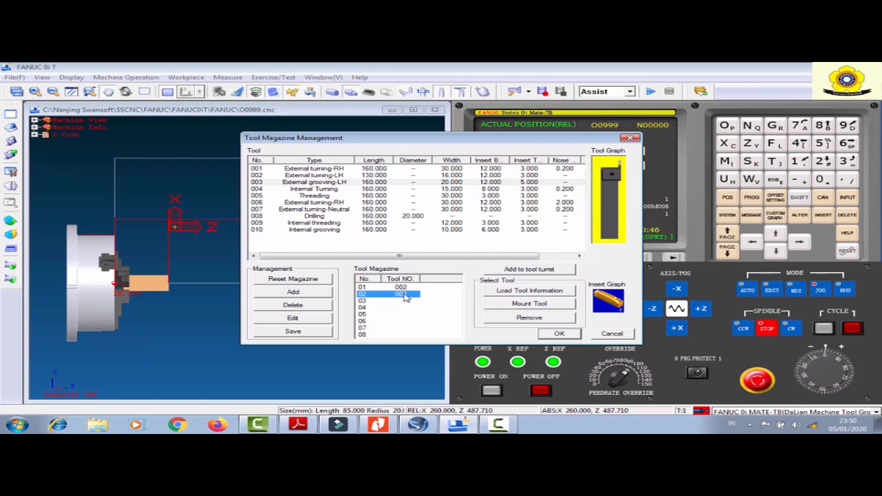
Edit the Threading tool 005 so its insert material is CBN (cubic boron nitride).
{"action": "left_click", "coordinate": [363, 196]}
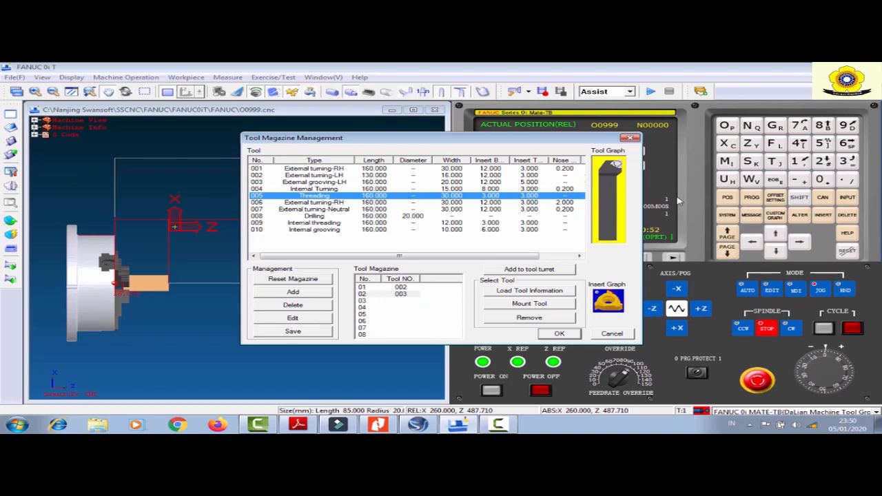
{"action": "double_click", "coordinate": [488, 198]}
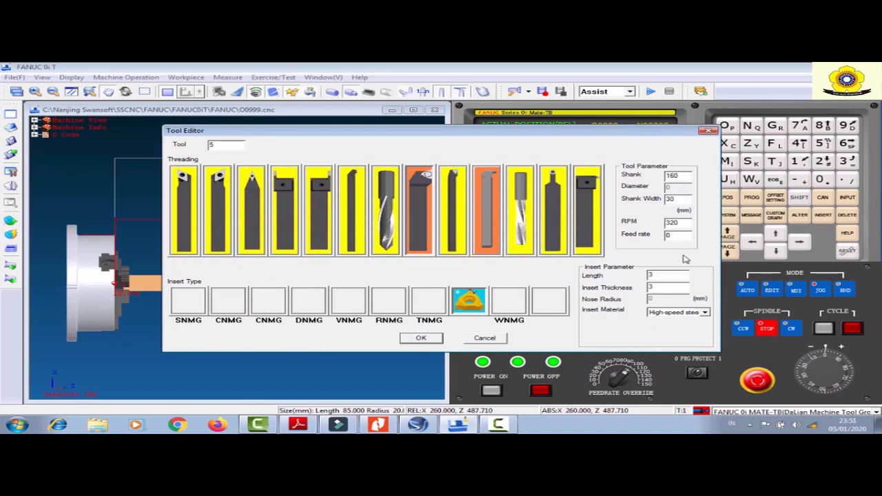
{"action": "left_click", "coordinate": [705, 312]}
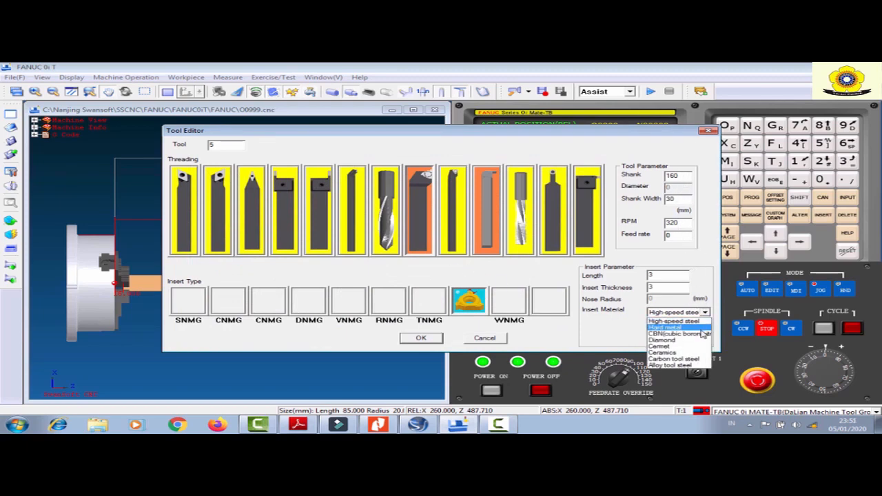
{"action": "left_click", "coordinate": [699, 336]}
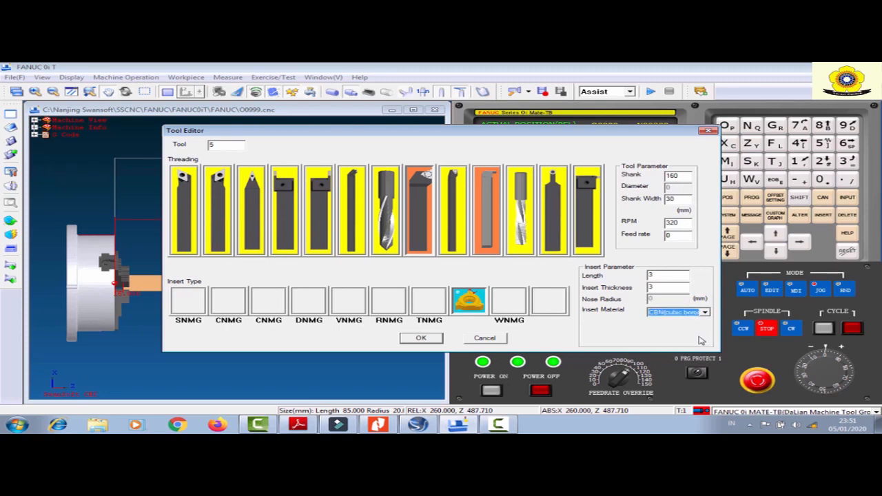
{"action": "left_click", "coordinate": [419, 338]}
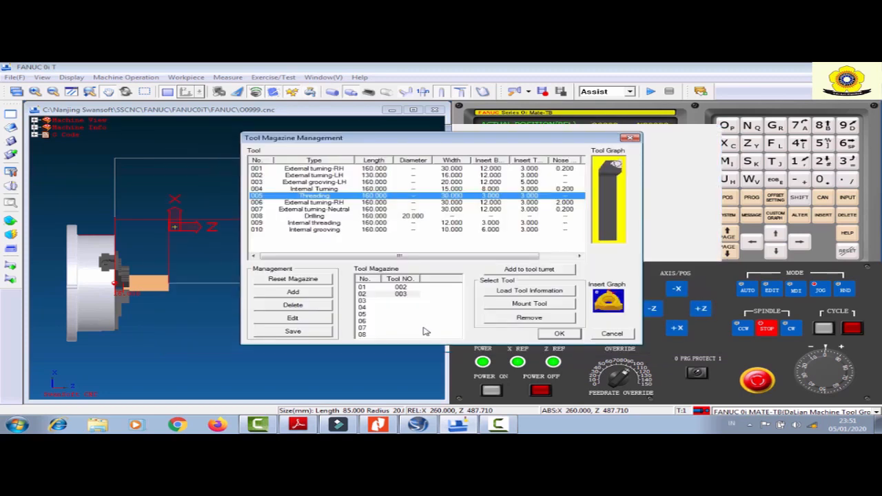
Add the Threading tool 005 to Tool Station 3, check the three station assignments and accept the tool magazine setup.
{"action": "left_click", "coordinate": [513, 269]}
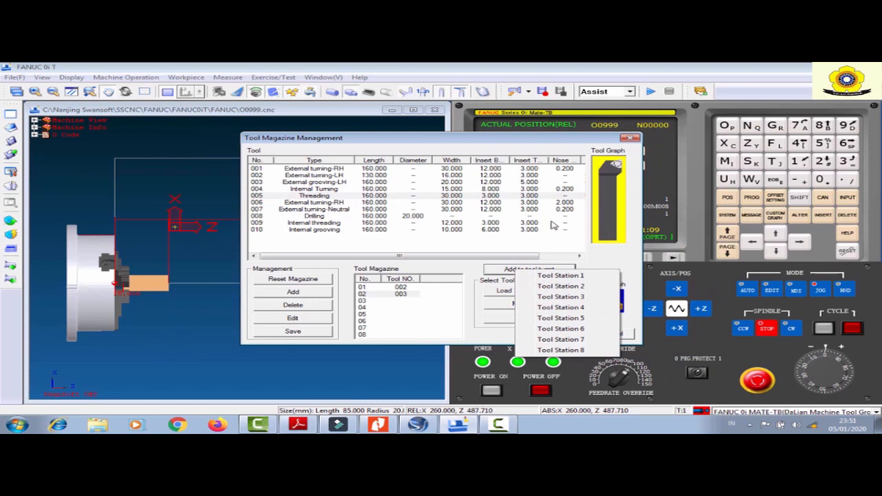
{"action": "left_click", "coordinate": [562, 297]}
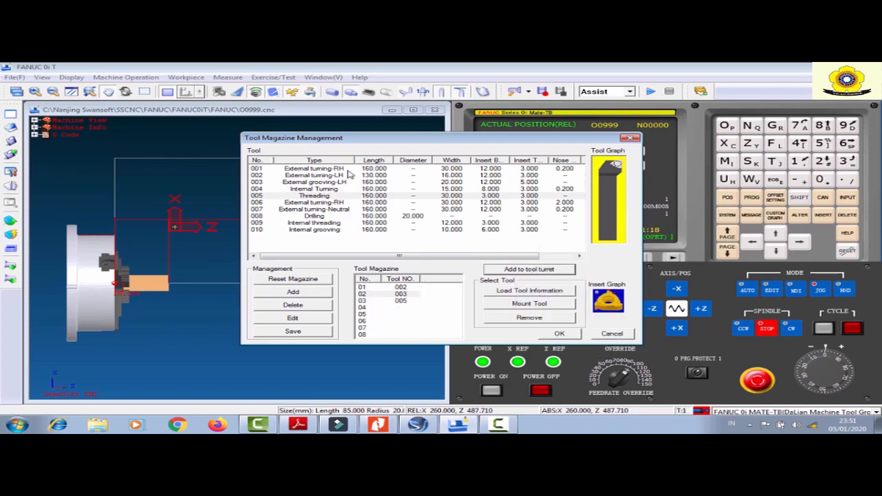
{"action": "left_click", "coordinate": [409, 294]}
{"action": "left_click", "coordinate": [411, 302]}
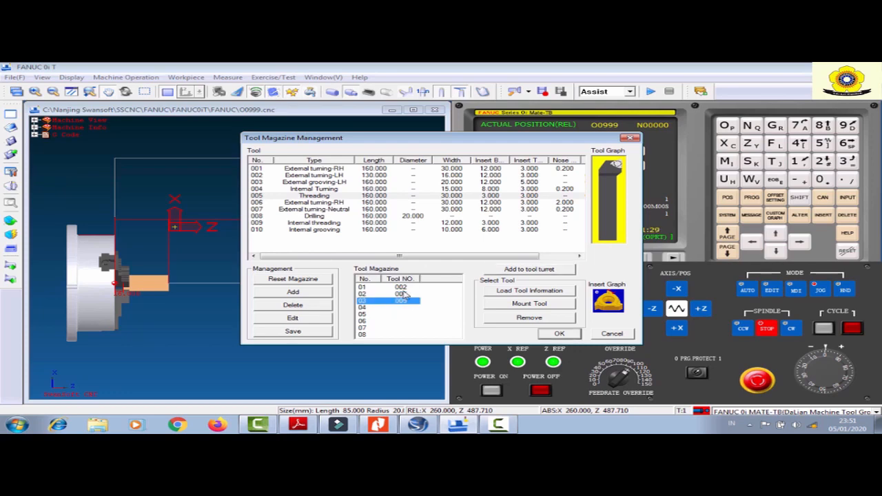
{"action": "left_click", "coordinate": [405, 288]}
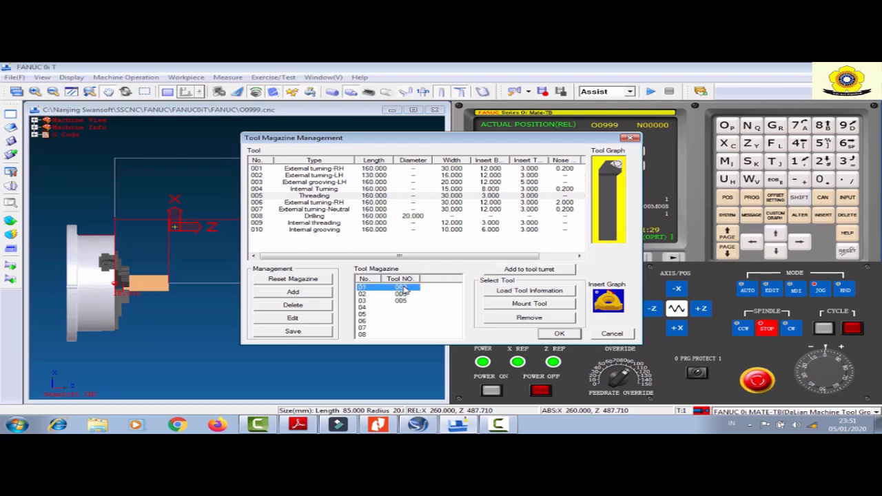
{"action": "left_click", "coordinate": [365, 294]}
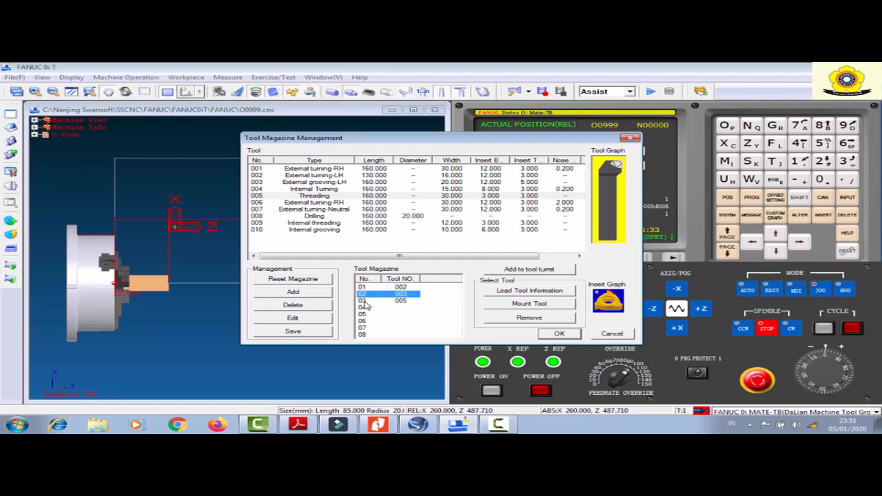
{"action": "left_click", "coordinate": [366, 301]}
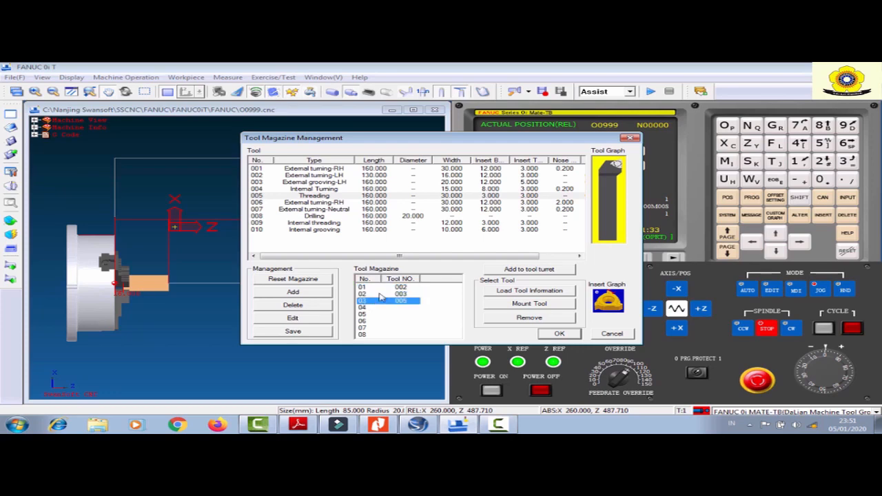
{"action": "left_click", "coordinate": [559, 333]}
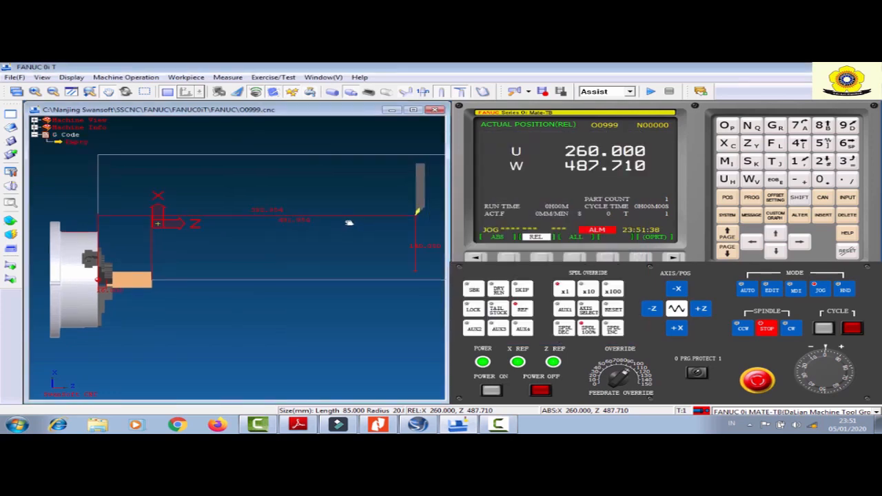
Examine the tip of the mounted turning tool up close in the machine view.
{"action": "scroll", "coordinate": [354, 223], "scroll_direction": "up", "scroll_amount": 1}
{"action": "middle_click_drag", "start_coordinate": [354, 222], "coordinate": [277, 239]}
{"action": "scroll", "coordinate": [334, 227], "scroll_direction": "up", "scroll_amount": 2}
{"action": "scroll", "coordinate": [300, 235], "scroll_direction": "up", "scroll_amount": 1}
{"action": "scroll", "coordinate": [355, 236], "scroll_direction": "up", "scroll_amount": 3}
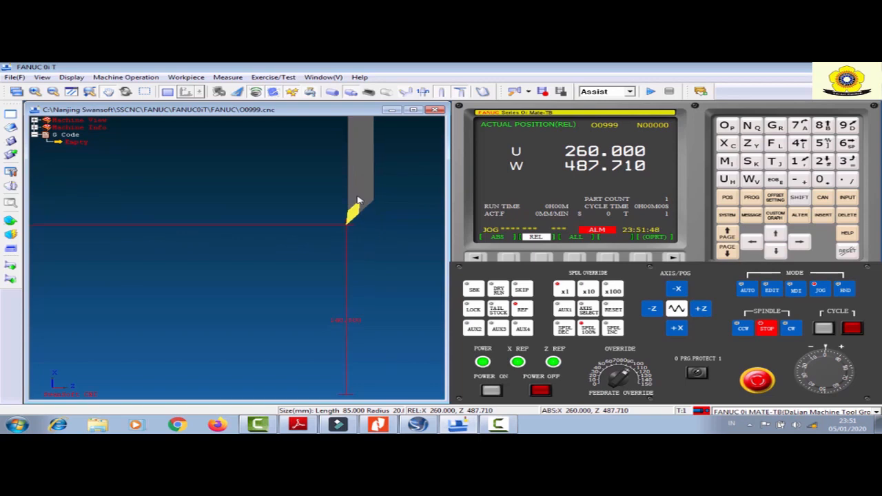
{"action": "scroll", "coordinate": [313, 247], "scroll_direction": "down", "scroll_amount": 5}
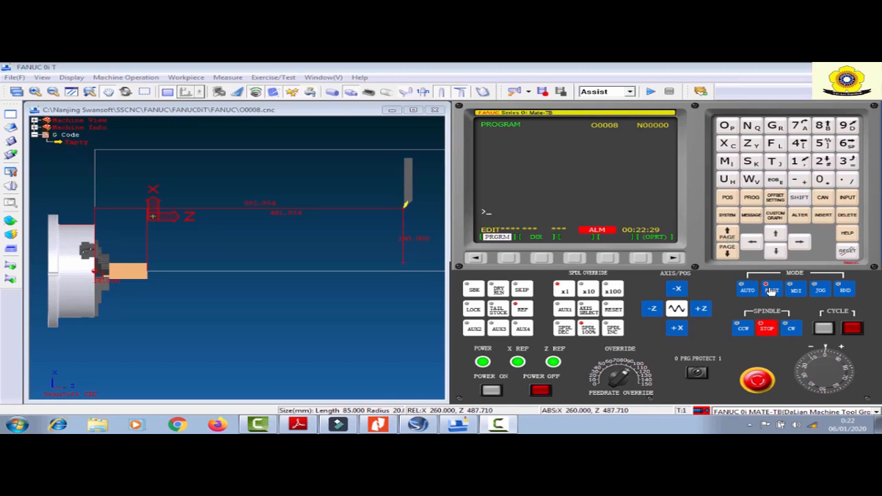
Put the controller in EDIT mode and create a new program numbered O0098.
{"action": "left_click", "coordinate": [797, 290]}
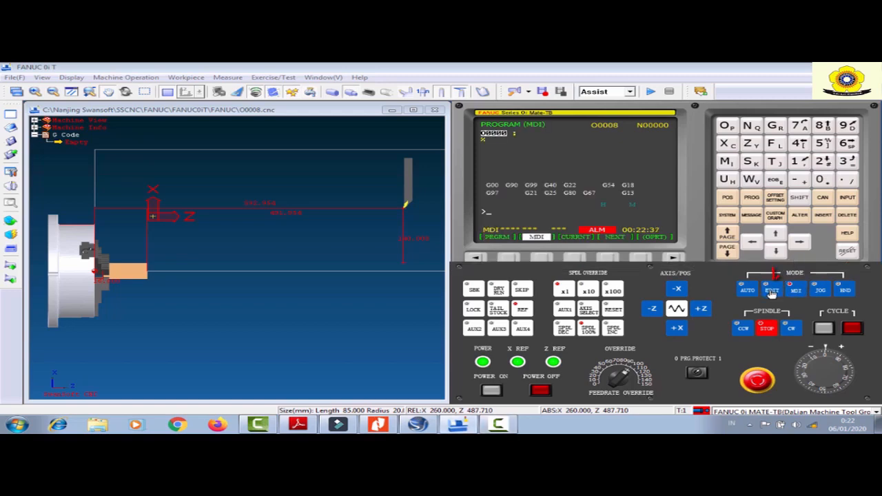
{"action": "left_click", "coordinate": [772, 290]}
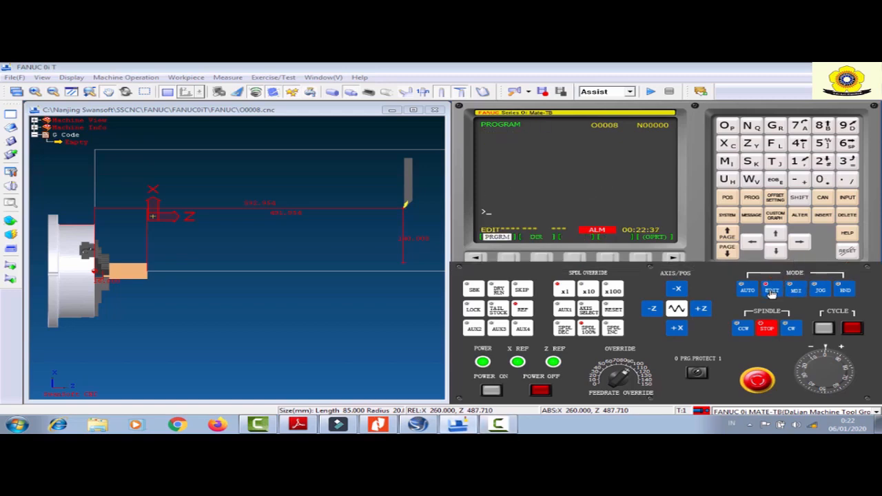
{"action": "left_click", "coordinate": [752, 198]}
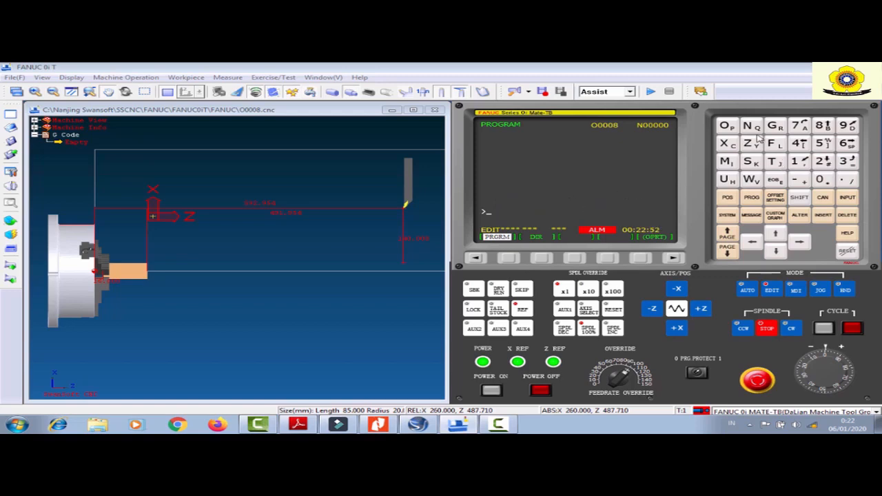
{"action": "left_click", "coordinate": [726, 127]}
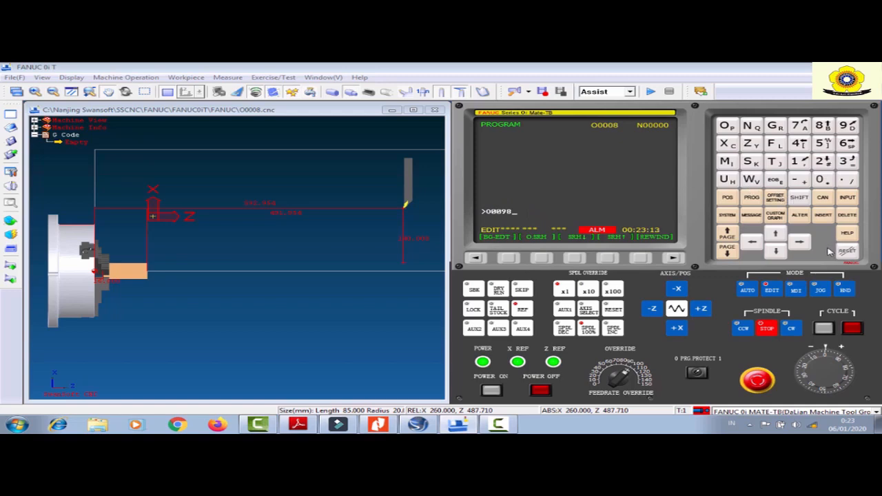
{"action": "left_click", "coordinate": [822, 214]}
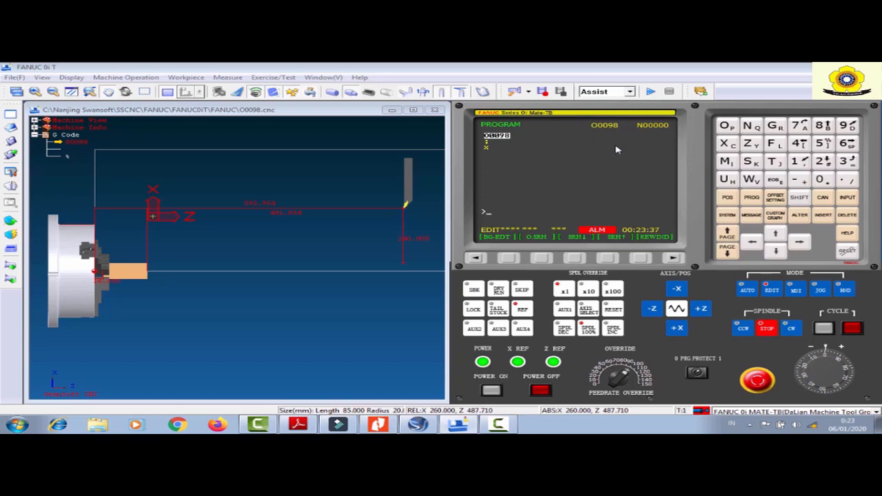
Insert the reference-return block G28 U0. W0. after the O0098 program number.
{"action": "key", "text": "Down"}
{"action": "left_click", "coordinate": [774, 126]}
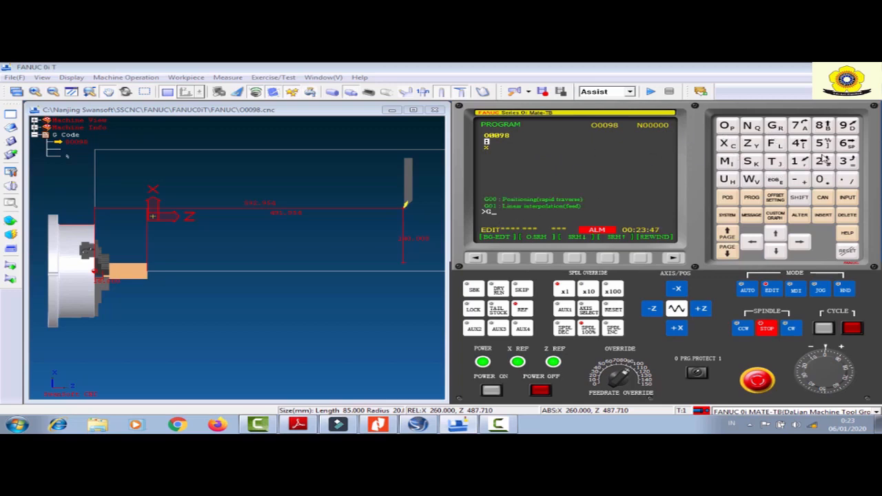
{"action": "left_click", "coordinate": [820, 160]}
{"action": "left_click", "coordinate": [821, 125]}
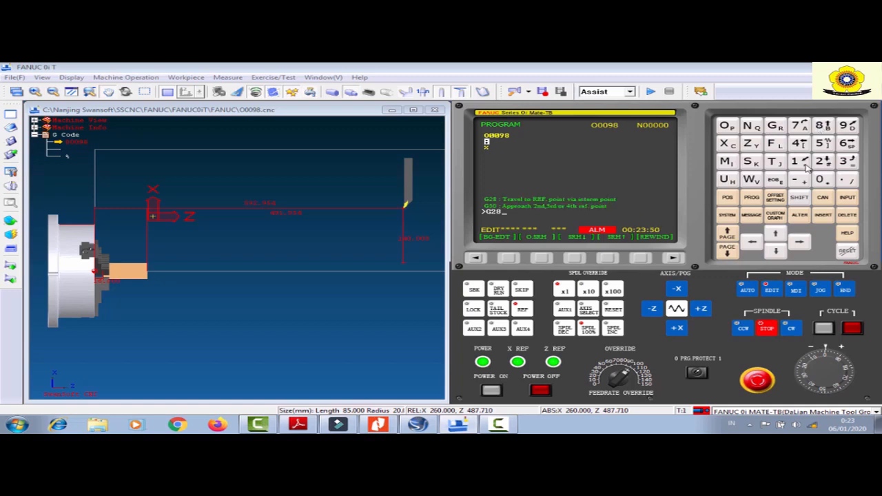
{"action": "left_click", "coordinate": [726, 179]}
{"action": "left_click", "coordinate": [820, 180]}
{"action": "left_click", "coordinate": [847, 179]}
{"action": "left_click", "coordinate": [751, 179]}
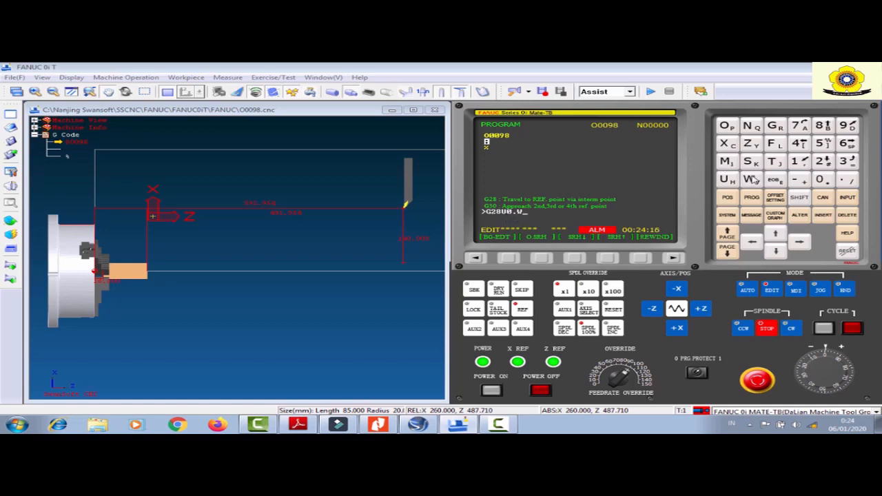
{"action": "left_click", "coordinate": [819, 179]}
{"action": "left_click", "coordinate": [775, 180]}
{"action": "left_click", "coordinate": [822, 215]}
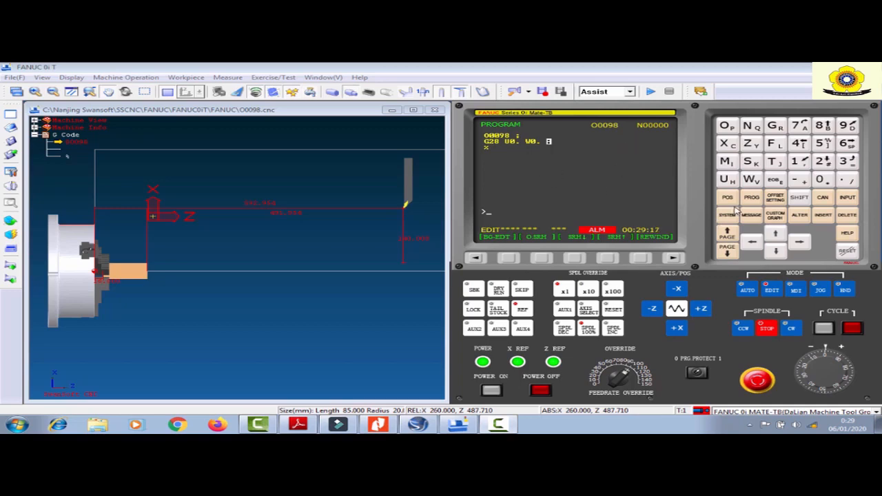
Insert the rapid positioning block G0 X10. Z-2.5 and the block N020 after the G28 block.
{"action": "left_click", "coordinate": [775, 126]}
{"action": "left_click", "coordinate": [821, 181]}
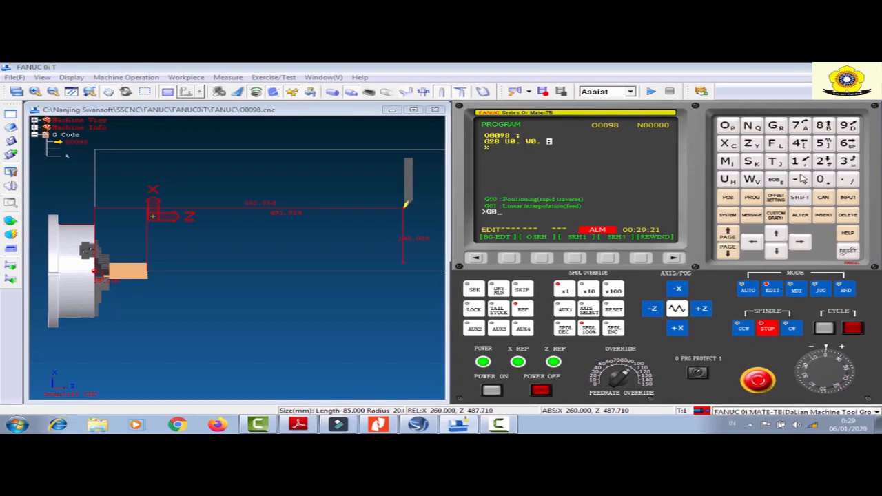
{"action": "left_click", "coordinate": [725, 145]}
{"action": "left_click", "coordinate": [794, 162]}
{"action": "left_click", "coordinate": [821, 181]}
{"action": "left_click", "coordinate": [748, 144]}
{"action": "left_click", "coordinate": [823, 161]}
{"action": "left_click", "coordinate": [847, 181]}
{"action": "left_click", "coordinate": [823, 144]}
{"action": "left_click", "coordinate": [776, 180]}
{"action": "left_click", "coordinate": [824, 216]}
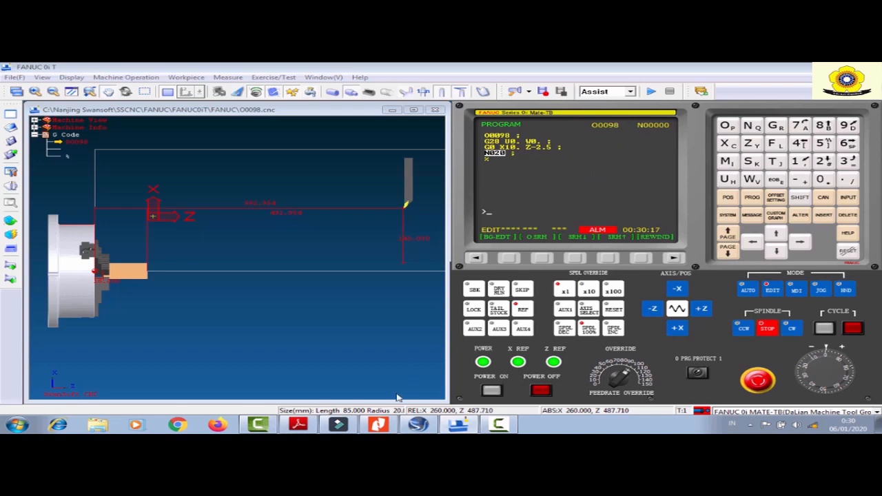
Look up the program number in the heading of the threaded-shaft NC code PDF in Adobe Reader, and return to the simulator.
{"action": "left_click", "coordinate": [298, 425]}
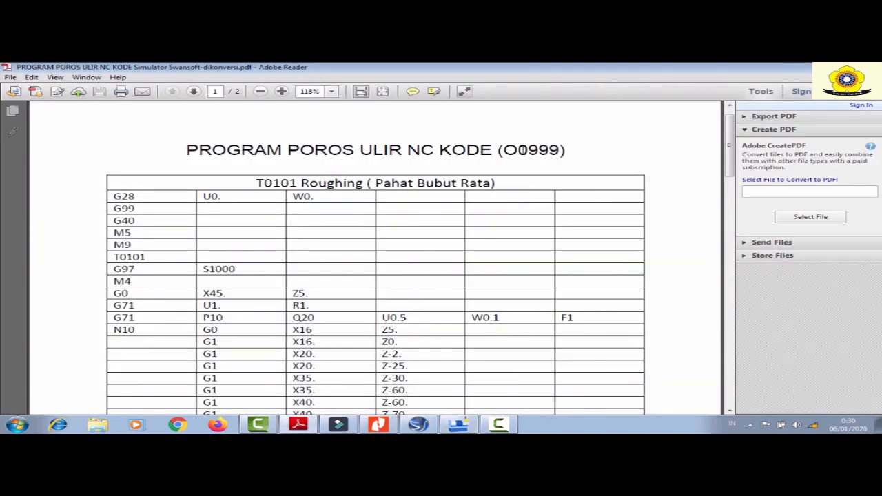
{"action": "left_click_drag", "start_coordinate": [523, 150], "coordinate": [560, 155]}
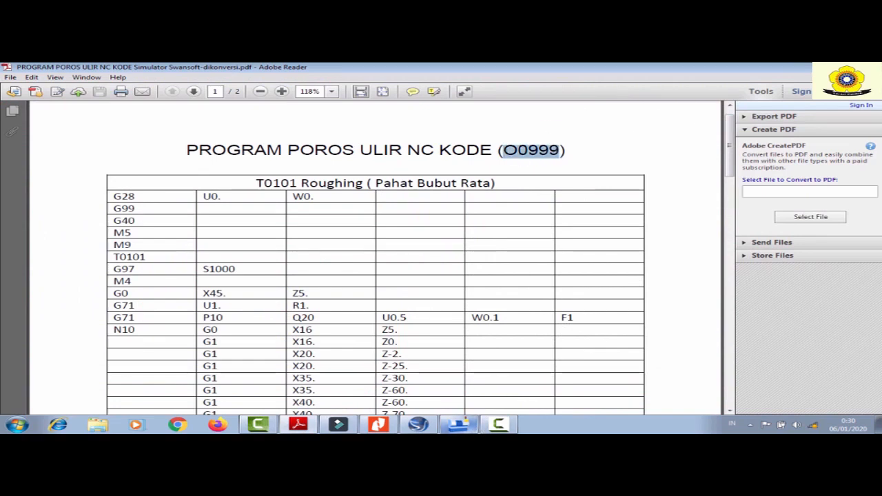
{"action": "left_click", "coordinate": [458, 424]}
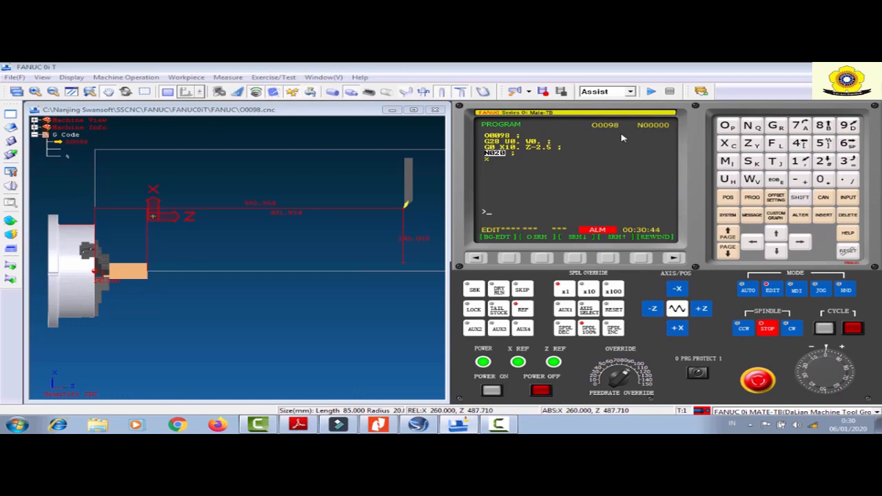
Show the program directory in EDIT mode and open the threaded-shaft program O0999.
{"action": "left_click", "coordinate": [774, 290]}
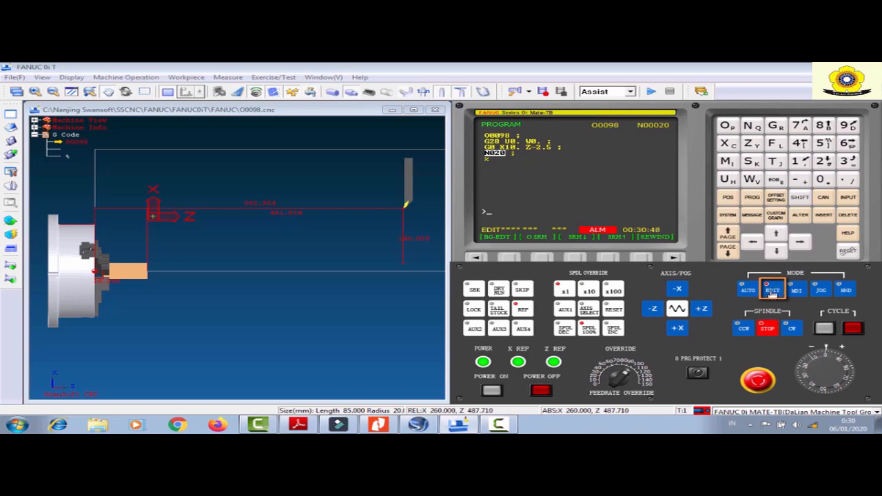
{"action": "left_click", "coordinate": [752, 197]}
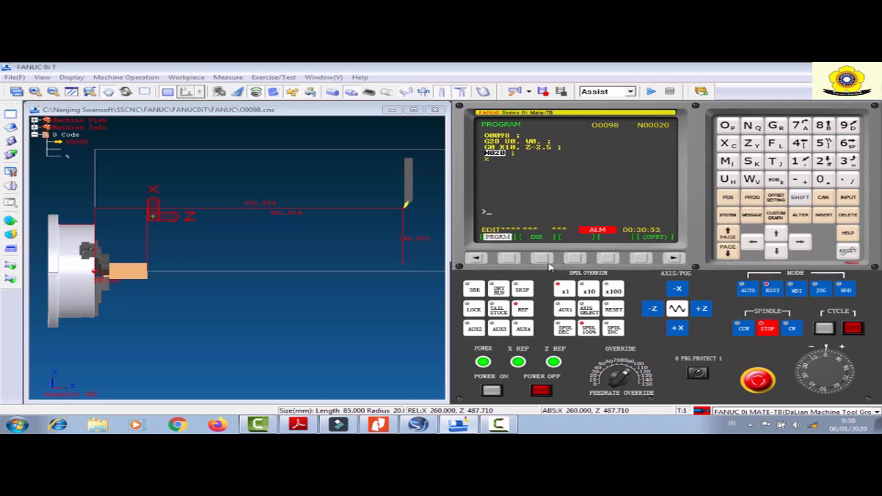
{"action": "left_click", "coordinate": [541, 259]}
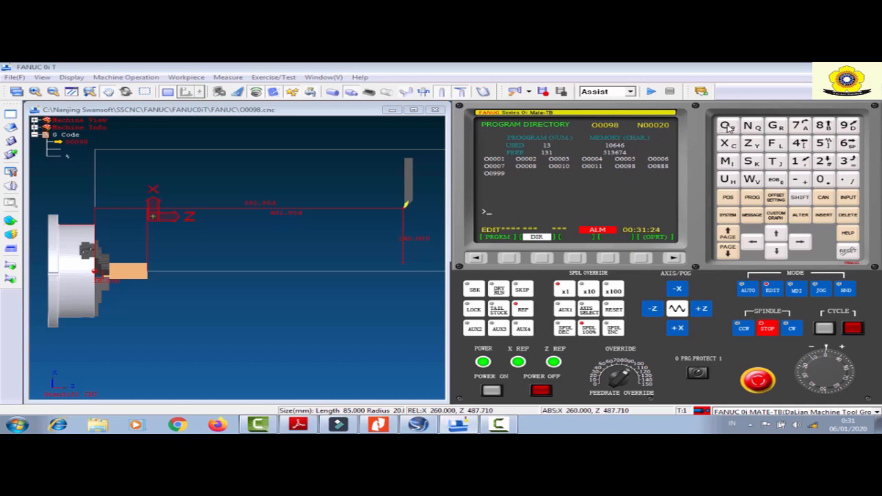
{"action": "left_click", "coordinate": [728, 128]}
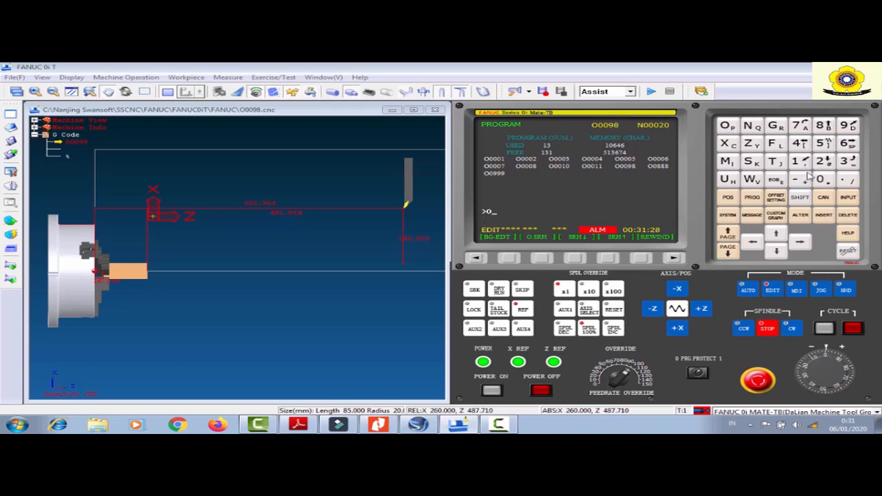
{"action": "left_click", "coordinate": [827, 179]}
{"action": "left_click", "coordinate": [852, 125]}
{"action": "left_click", "coordinate": [852, 126]}
{"action": "left_click", "coordinate": [852, 126]}
{"action": "left_click", "coordinate": [776, 253]}
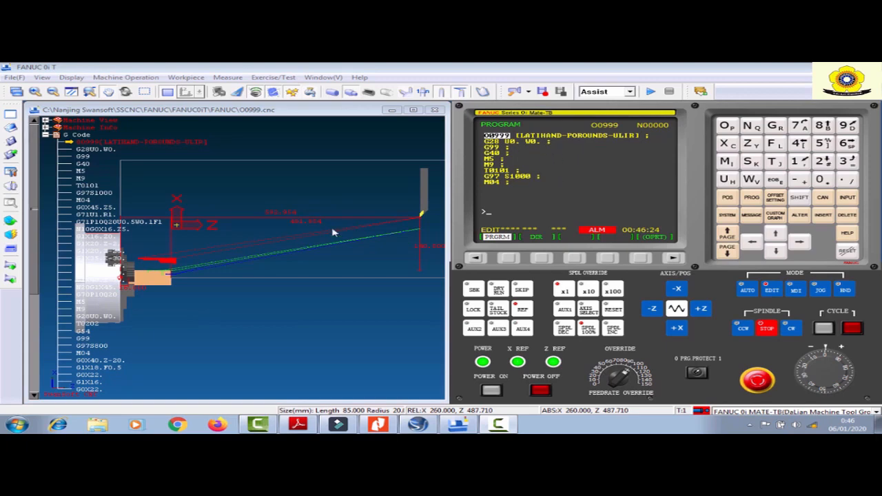
Examine the red roughing tool path of program O0999 above the workpiece up close.
{"action": "left_click_drag", "start_coordinate": [225, 279], "coordinate": [246, 277]}
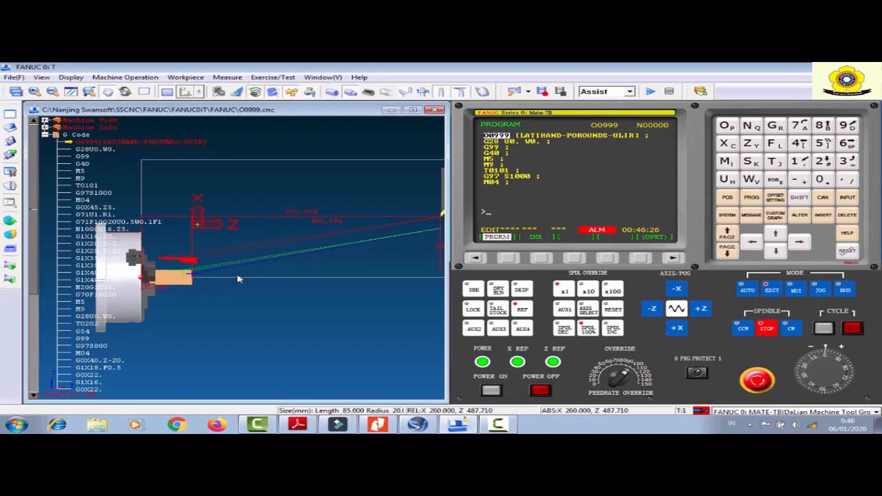
{"action": "scroll", "coordinate": [237, 279], "scroll_direction": "up", "scroll_amount": 1}
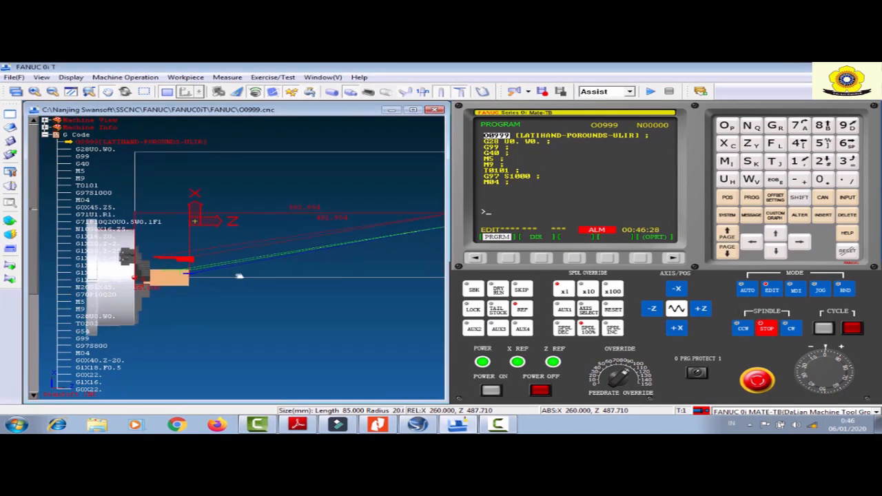
{"action": "left_click_drag", "start_coordinate": [238, 275], "coordinate": [254, 273]}
{"action": "scroll", "coordinate": [262, 267], "scroll_direction": "up", "scroll_amount": 2}
{"action": "scroll", "coordinate": [272, 269], "scroll_direction": "up", "scroll_amount": 4}
{"action": "left_click_drag", "start_coordinate": [269, 268], "coordinate": [440, 279]}
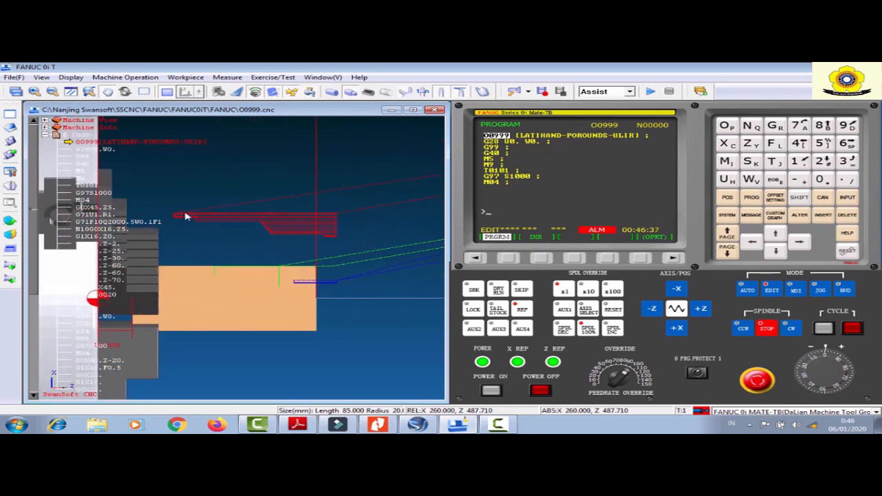
{"action": "scroll", "coordinate": [220, 222], "scroll_direction": "up", "scroll_amount": 1}
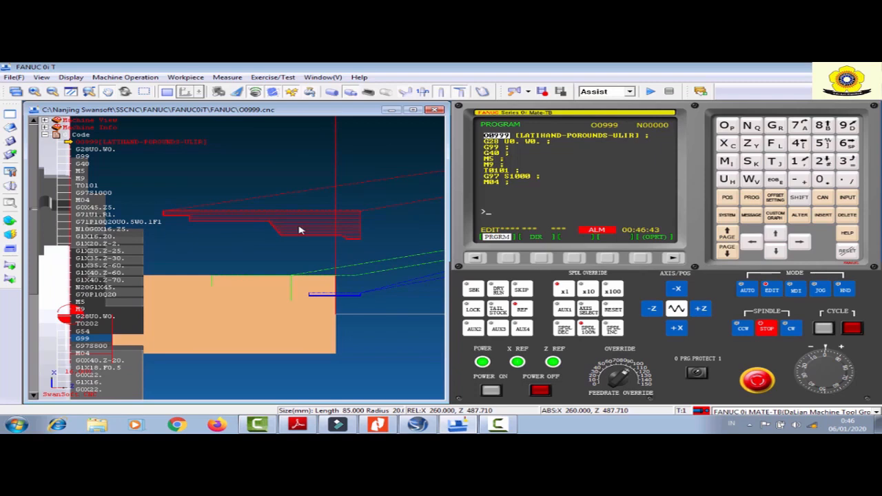
{"action": "scroll", "coordinate": [298, 287], "scroll_direction": "up", "scroll_amount": 2}
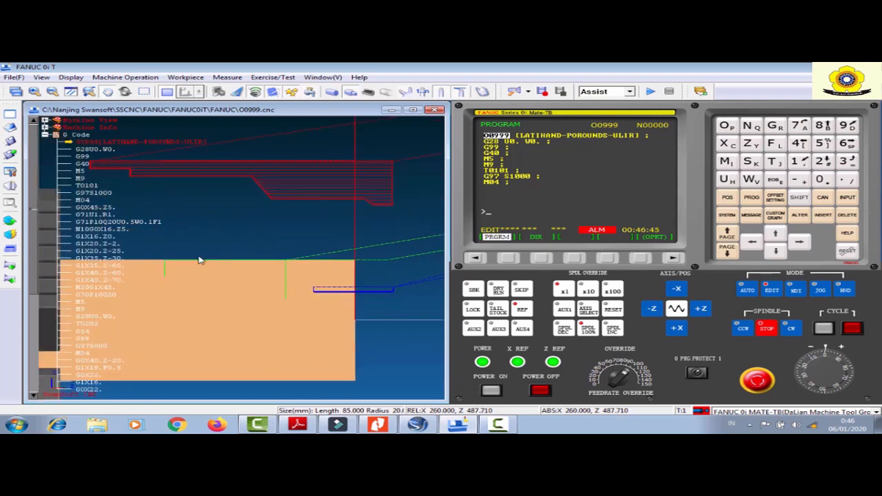
Examine the green grooving and blue threading tool paths near the workpiece's free end and compare them with the roughing profile.
{"action": "middle_click_drag", "start_coordinate": [228, 273], "coordinate": [203, 272]}
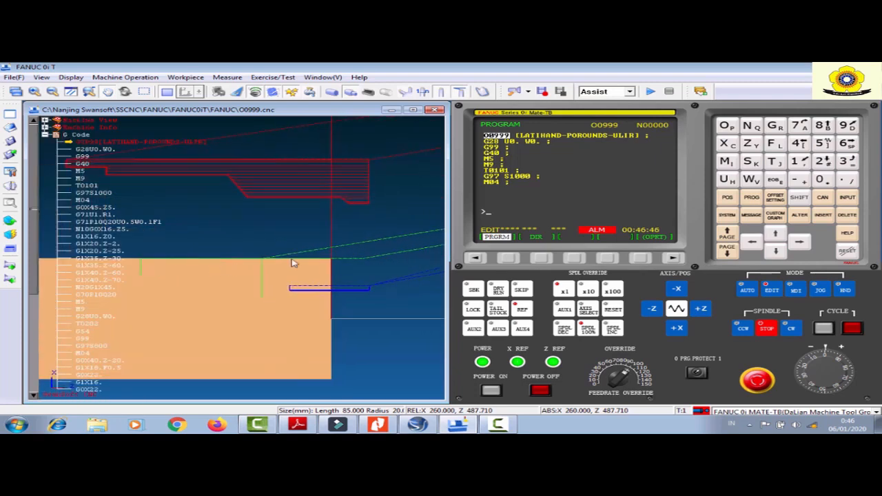
{"action": "middle_click_drag", "start_coordinate": [322, 262], "coordinate": [271, 269]}
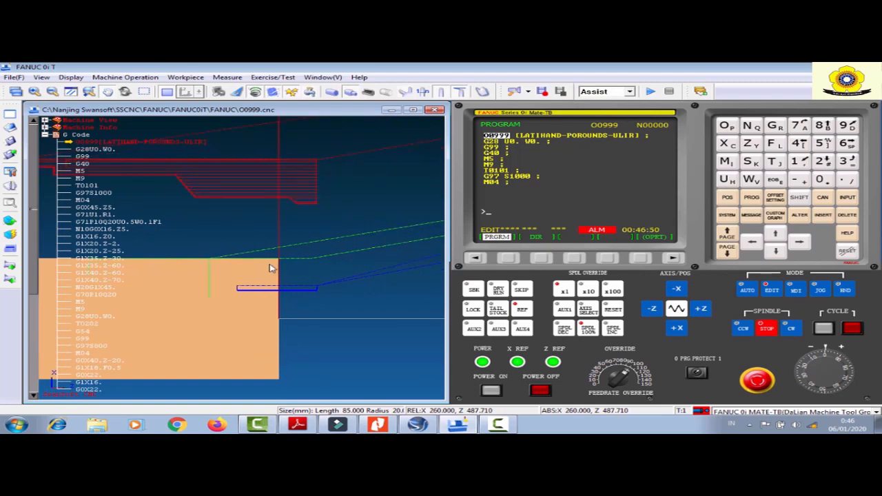
{"action": "scroll", "coordinate": [294, 262], "scroll_direction": "up", "scroll_amount": 1}
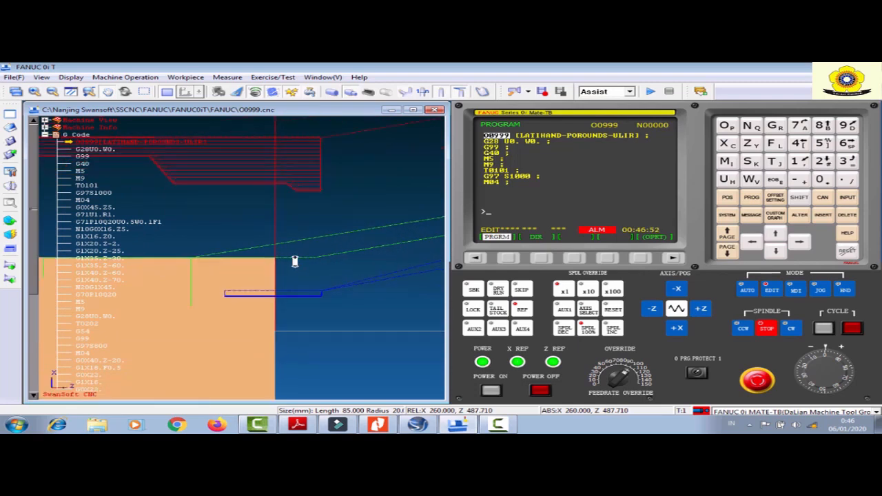
{"action": "middle_click_drag", "start_coordinate": [293, 328], "coordinate": [293, 289]}
{"action": "scroll", "coordinate": [294, 288], "scroll_direction": "up", "scroll_amount": 2}
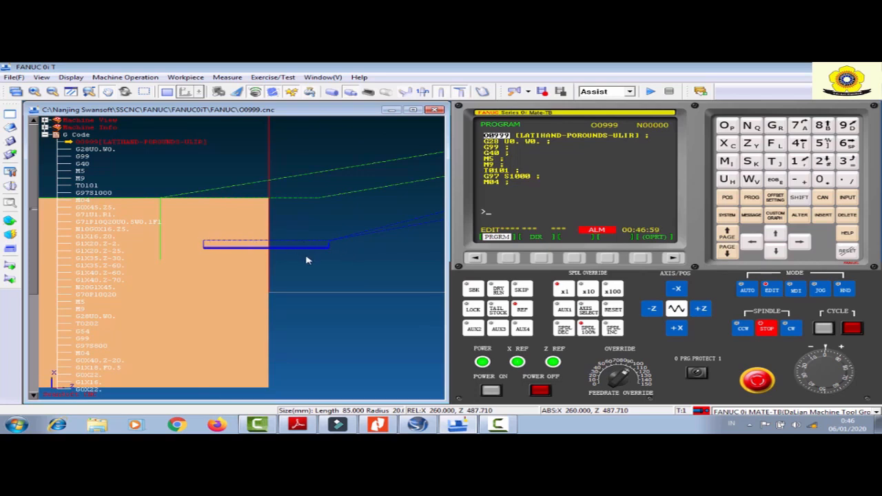
{"action": "scroll", "coordinate": [307, 260], "scroll_direction": "down", "scroll_amount": 2}
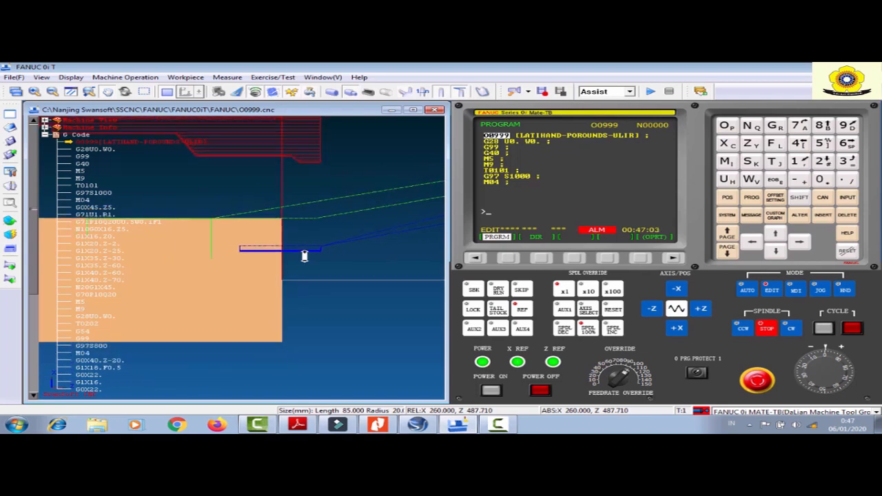
{"action": "scroll", "coordinate": [305, 255], "scroll_direction": "down", "scroll_amount": 2}
{"action": "scroll", "coordinate": [267, 237], "scroll_direction": "up", "scroll_amount": 3}
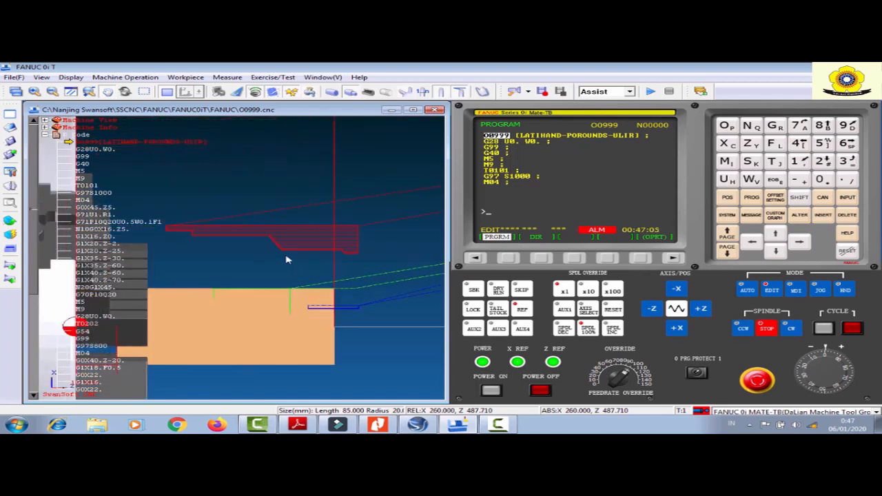
{"action": "scroll", "coordinate": [273, 241], "scroll_direction": "up", "scroll_amount": 1}
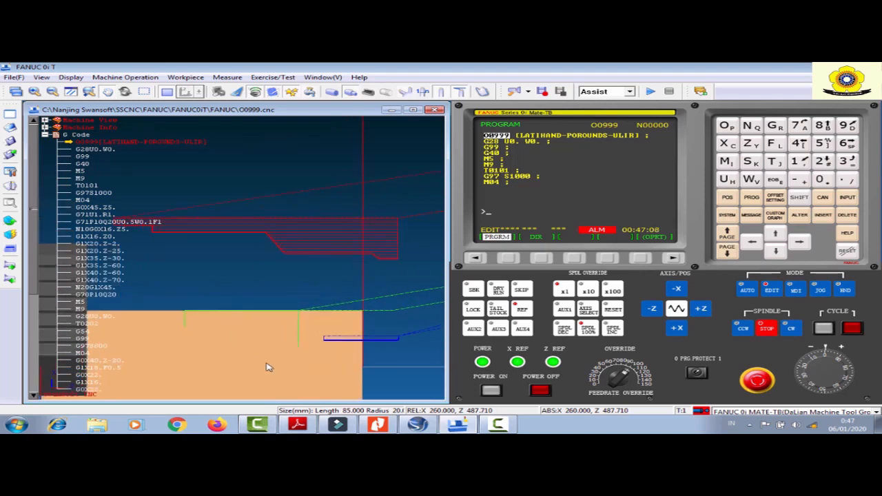
{"action": "scroll", "coordinate": [283, 348], "scroll_direction": "up", "scroll_amount": 3}
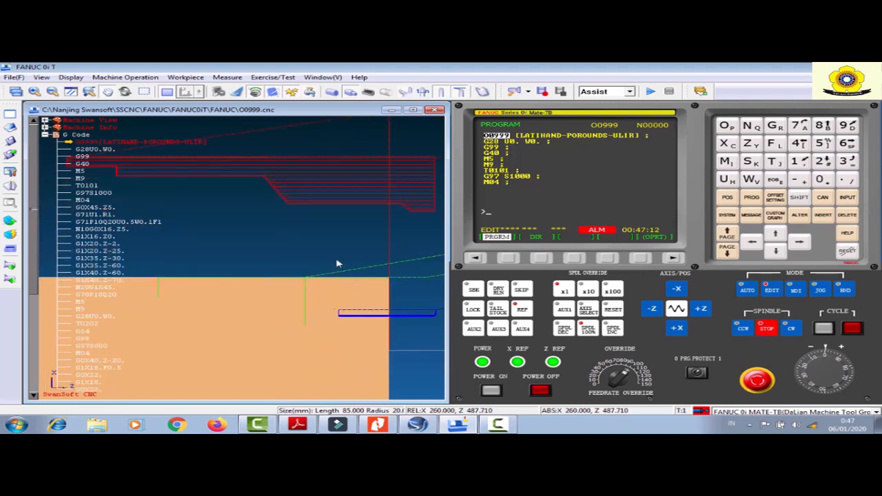
{"action": "scroll", "coordinate": [320, 305], "scroll_direction": "down", "scroll_amount": 1}
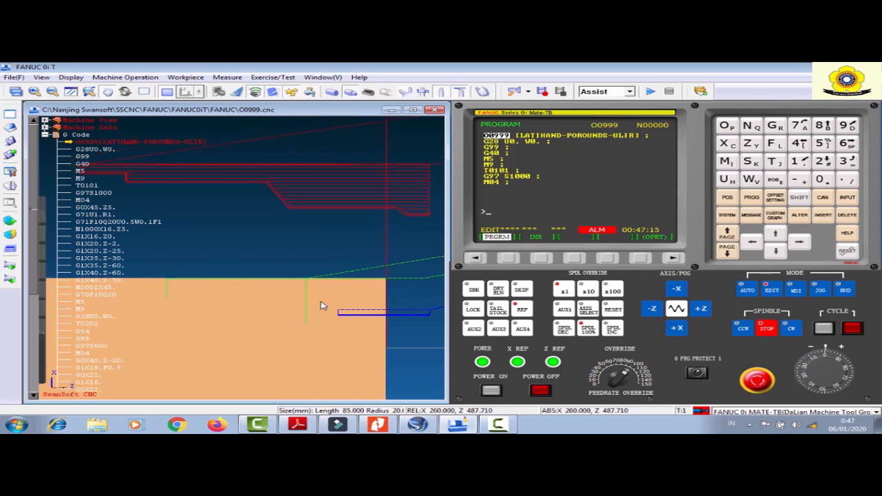
{"action": "scroll", "coordinate": [320, 306], "scroll_direction": "down", "scroll_amount": 2}
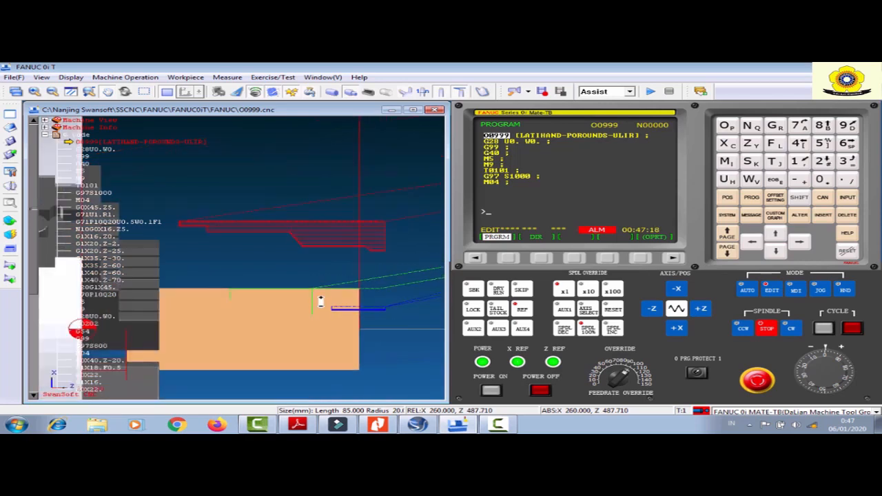
{"action": "scroll", "coordinate": [320, 301], "scroll_direction": "down", "scroll_amount": 2}
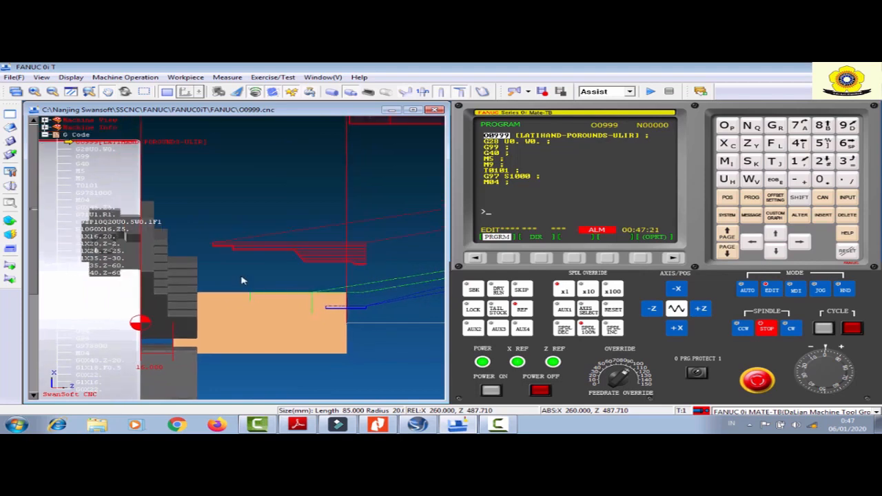
Collapse the G code tree and hide the tool path traces so the chuck and workpiece are shown clear.
{"action": "left_click", "coordinate": [44, 136]}
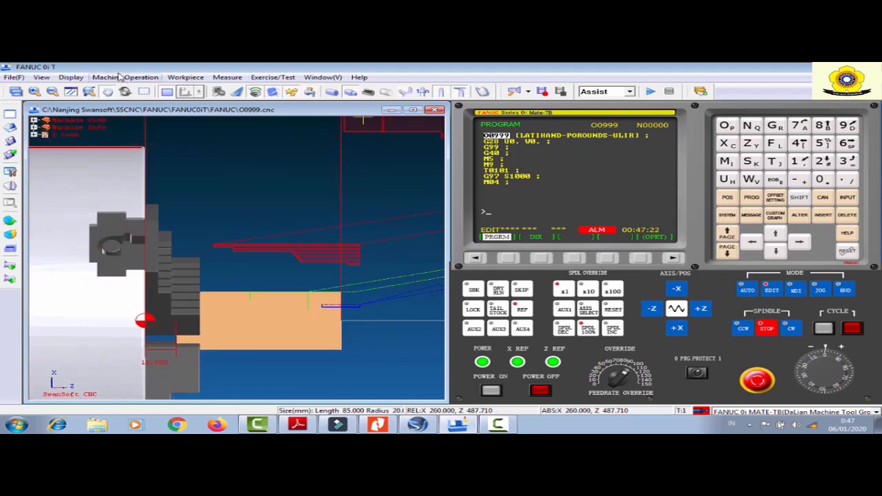
{"action": "left_click", "coordinate": [71, 77]}
{"action": "left_click", "coordinate": [117, 237]}
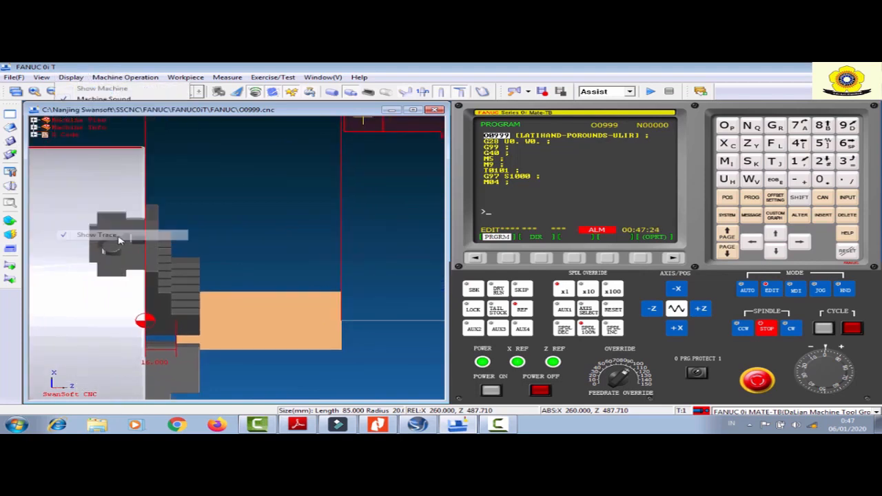
{"action": "scroll", "coordinate": [308, 309], "scroll_direction": "down", "scroll_amount": 5}
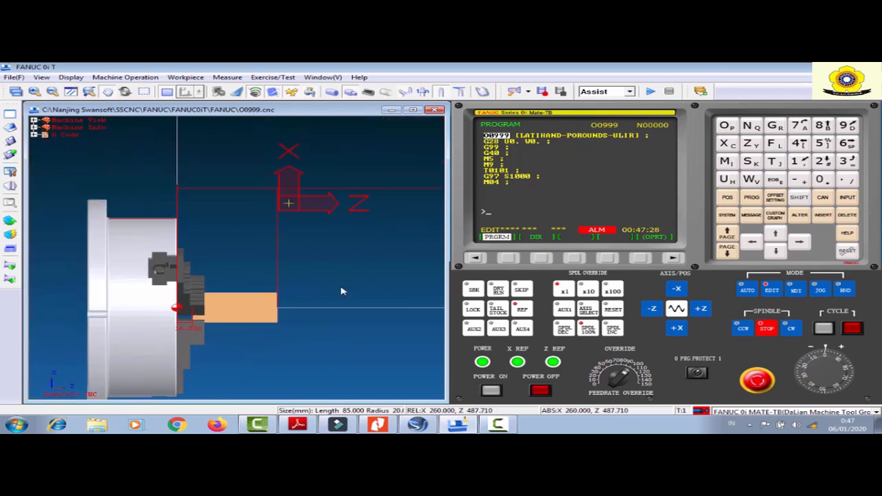
{"action": "middle_click_drag", "start_coordinate": [294, 267], "coordinate": [243, 271]}
{"action": "scroll", "coordinate": [288, 269], "scroll_direction": "down", "scroll_amount": 1}
{"action": "scroll", "coordinate": [270, 269], "scroll_direction": "down", "scroll_amount": 2}
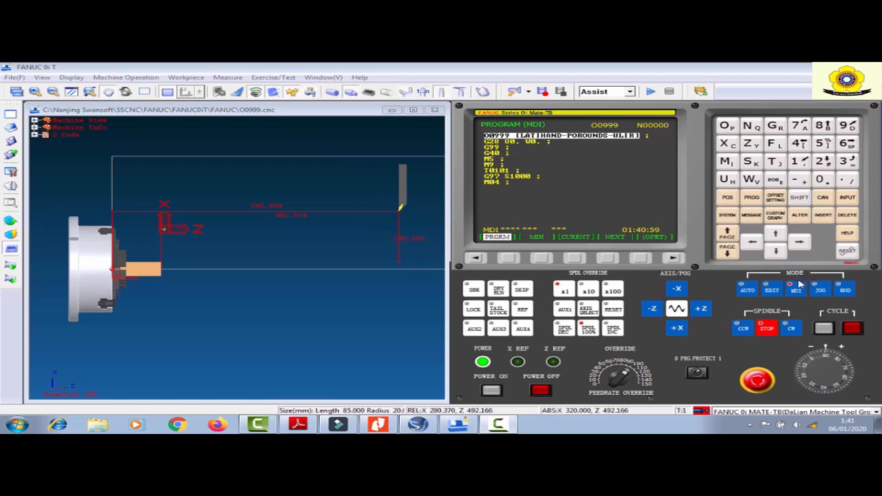
Jog the turning tool in JOG mode at rapid with the x100 override along -Z to about Z -1.3 at the workpiece's free end.
{"action": "left_click", "coordinate": [823, 290]}
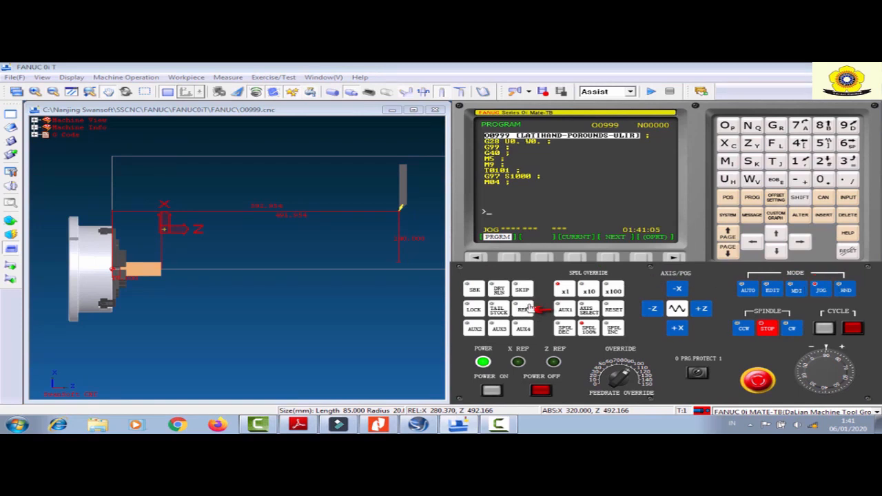
{"action": "left_click", "coordinate": [678, 310]}
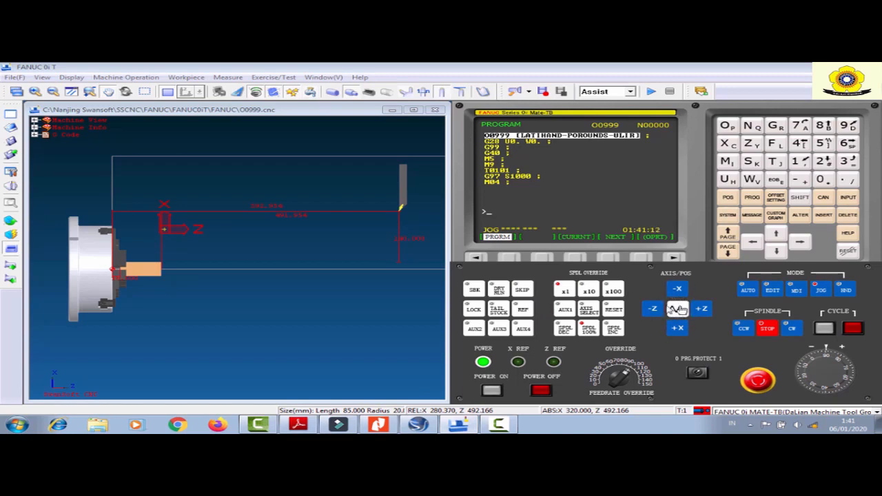
{"action": "left_click", "coordinate": [654, 310]}
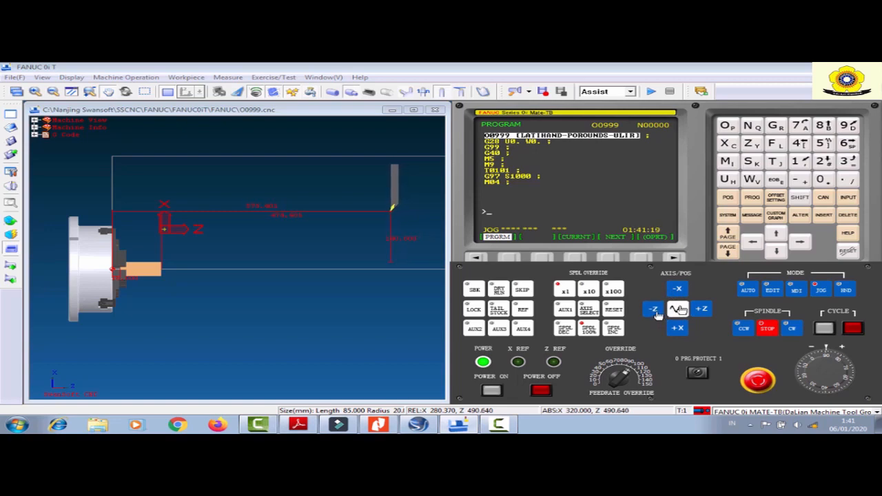
{"action": "left_click", "coordinate": [618, 292]}
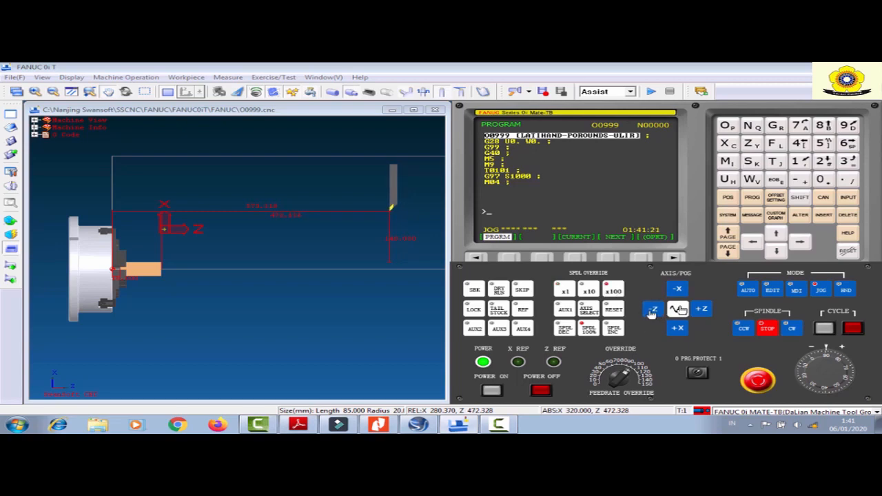
{"action": "left_click", "coordinate": [651, 311]}
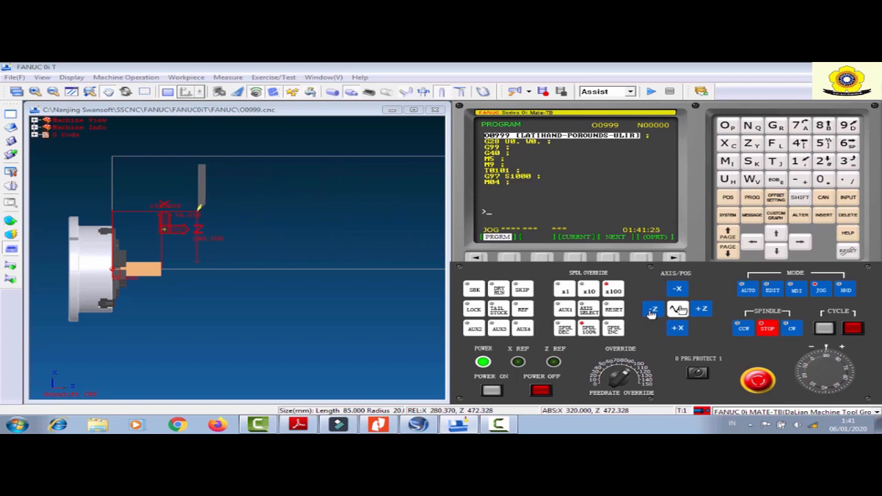
Jog the turning tool along -X to about U 35.8, just above the workpiece's free end.
{"action": "left_click", "coordinate": [679, 290]}
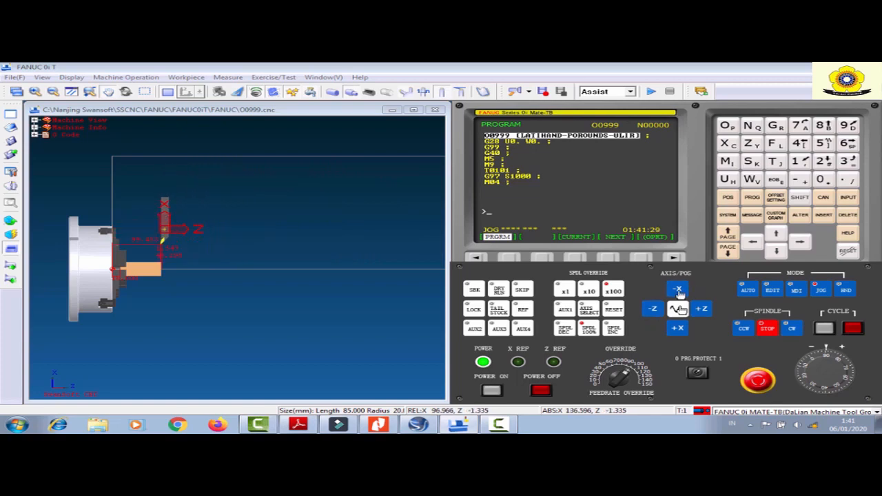
{"action": "left_click_drag", "start_coordinate": [377, 300], "coordinate": [510, 296]}
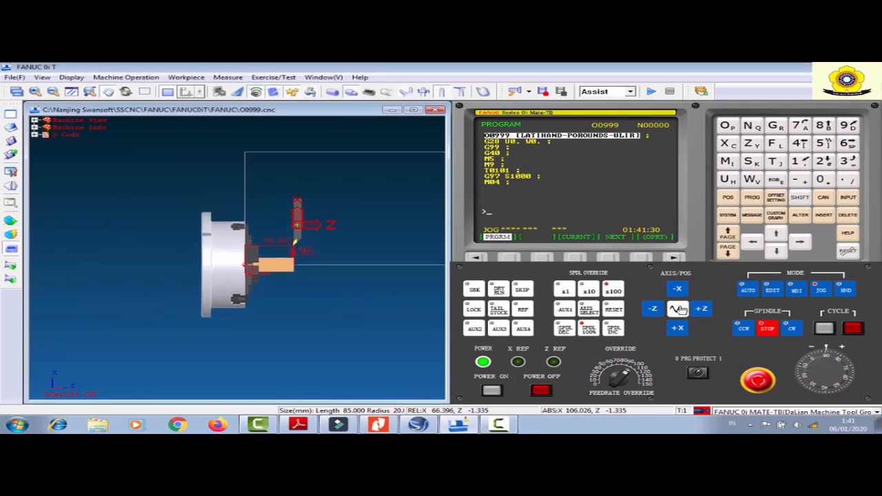
{"action": "scroll", "coordinate": [326, 247], "scroll_direction": "up", "scroll_amount": 5}
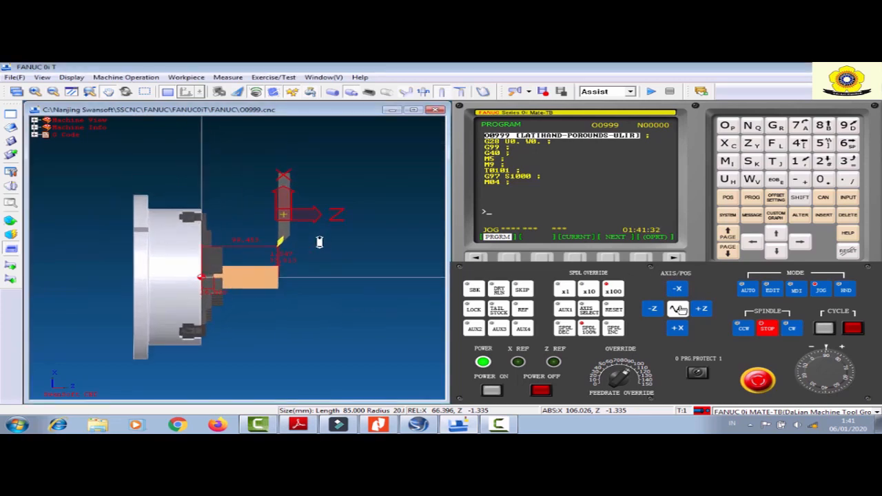
{"action": "left_click_drag", "start_coordinate": [281, 273], "coordinate": [361, 233]}
{"action": "scroll", "coordinate": [350, 213], "scroll_direction": "up", "scroll_amount": 3}
{"action": "left_click", "coordinate": [678, 290]}
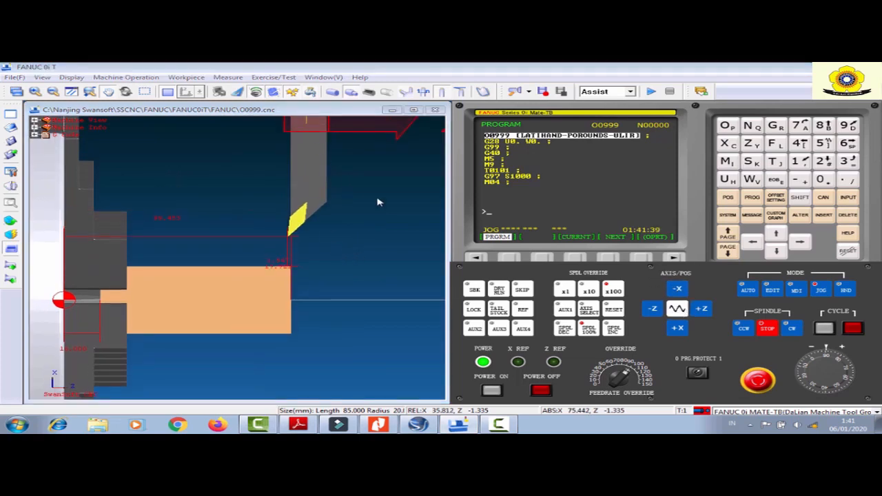
{"action": "left_click_drag", "start_coordinate": [374, 205], "coordinate": [350, 213]}
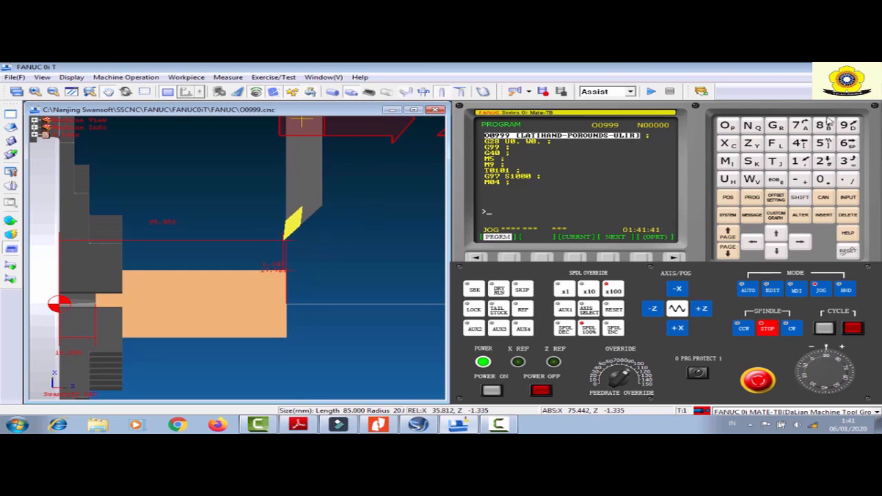
Show the relative position display and start the spindle counter-clockwise.
{"action": "left_click", "coordinate": [727, 198]}
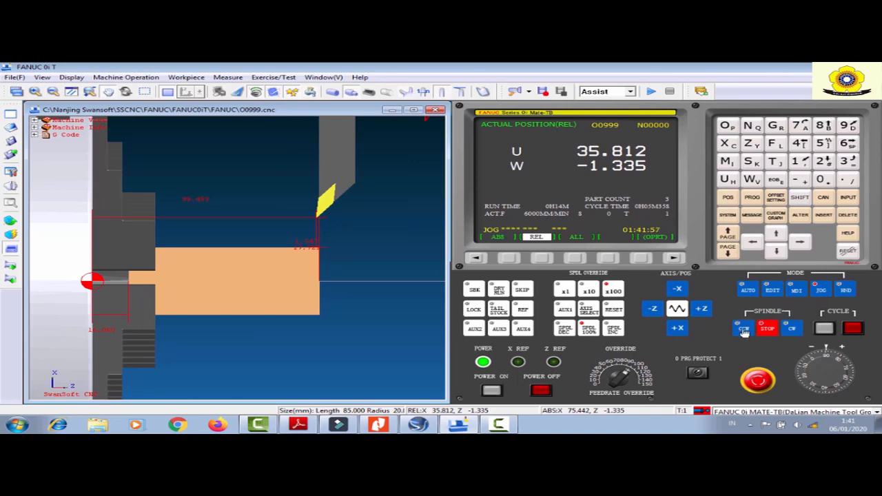
{"action": "left_click", "coordinate": [792, 329]}
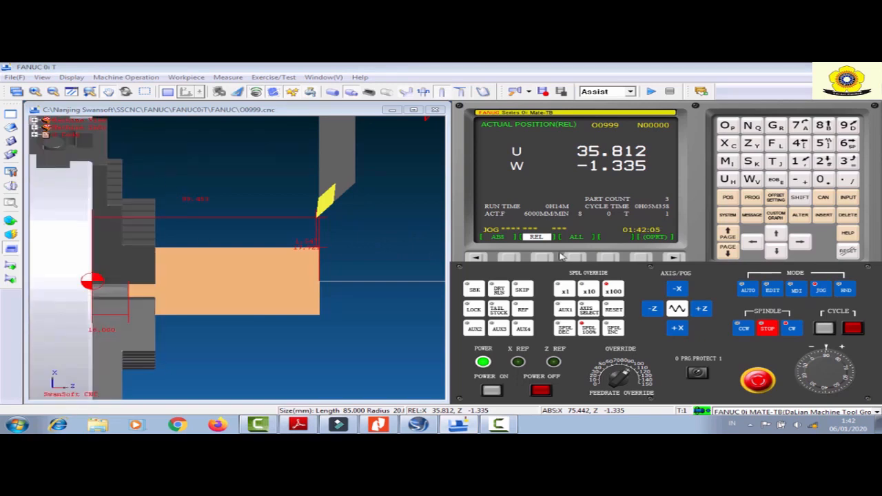
{"action": "left_click", "coordinate": [745, 333]}
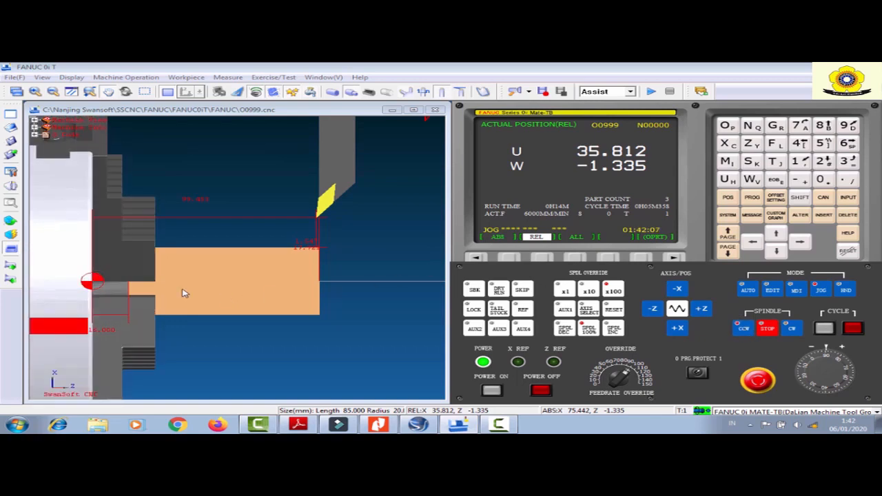
Jog the tool along -X to about U 8.2 and bring it to about U 2.4 with the handwheel in HND mode.
{"action": "left_click", "coordinate": [678, 290]}
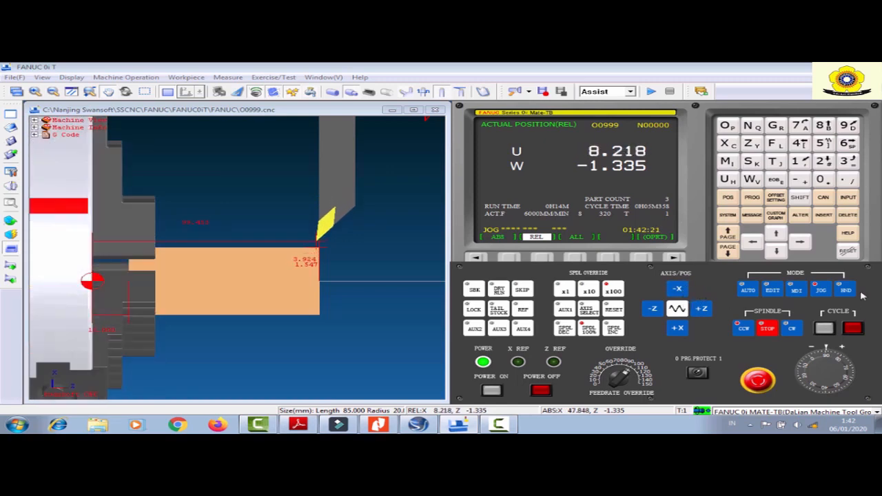
{"action": "left_click", "coordinate": [848, 290]}
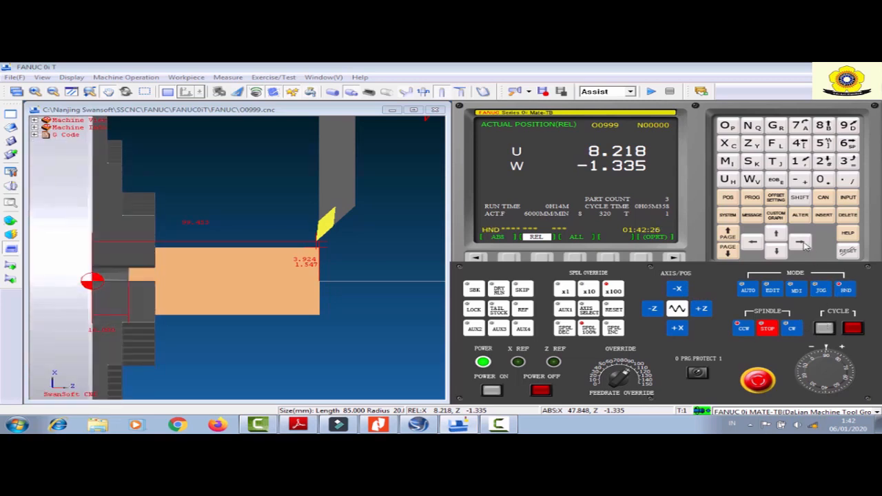
{"action": "left_click", "coordinate": [832, 365]}
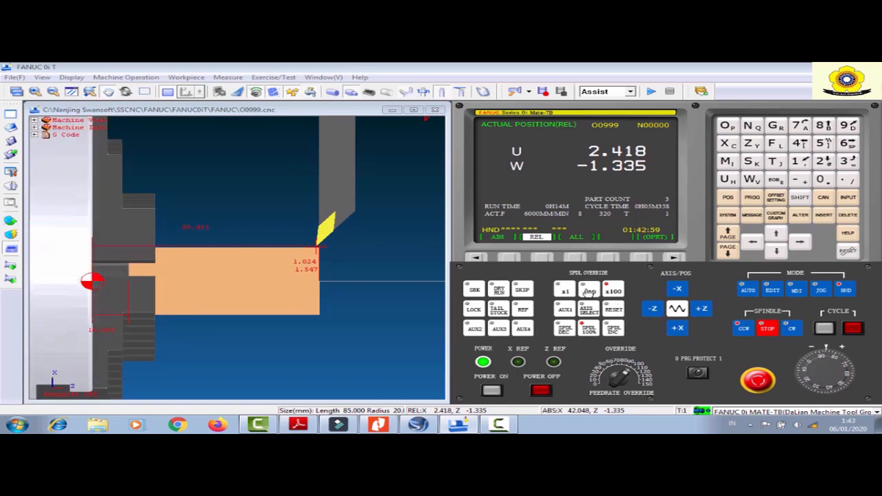
Feed the tool along -X in x10 and x100 handle increments to about U 1.16.
{"action": "left_click", "coordinate": [589, 291]}
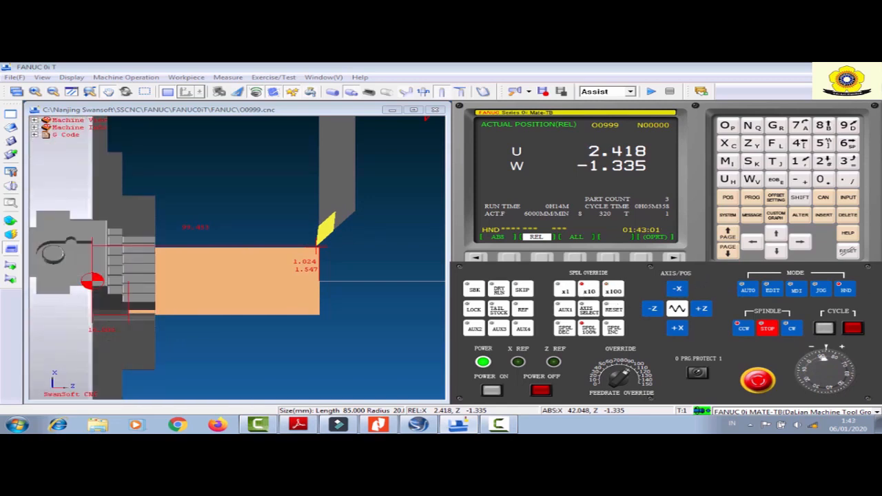
{"action": "left_click", "coordinate": [680, 288]}
{"action": "left_click", "coordinate": [680, 289]}
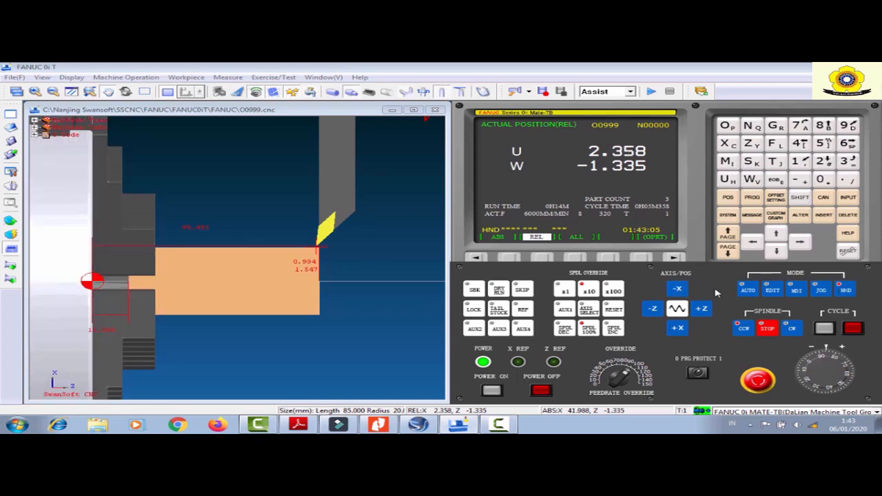
{"action": "left_click", "coordinate": [677, 289]}
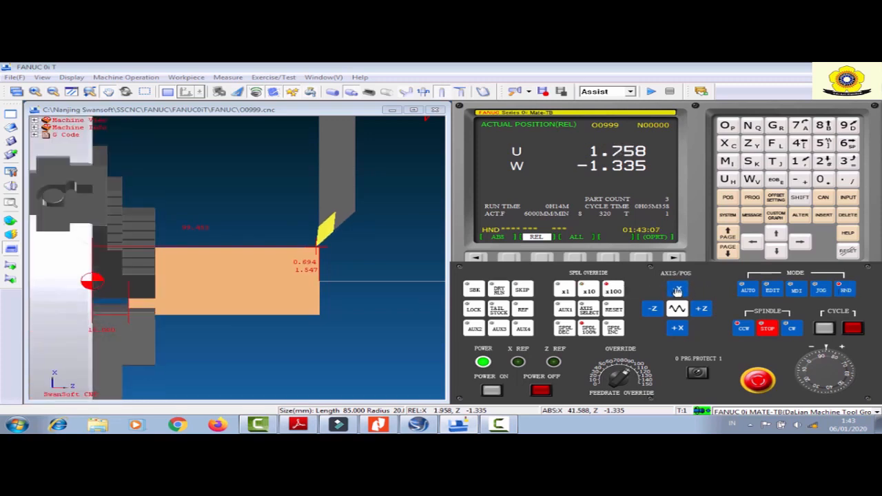
{"action": "left_click", "coordinate": [676, 290]}
{"action": "left_click", "coordinate": [677, 289]}
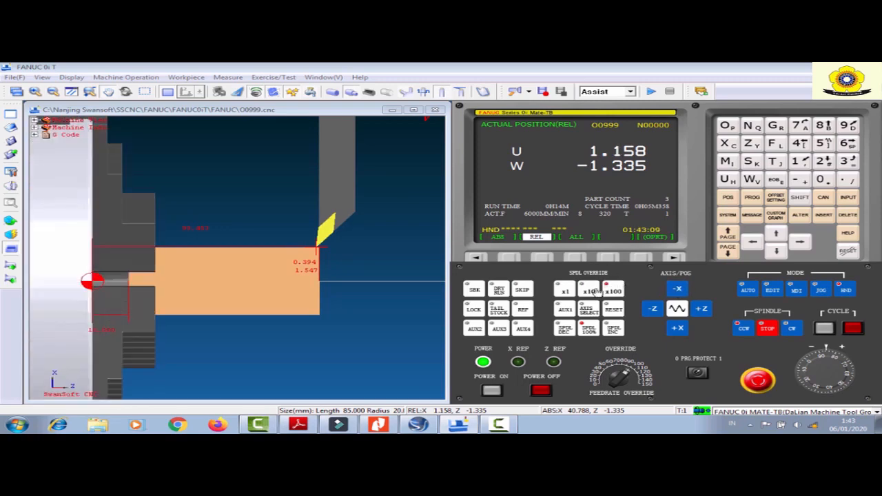
Feed the tool along -X in x10 increments to about U 0.32 so its tip touches the workpiece's outer diameter.
{"action": "left_click", "coordinate": [292, 256]}
{"action": "scroll", "coordinate": [292, 257], "scroll_direction": "up", "scroll_amount": 5}
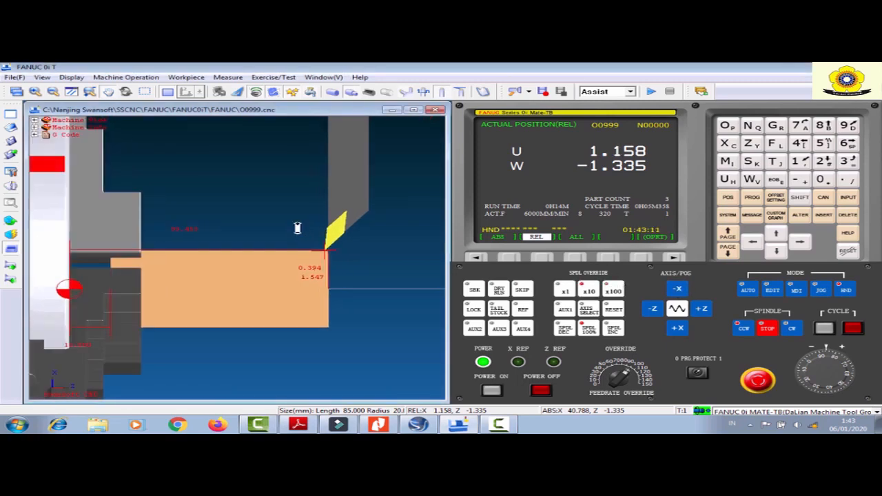
{"action": "left_click_drag", "start_coordinate": [456, 245], "coordinate": [456, 241]}
{"action": "left_click", "coordinate": [676, 289]}
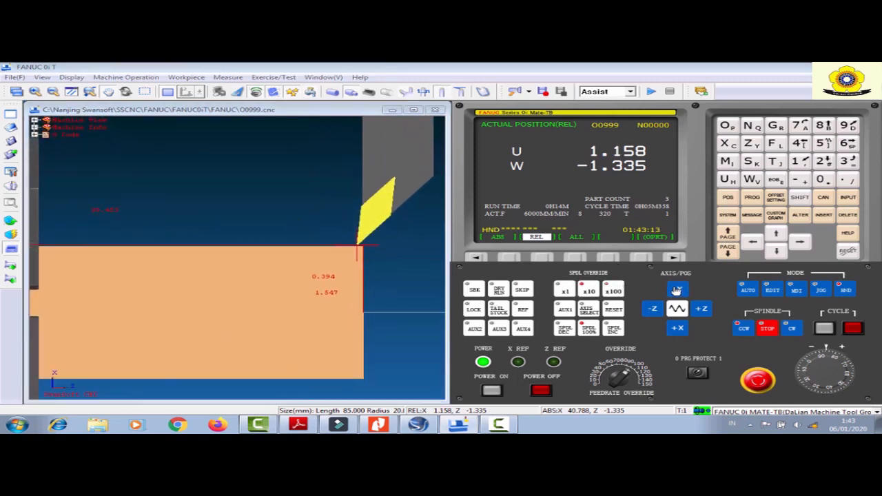
{"action": "left_click", "coordinate": [675, 290]}
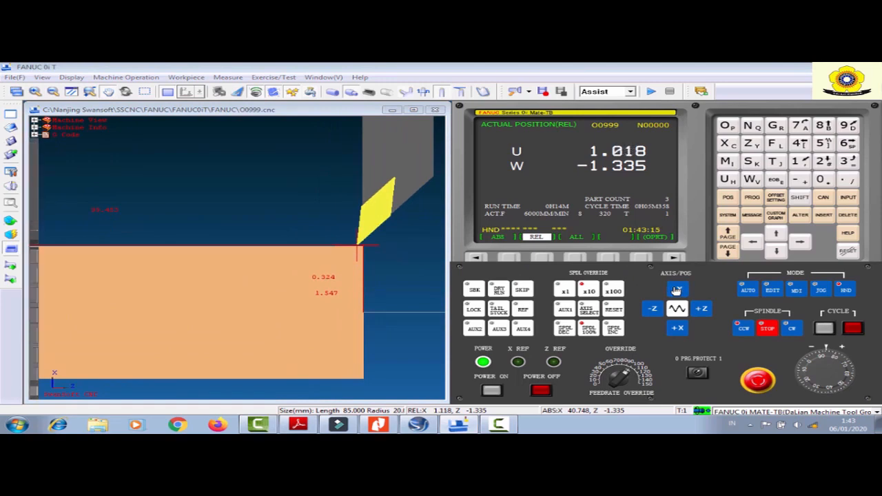
{"action": "left_click", "coordinate": [675, 290]}
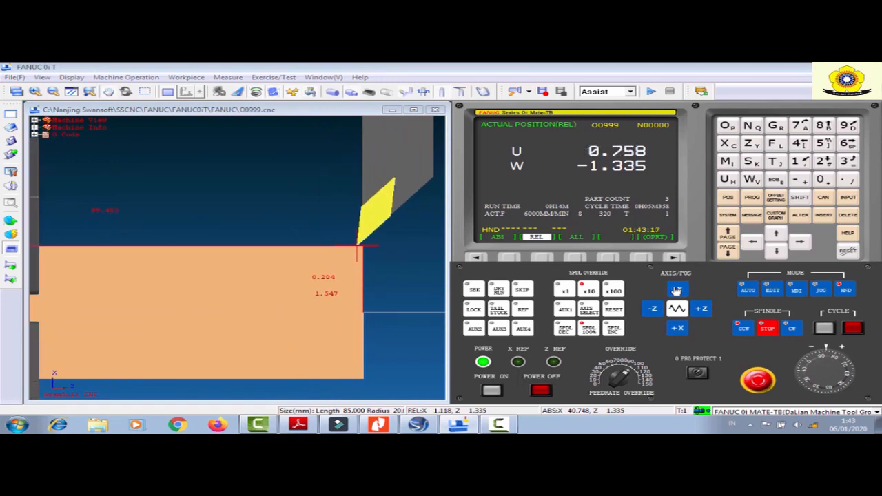
{"action": "left_click", "coordinate": [676, 290]}
{"action": "left_click", "coordinate": [675, 290]}
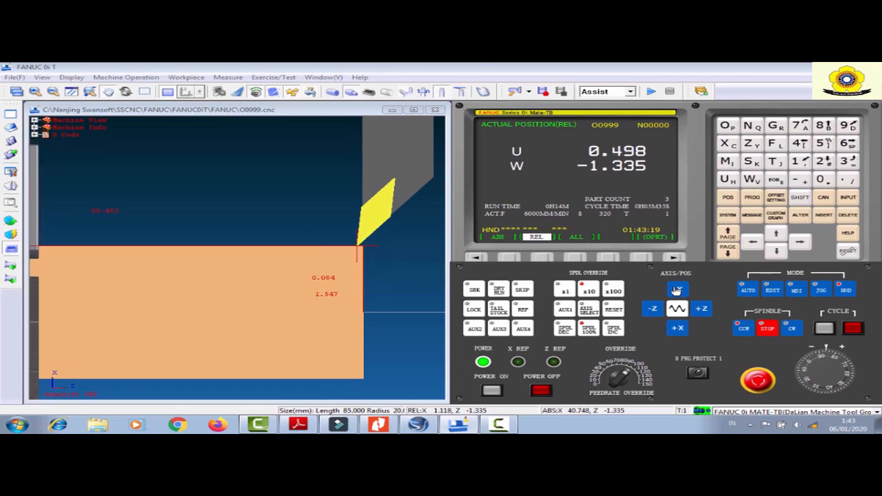
{"action": "left_click", "coordinate": [675, 290]}
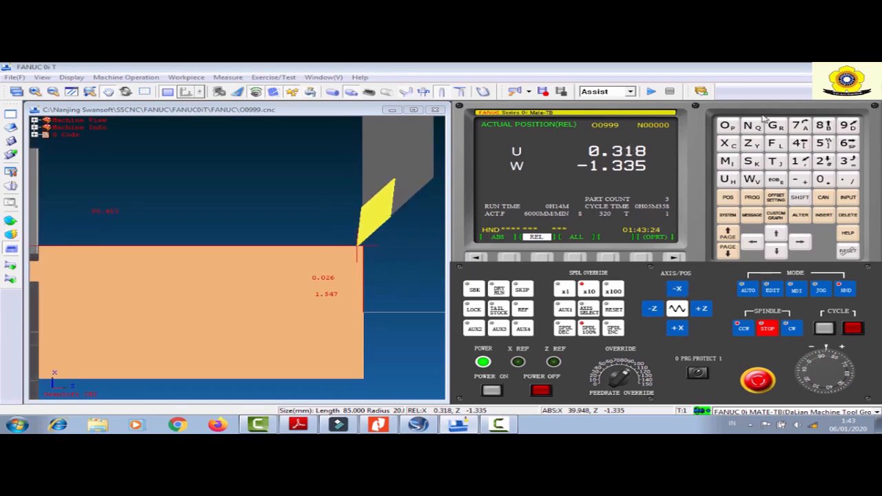
Zero the relative U coordinate at the touch-off position on the workpiece's outer diameter.
{"action": "left_click", "coordinate": [728, 180]}
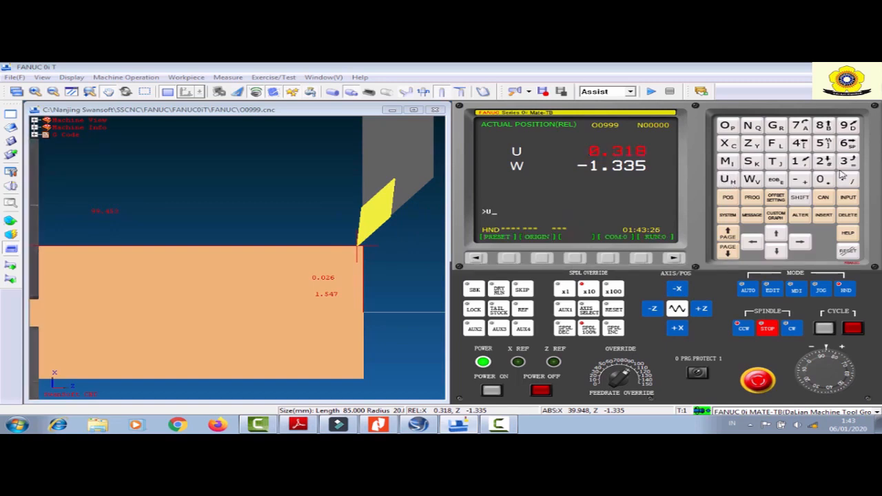
{"action": "left_click", "coordinate": [819, 179]}
{"action": "left_click", "coordinate": [545, 258]}
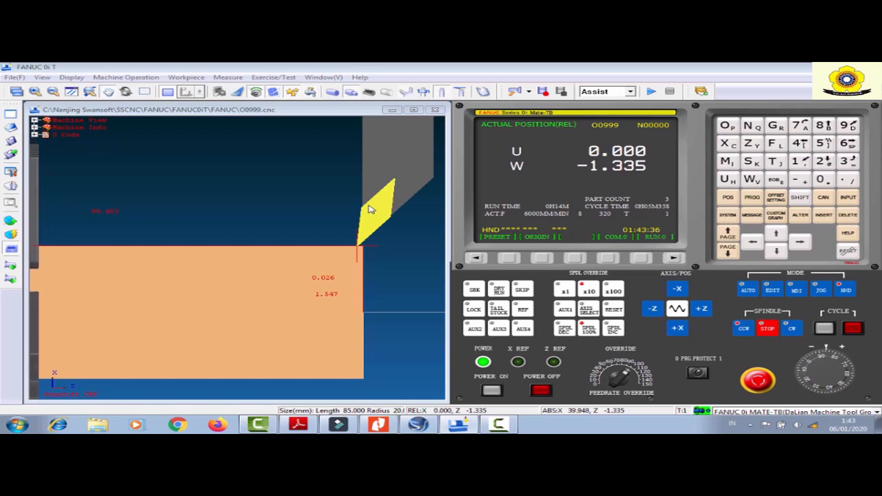
Retract the tool along +Z in JOG mode to about W 6.4, clear of the workpiece's end face.
{"action": "left_click", "coordinate": [822, 290]}
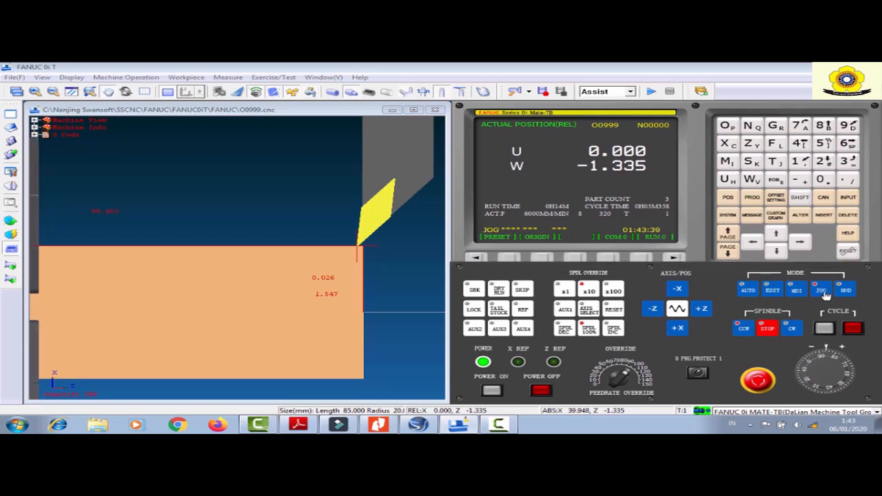
{"action": "left_click", "coordinate": [698, 311]}
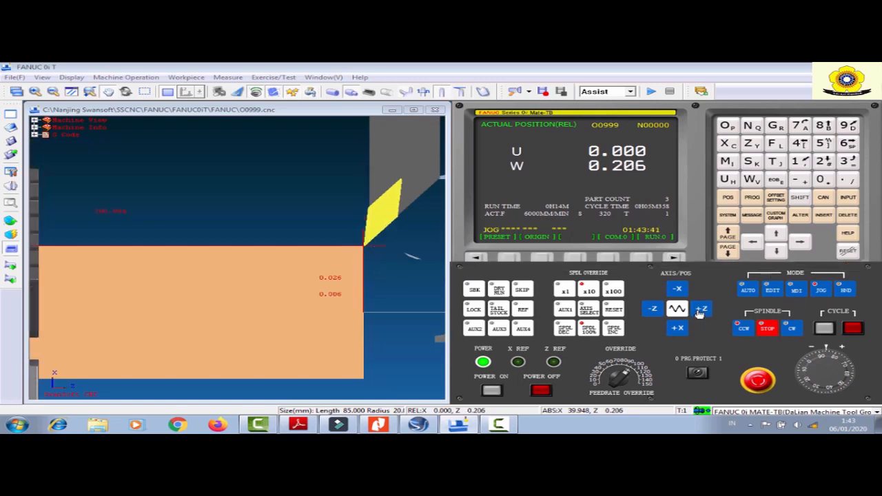
{"action": "left_click", "coordinate": [698, 311]}
{"action": "left_click", "coordinate": [698, 310]}
{"action": "left_click", "coordinate": [698, 310]}
{"action": "left_click", "coordinate": [698, 311]}
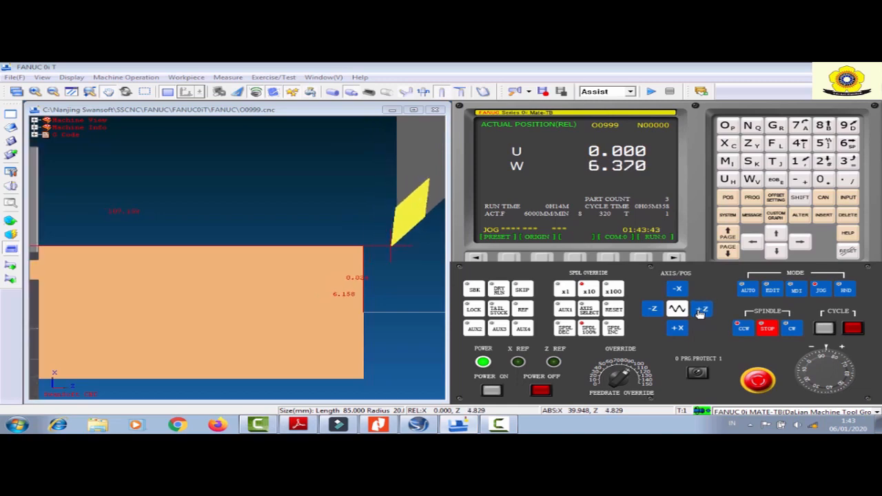
Retract along +Z to about W 7.9 and feed the tool along -X in x10 handle increments to U -0.200.
{"action": "left_click", "coordinate": [698, 311]}
{"action": "left_click", "coordinate": [845, 291]}
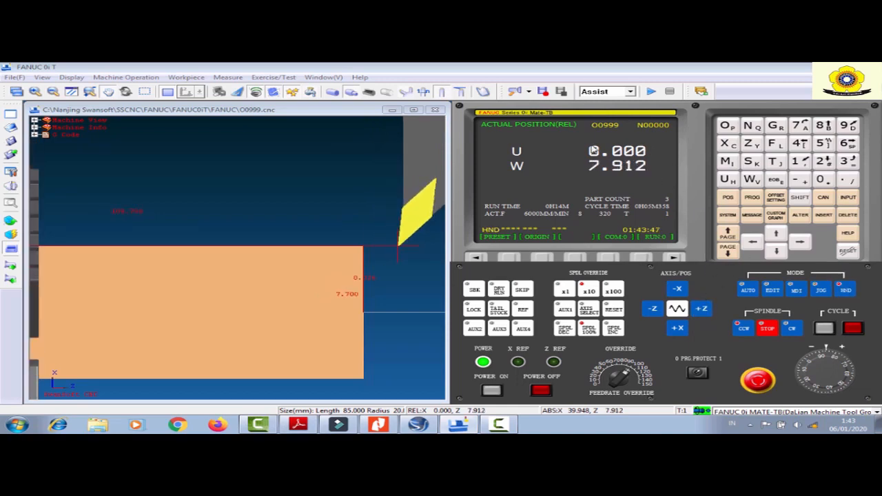
{"action": "left_click", "coordinate": [679, 290]}
{"action": "left_click", "coordinate": [680, 289]}
{"action": "left_click", "coordinate": [680, 290]}
{"action": "left_click", "coordinate": [680, 290]}
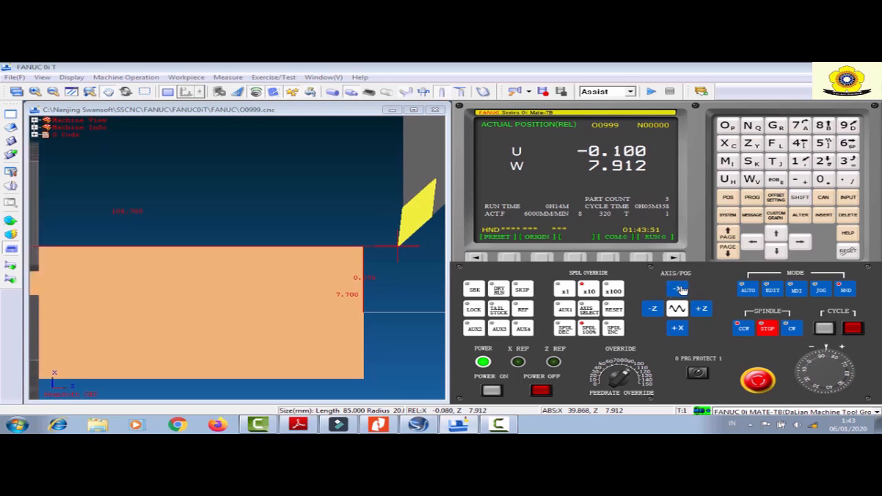
{"action": "left_click", "coordinate": [680, 290]}
{"action": "left_click", "coordinate": [680, 290]}
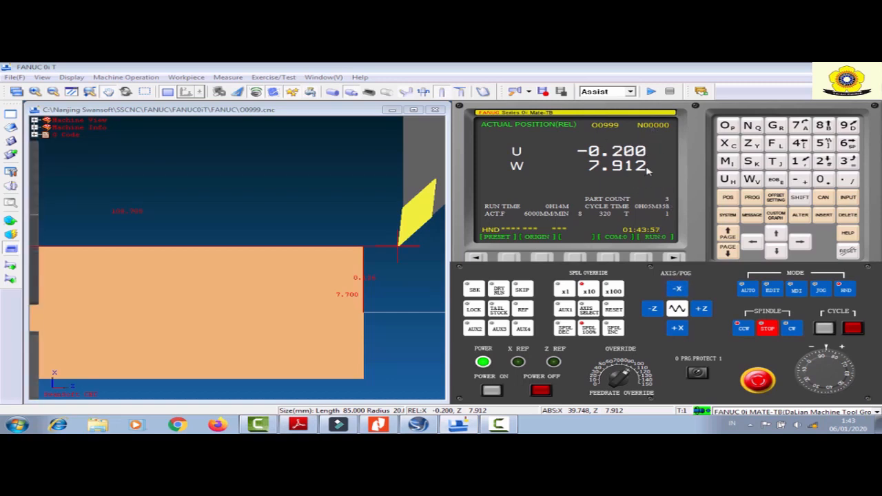
Skim the workpiece's outer diameter along -Z in JOG mode, retract along +Z to about W 8.4 and stop the spindle.
{"action": "left_click", "coordinate": [821, 290]}
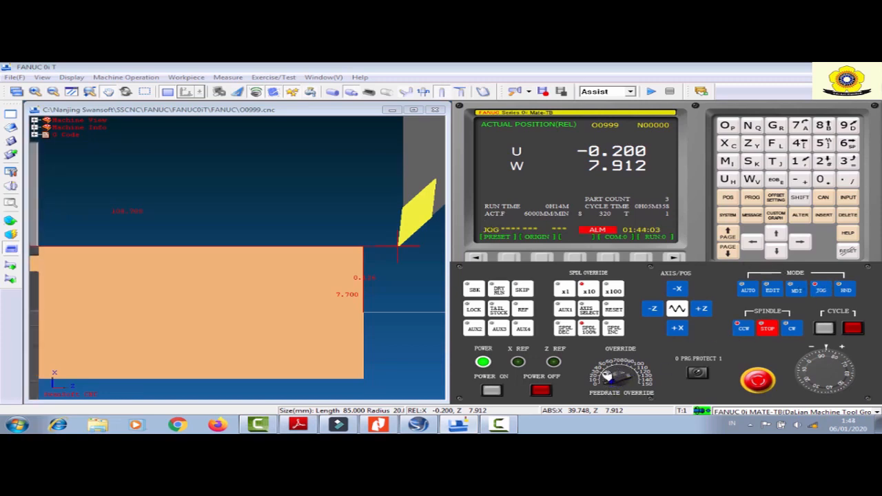
{"action": "left_click", "coordinate": [653, 310]}
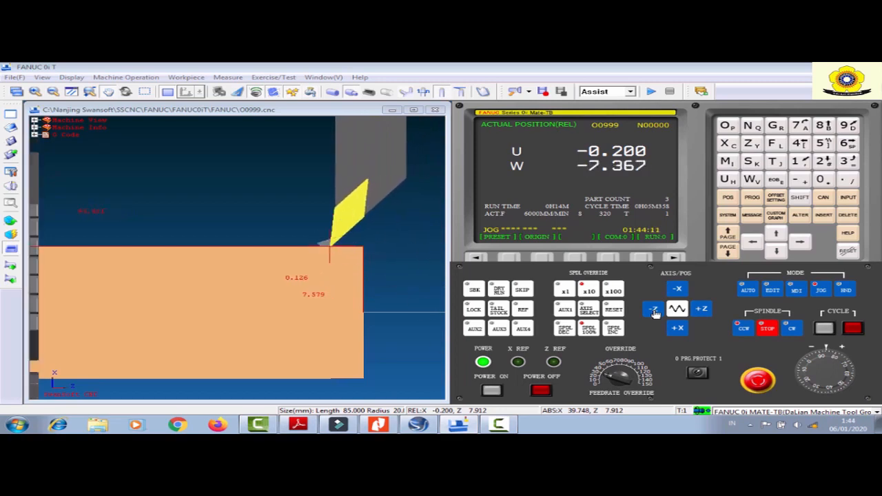
{"action": "left_click", "coordinate": [702, 310]}
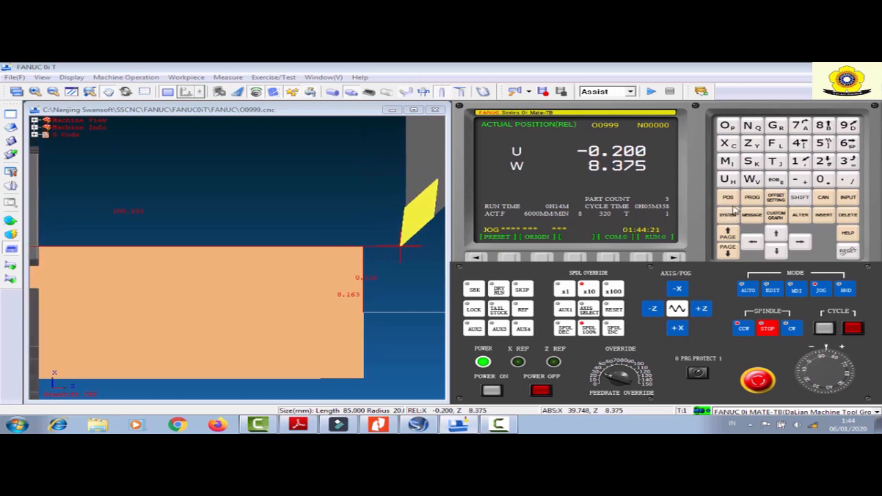
{"action": "left_click", "coordinate": [767, 329]}
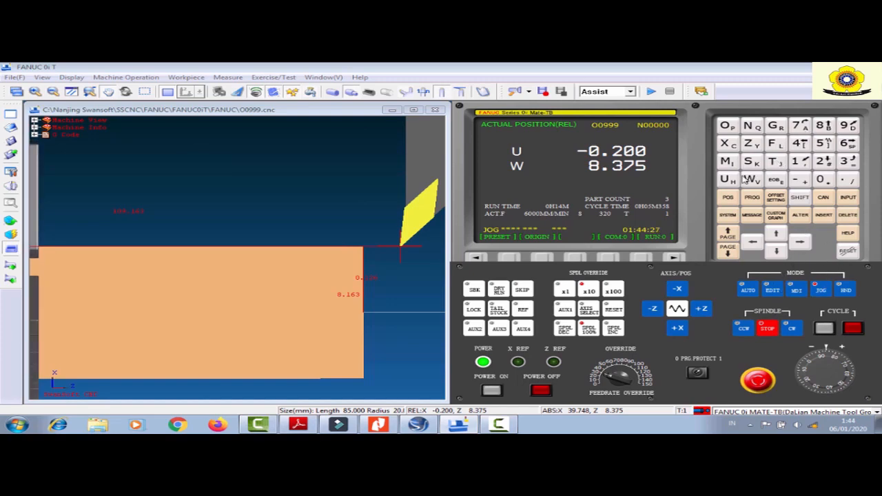
Zero the relative U coordinate at the skimmed outer diameter.
{"action": "left_click", "coordinate": [726, 180]}
{"action": "left_click", "coordinate": [821, 179]}
{"action": "left_click", "coordinate": [542, 258]}
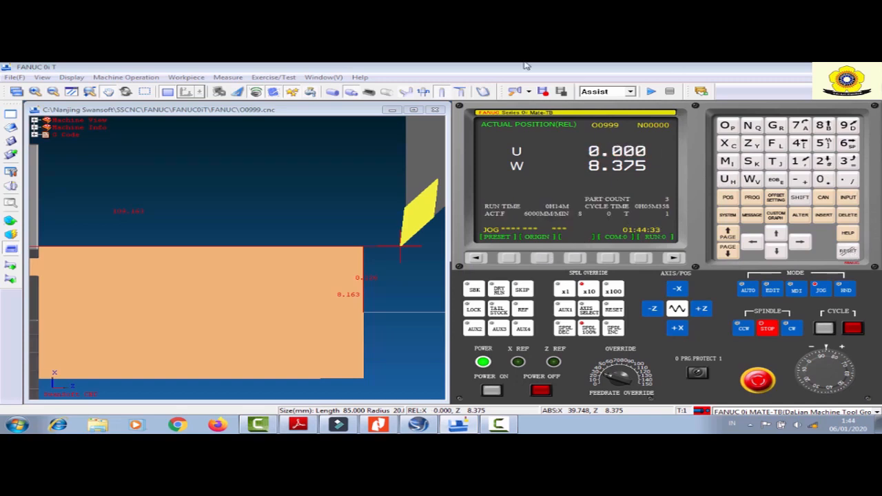
Measure the skimmed workpiece's diameter at the end-face corner with Feature Point and exit measuring.
{"action": "left_click", "coordinate": [230, 79]}
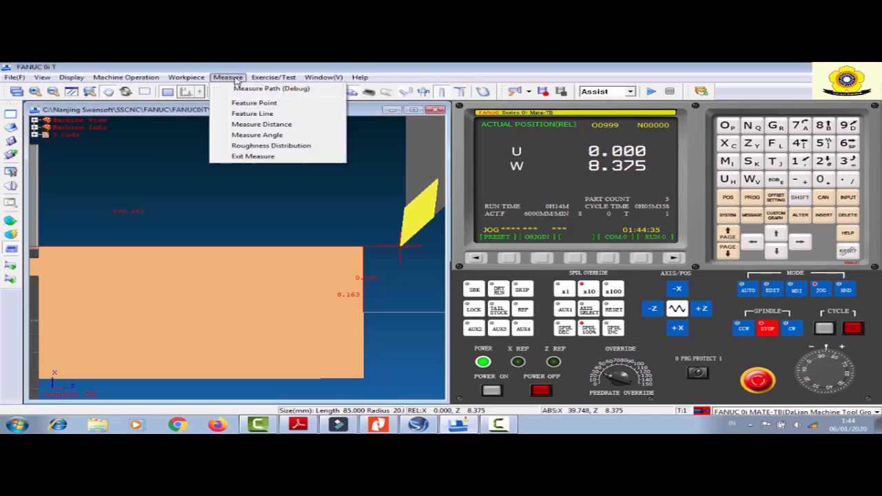
{"action": "left_click", "coordinate": [252, 103]}
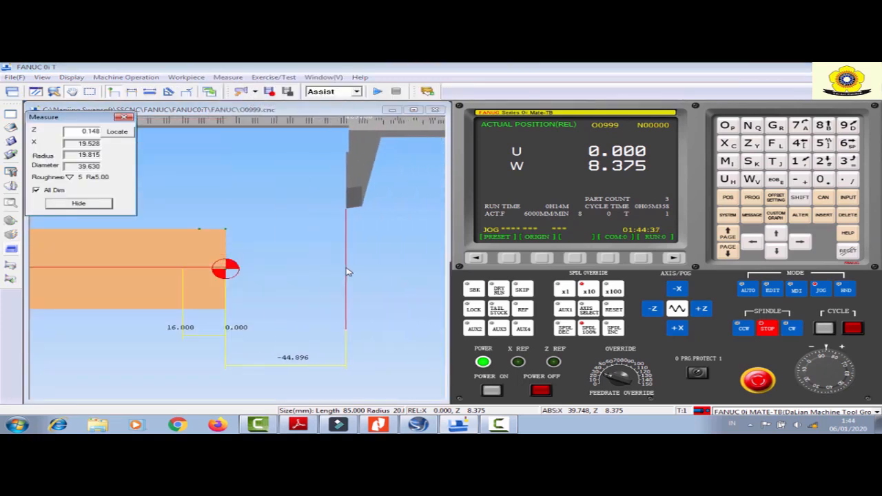
{"action": "middle_click_drag", "start_coordinate": [189, 261], "coordinate": [331, 259]}
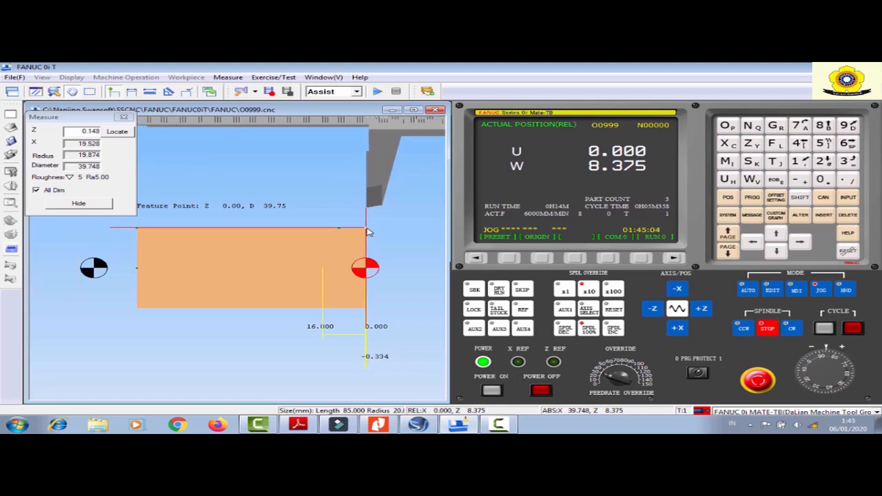
{"action": "left_click", "coordinate": [227, 78]}
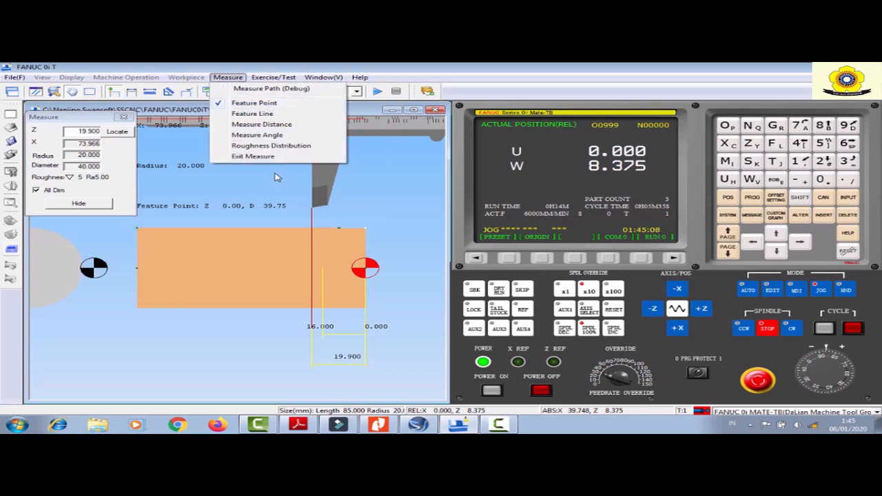
{"action": "left_click", "coordinate": [252, 156]}
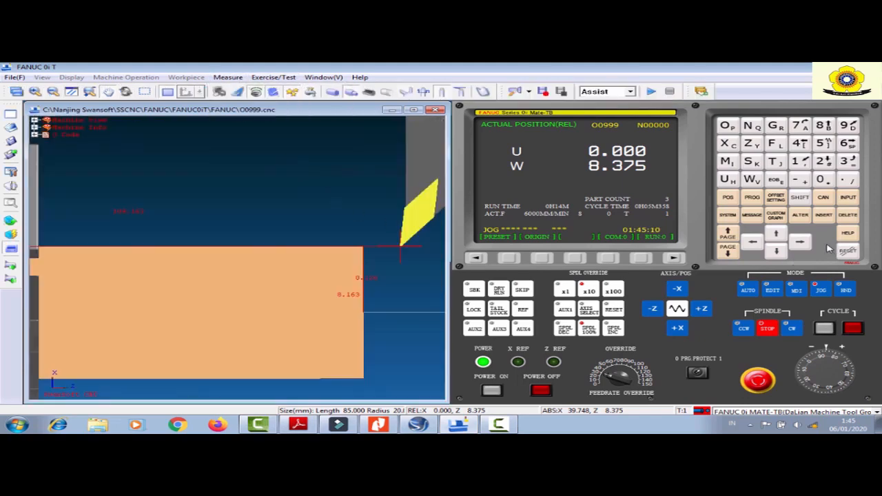
In MDI mode, open the work coordinate settings and set the G54 X offset to 0.
{"action": "left_click", "coordinate": [796, 290]}
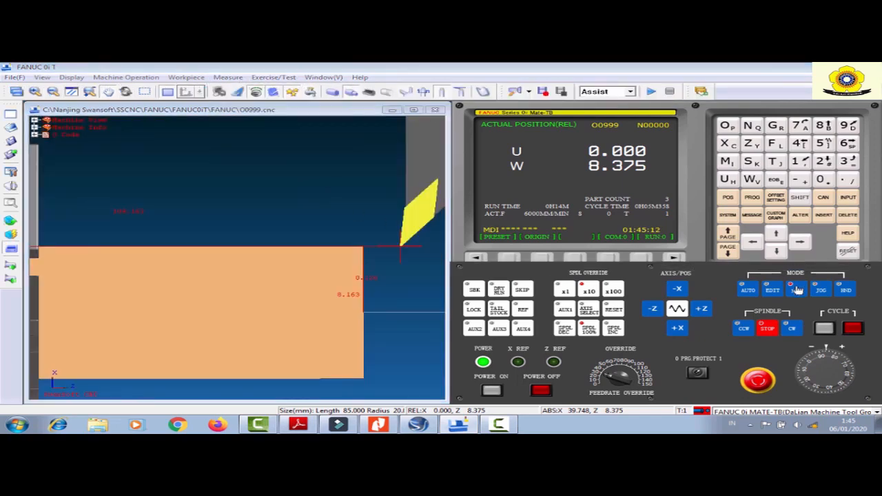
{"action": "left_click", "coordinate": [775, 197]}
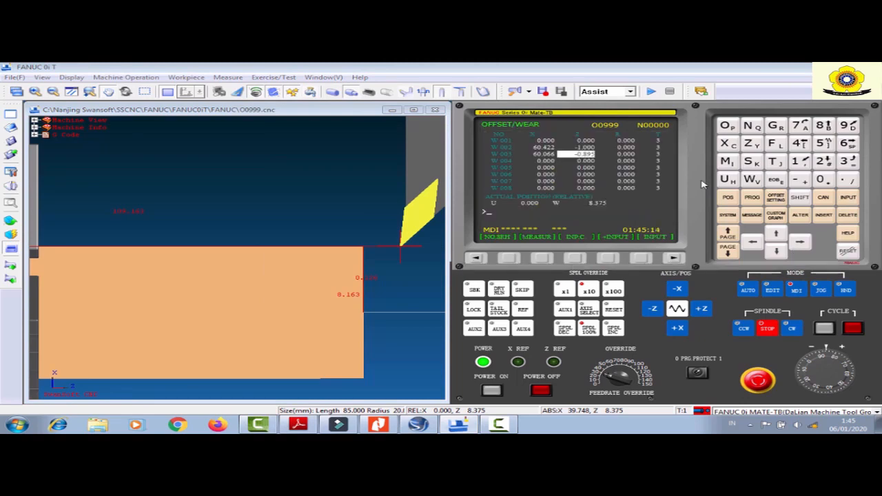
{"action": "left_click", "coordinate": [673, 259]}
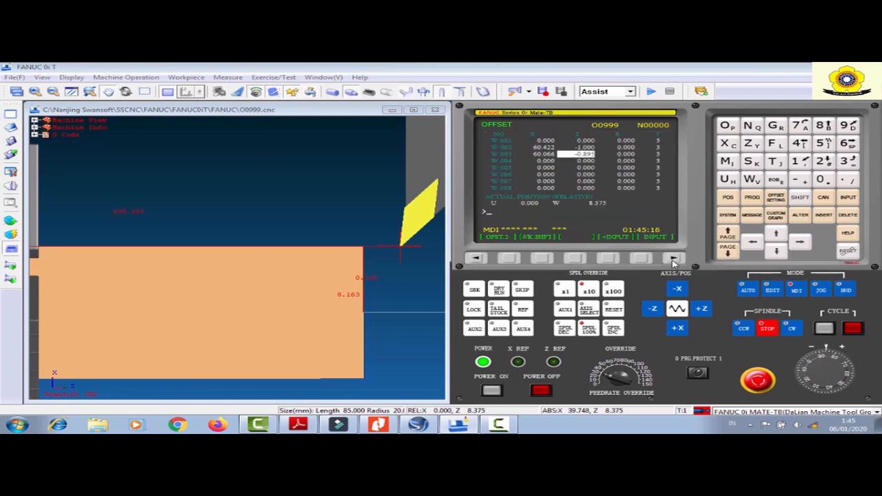
{"action": "left_click", "coordinate": [673, 259]}
{"action": "left_click", "coordinate": [673, 259]}
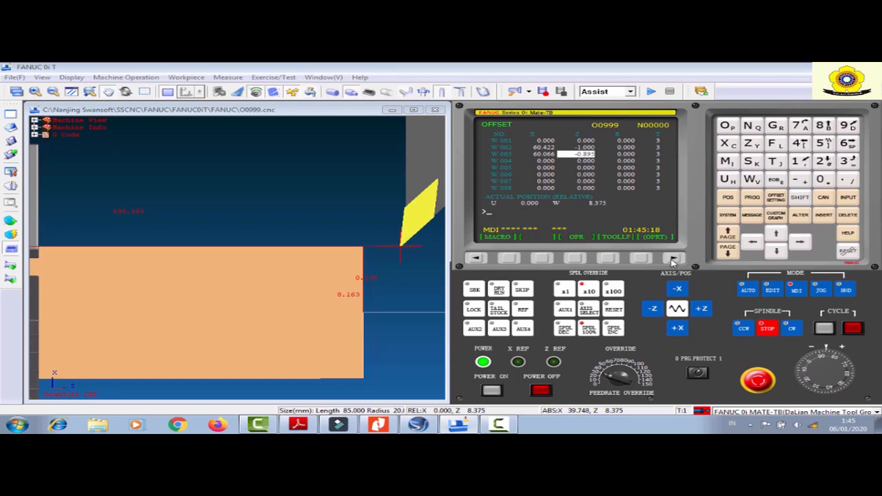
{"action": "left_click", "coordinate": [475, 258]}
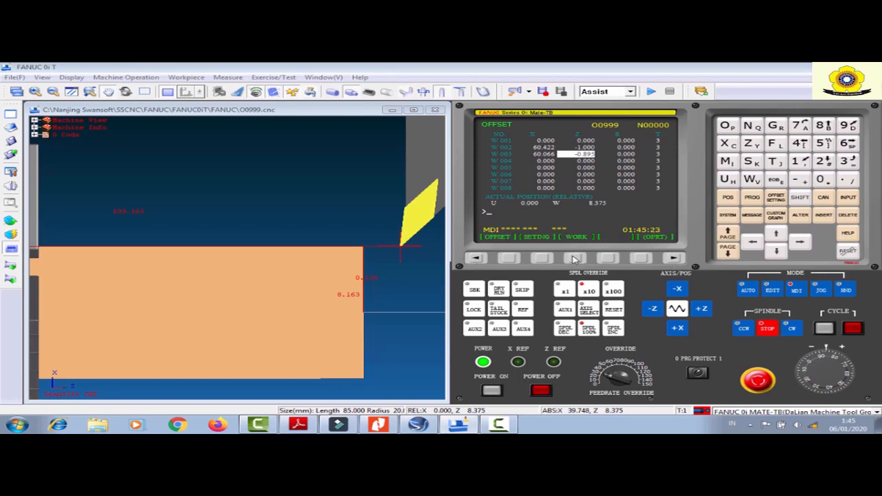
{"action": "left_click", "coordinate": [575, 259]}
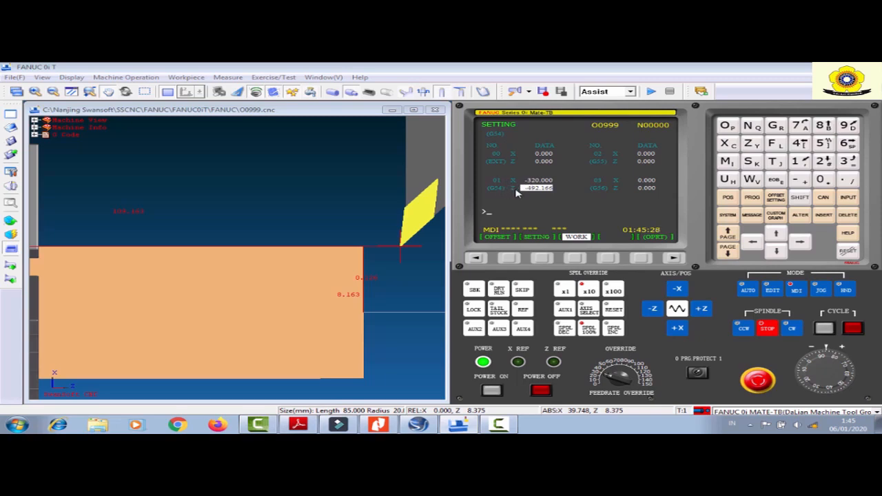
{"action": "left_click", "coordinate": [776, 233]}
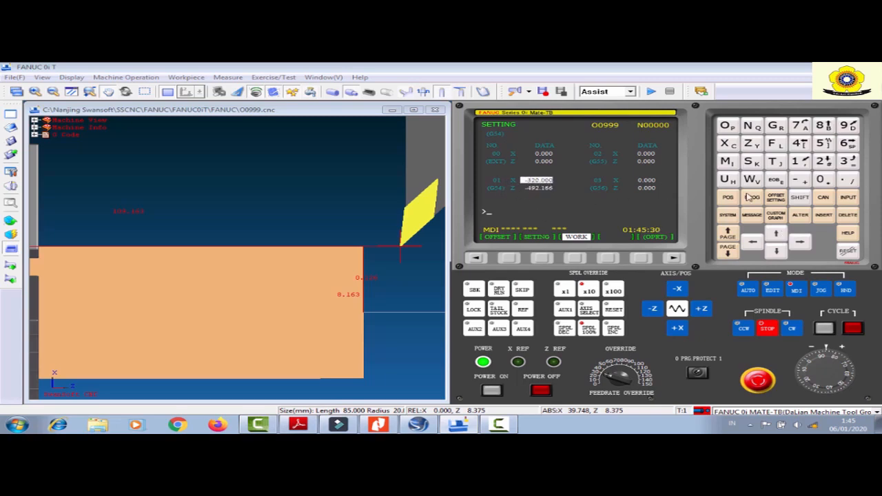
{"action": "left_click", "coordinate": [823, 181]}
{"action": "left_click", "coordinate": [847, 198]}
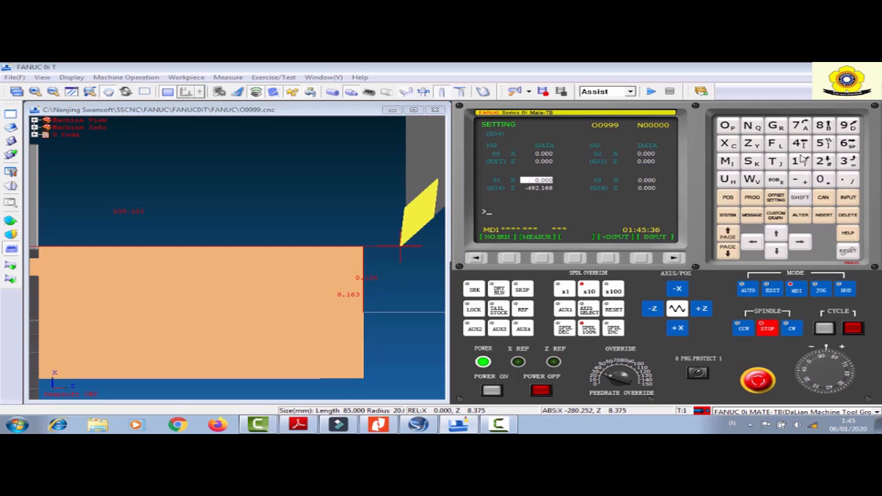
Calculate the G54 X offset by measuring with X39.748 as the skimmed diameter.
{"action": "left_click", "coordinate": [727, 146]}
{"action": "left_click", "coordinate": [847, 160]}
{"action": "left_click", "coordinate": [849, 125]}
{"action": "left_click", "coordinate": [848, 180]}
{"action": "left_click", "coordinate": [799, 124]}
{"action": "left_click", "coordinate": [799, 142]}
{"action": "left_click", "coordinate": [824, 125]}
{"action": "left_click", "coordinate": [541, 258]}
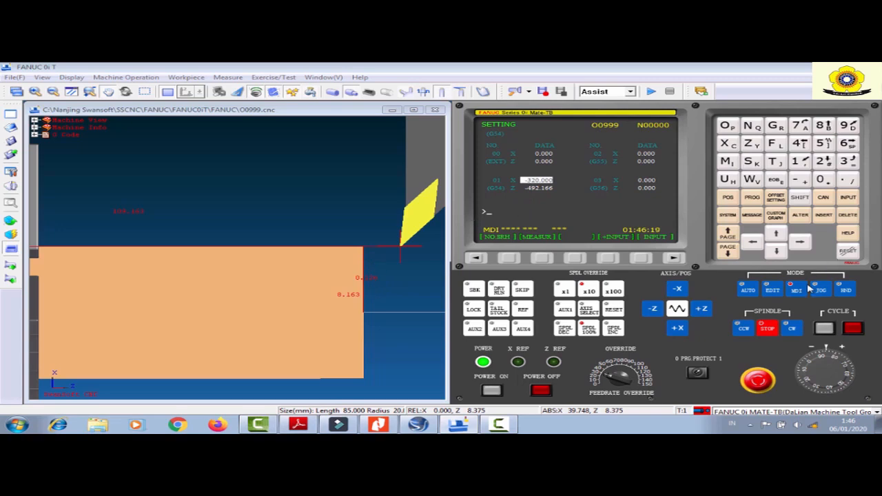
Jog the tool along -X to about U -9.34, start the spindle counterclockwise and approach the end face to about W 0.9.
{"action": "left_click", "coordinate": [820, 290]}
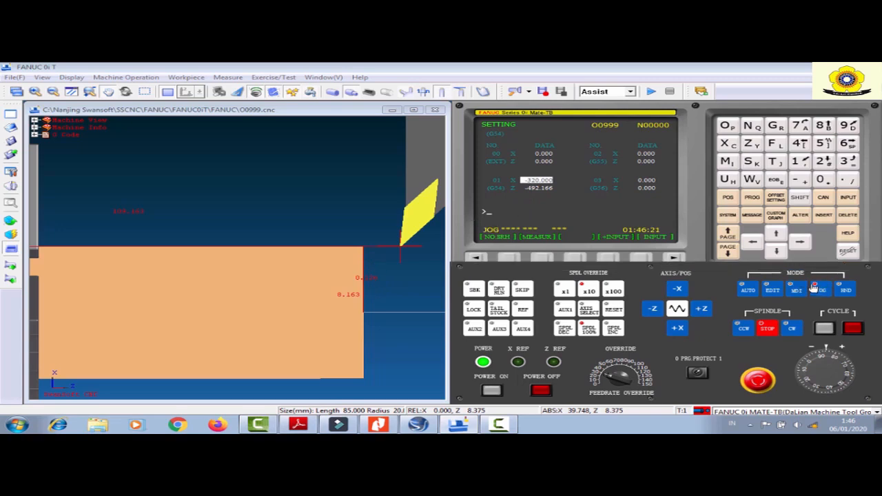
{"action": "left_click_drag", "start_coordinate": [678, 291], "coordinate": [681, 292]}
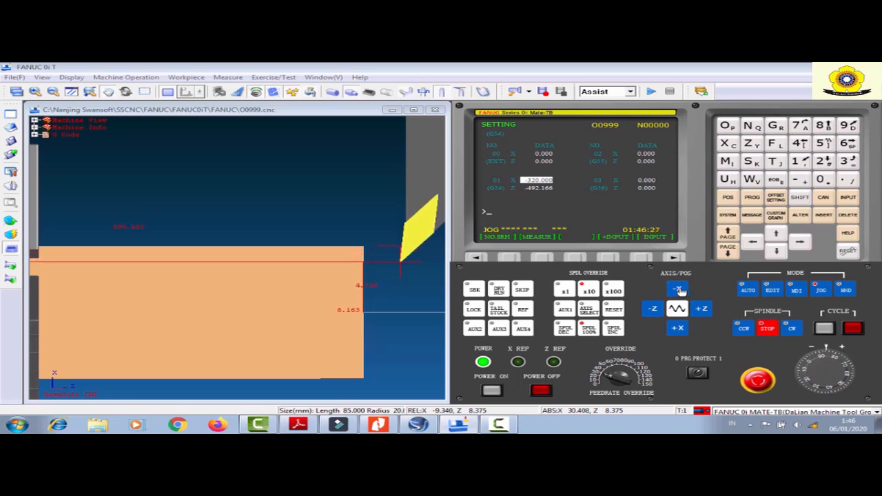
{"action": "left_click", "coordinate": [726, 198]}
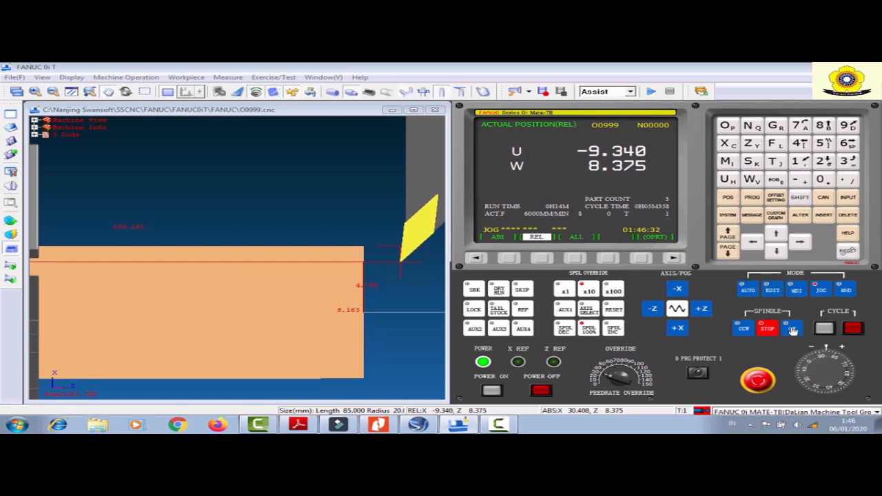
{"action": "left_click", "coordinate": [744, 330]}
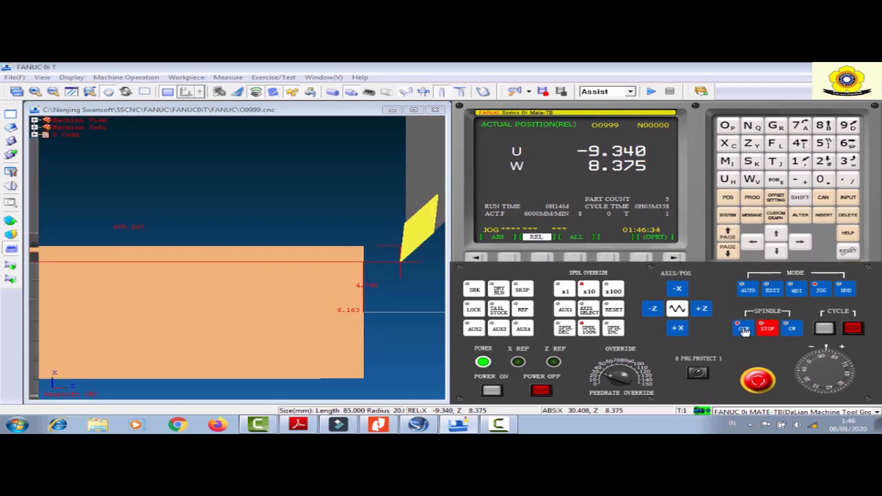
{"action": "left_click", "coordinate": [653, 310]}
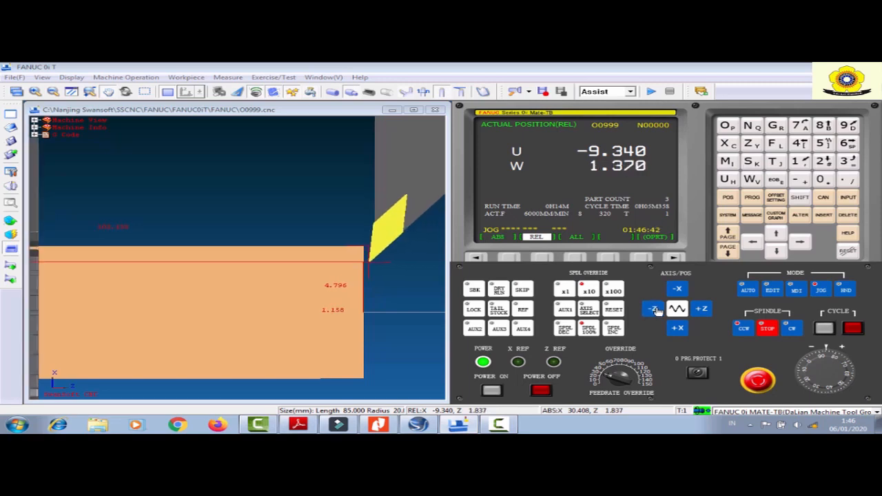
Feed the tool along -Z in x100 handle increments to about W 0.4, close to the workpiece's end face.
{"action": "left_click", "coordinate": [847, 290]}
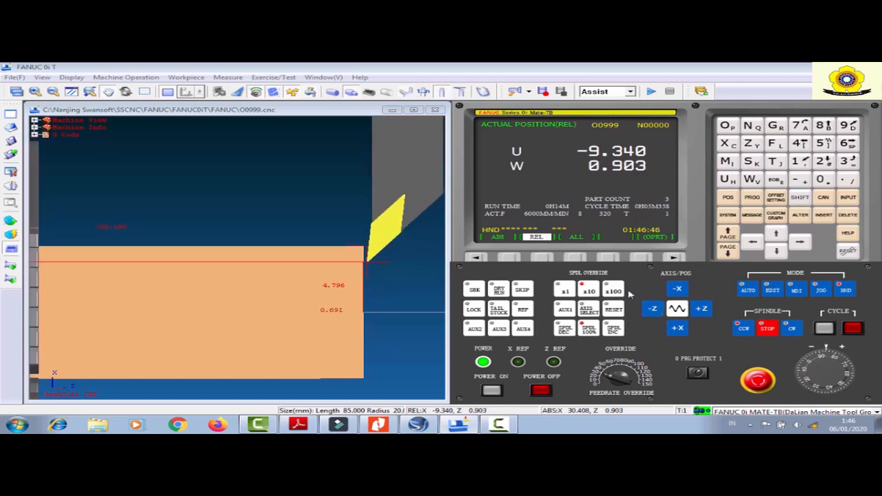
{"action": "left_click", "coordinate": [613, 291]}
{"action": "double_click", "coordinate": [655, 310]}
{"action": "left_click", "coordinate": [655, 309]}
{"action": "double_click", "coordinate": [654, 309]}
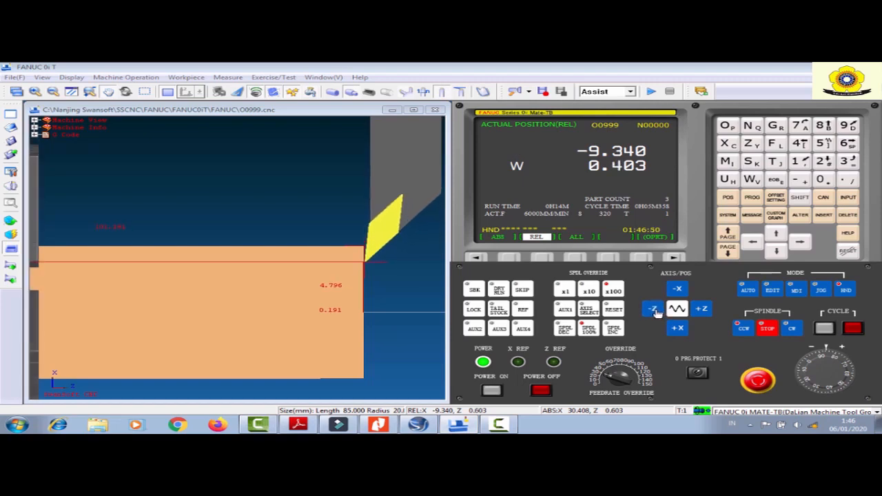
Feed along -Z in x10 increments to about W 0.19 to touch the end face, and zero the relative W coordinate there.
{"action": "left_click", "coordinate": [590, 291]}
{"action": "left_click", "coordinate": [648, 310]}
{"action": "double_click", "coordinate": [650, 310]}
{"action": "double_click", "coordinate": [651, 310]}
{"action": "left_click", "coordinate": [652, 310]}
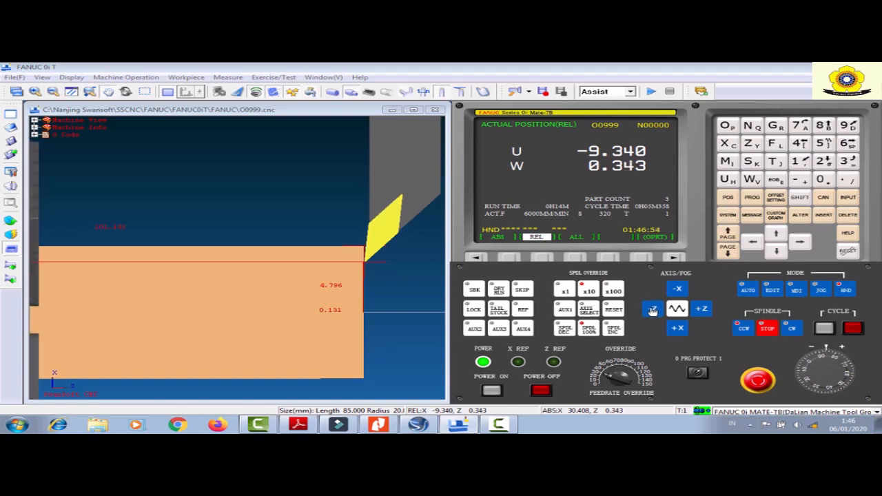
{"action": "left_click", "coordinate": [653, 311]}
{"action": "double_click", "coordinate": [652, 311]}
{"action": "double_click", "coordinate": [652, 310]}
{"action": "left_click", "coordinate": [652, 311]}
{"action": "double_click", "coordinate": [652, 311]}
{"action": "left_click", "coordinate": [652, 311]}
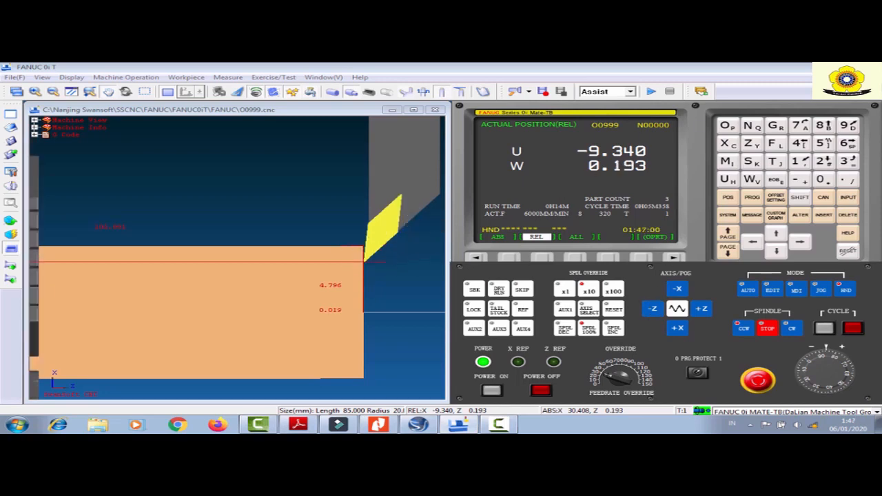
{"action": "left_click", "coordinate": [752, 181]}
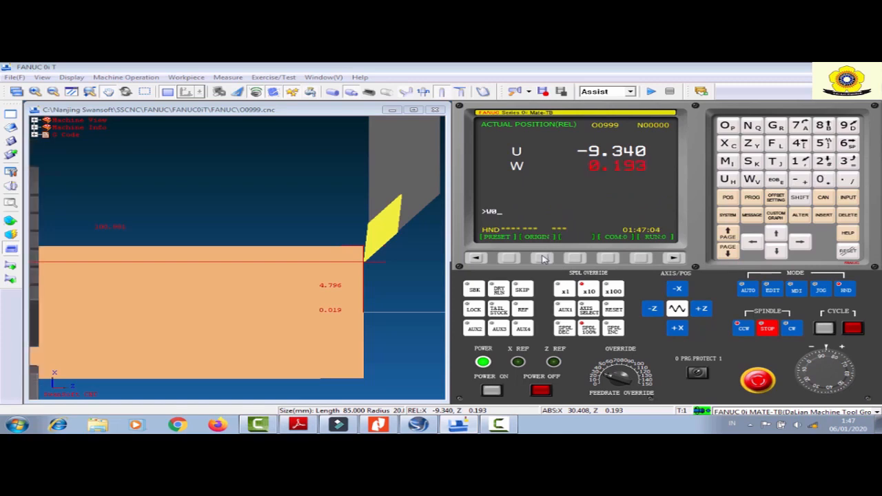
{"action": "left_click", "coordinate": [543, 256]}
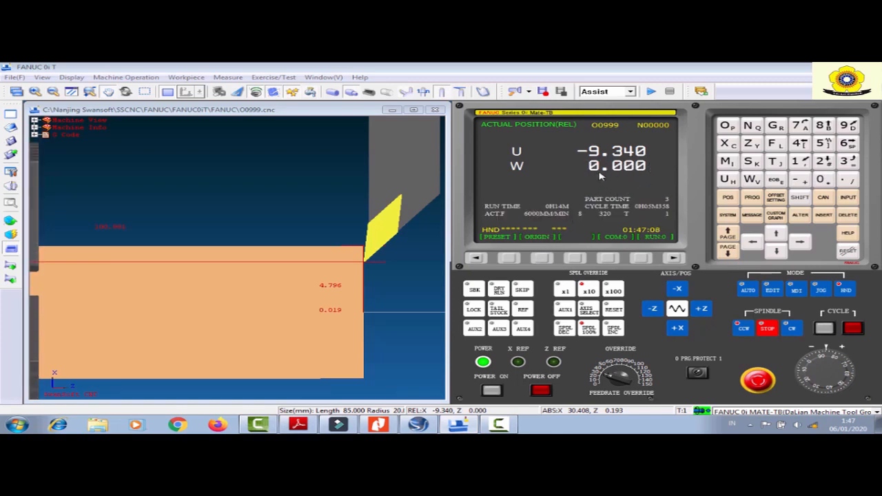
Retract the tool in X to about U 12.190, clear of the workpiece, and jog it in −Z to about W -0.938.
{"action": "left_click", "coordinate": [820, 290]}
{"action": "left_click", "coordinate": [679, 329]}
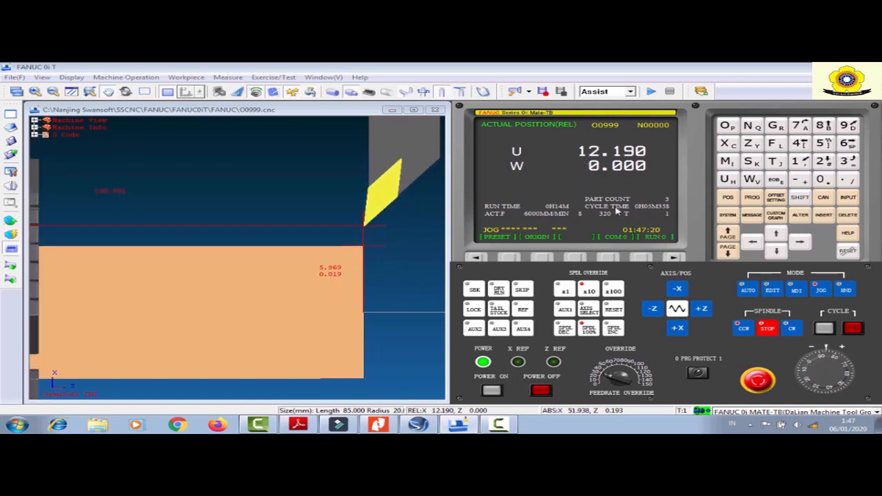
{"action": "left_click", "coordinate": [653, 308]}
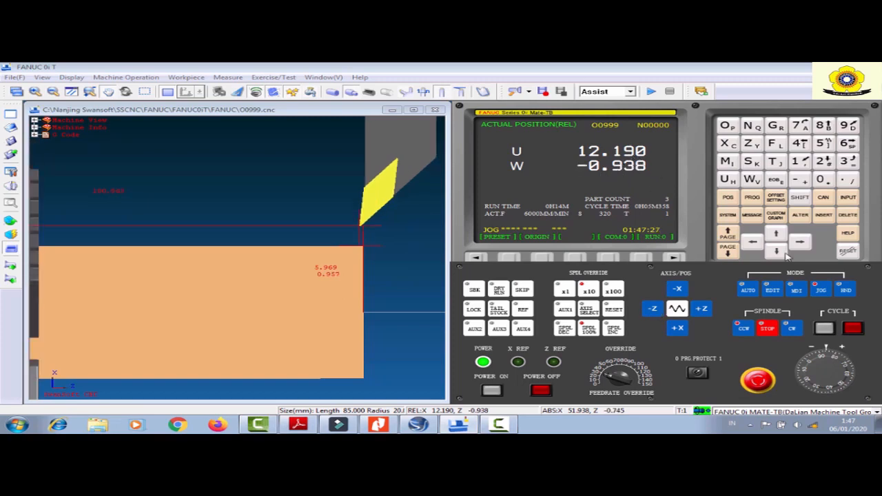
Move the tool back in +Z in x100 handle increments to W -0.238.
{"action": "left_click", "coordinate": [846, 289]}
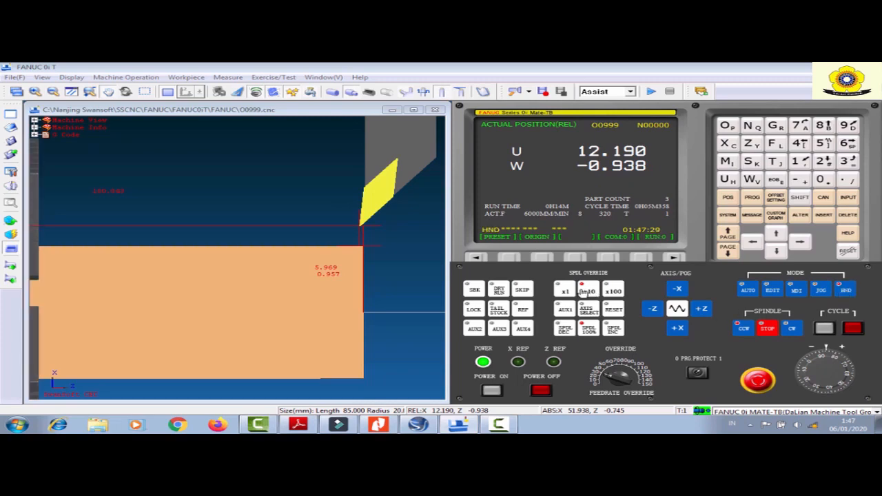
{"action": "left_click", "coordinate": [612, 290]}
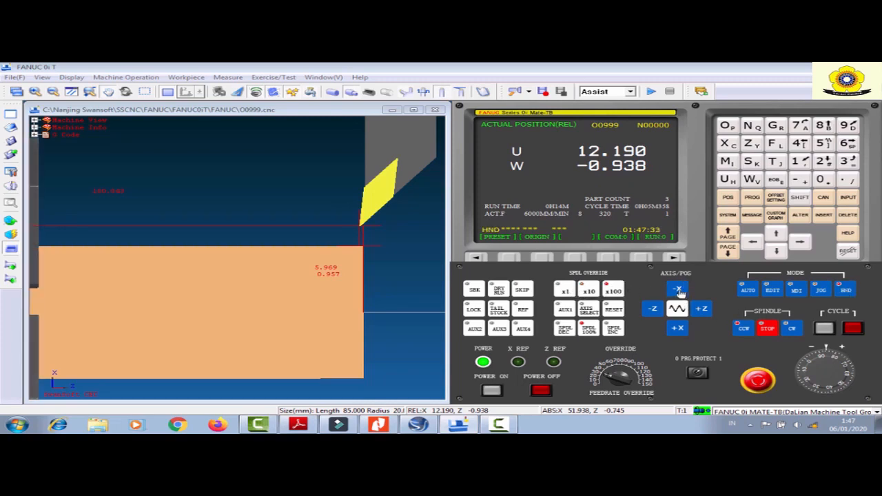
{"action": "left_click", "coordinate": [700, 310]}
{"action": "left_click", "coordinate": [700, 310]}
{"action": "left_click", "coordinate": [700, 310]}
{"action": "left_click", "coordinate": [701, 310]}
{"action": "left_click", "coordinate": [701, 310]}
{"action": "left_click", "coordinate": [701, 310]}
{"action": "left_click", "coordinate": [700, 310]}
Fine-position the tool in Z at W -0.200 using x10 and x1 handle increments.
{"action": "left_click", "coordinate": [589, 290]}
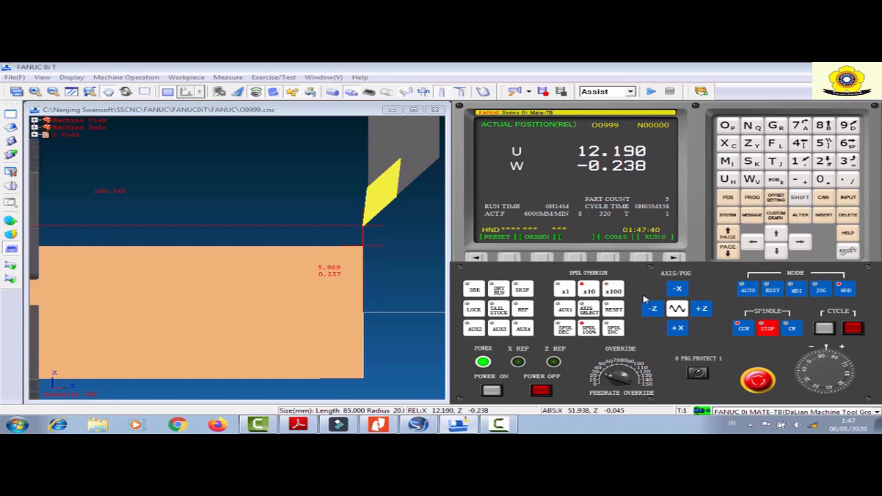
{"action": "left_click", "coordinate": [701, 310]}
{"action": "left_click", "coordinate": [701, 310]}
{"action": "left_click", "coordinate": [700, 310]}
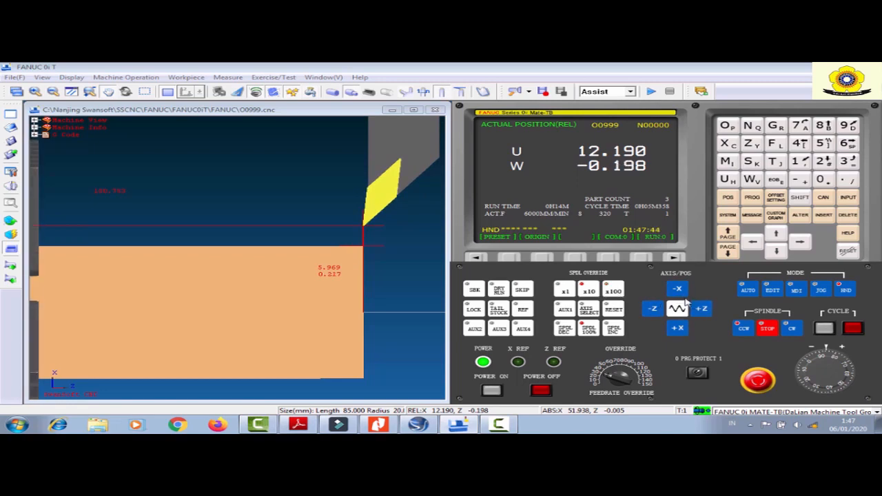
{"action": "left_click", "coordinate": [567, 291]}
{"action": "left_click", "coordinate": [701, 310]}
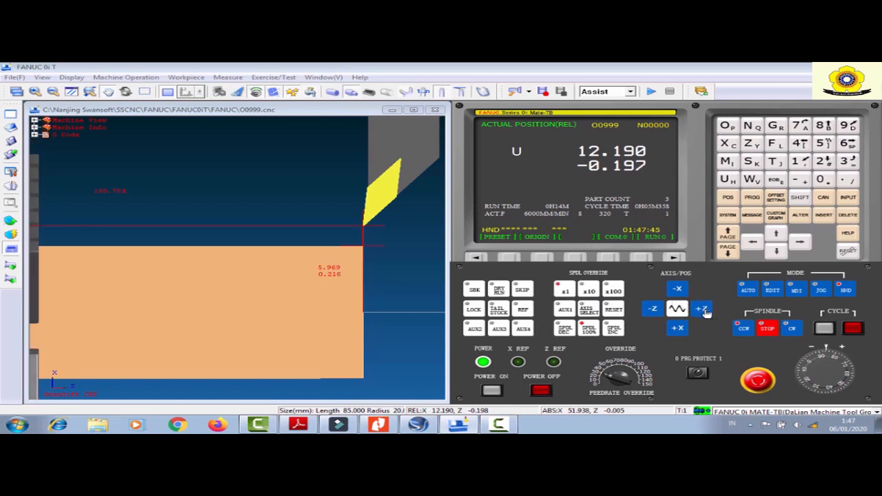
{"action": "left_click", "coordinate": [654, 310]}
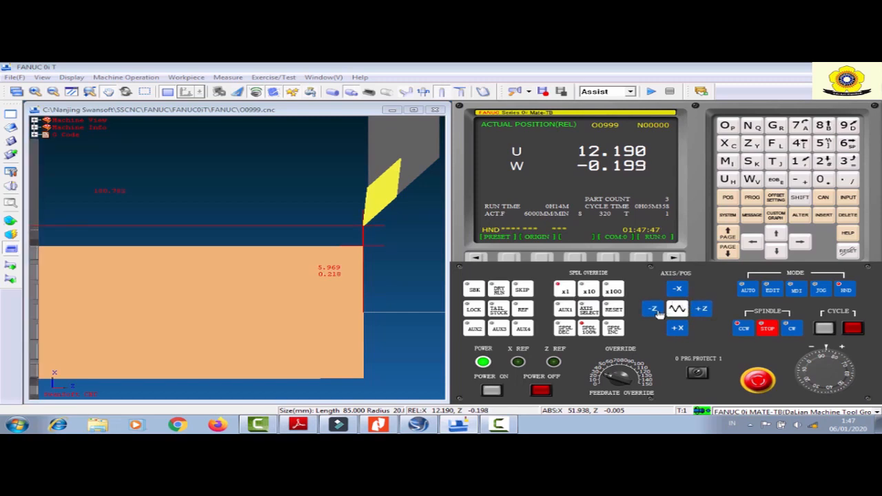
{"action": "left_click", "coordinate": [654, 310]}
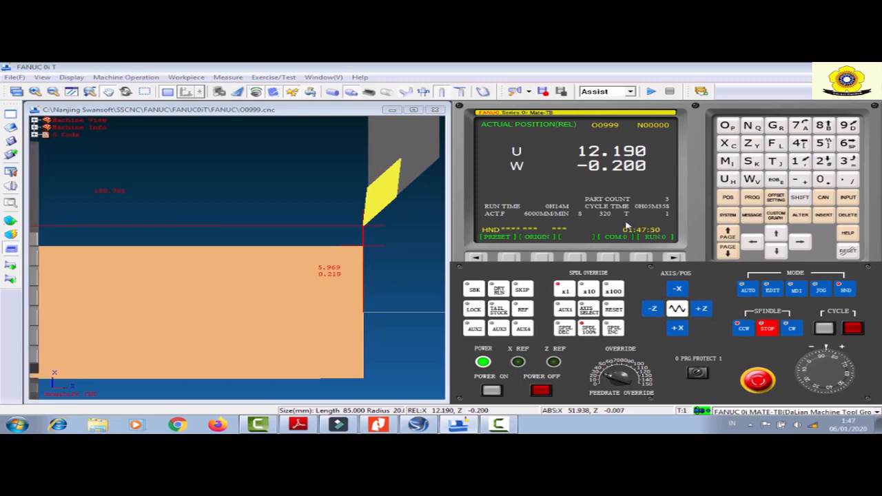
Face the workpiece end by jogging the tool in −X, retract it to about U 14.070 and stop the spindle.
{"action": "left_click", "coordinate": [821, 289]}
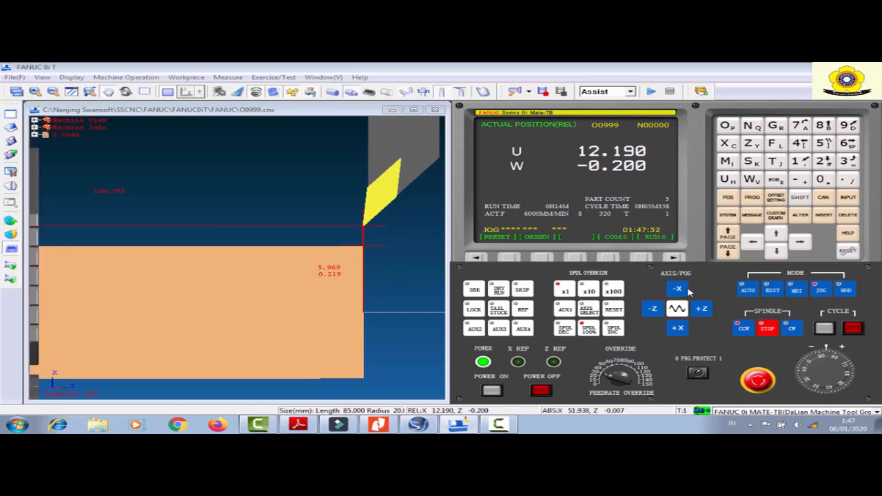
{"action": "left_click_drag", "start_coordinate": [680, 294], "coordinate": [678, 294]}
{"action": "left_click_drag", "start_coordinate": [677, 329], "coordinate": [677, 329]}
{"action": "left_click", "coordinate": [741, 331]}
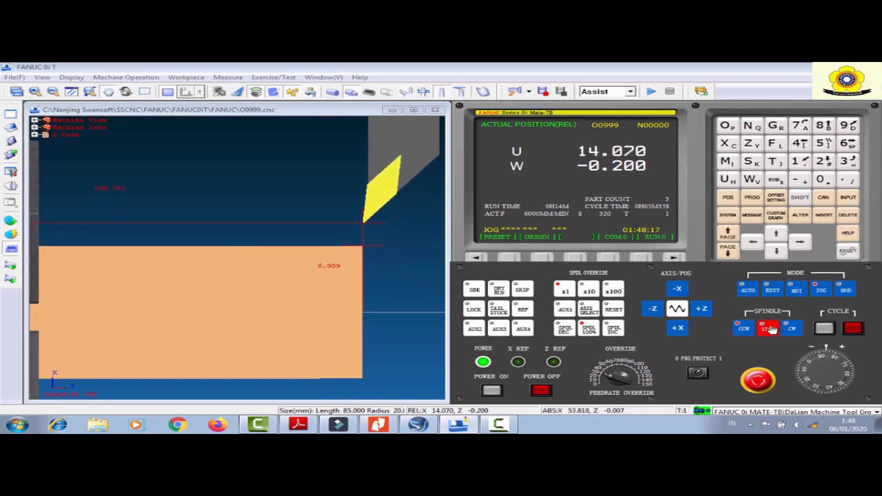
Zero the relative W coordinate and set the G54 Z work offset by measuring the faced end as Z0.
{"action": "left_click", "coordinate": [752, 179]}
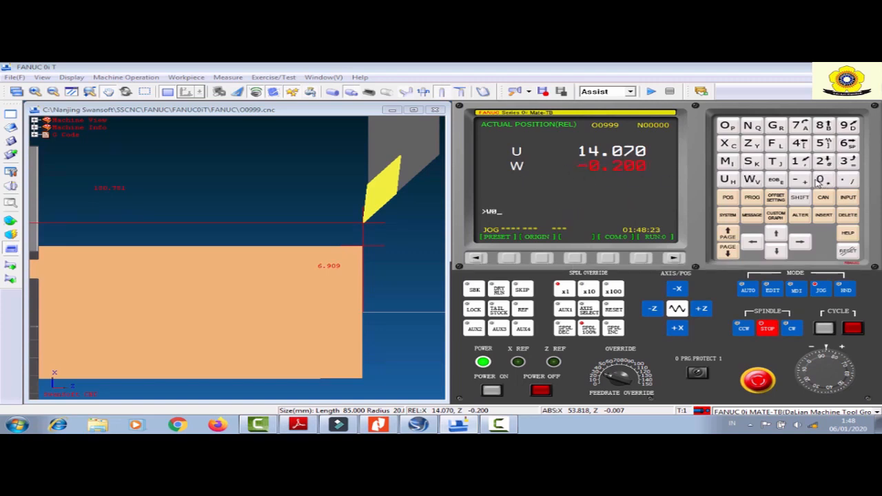
{"action": "left_click", "coordinate": [546, 257]}
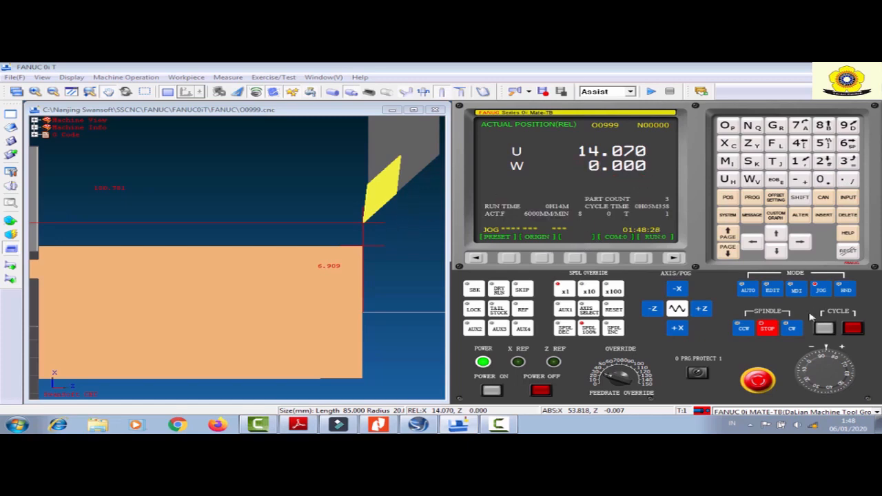
{"action": "left_click", "coordinate": [796, 290]}
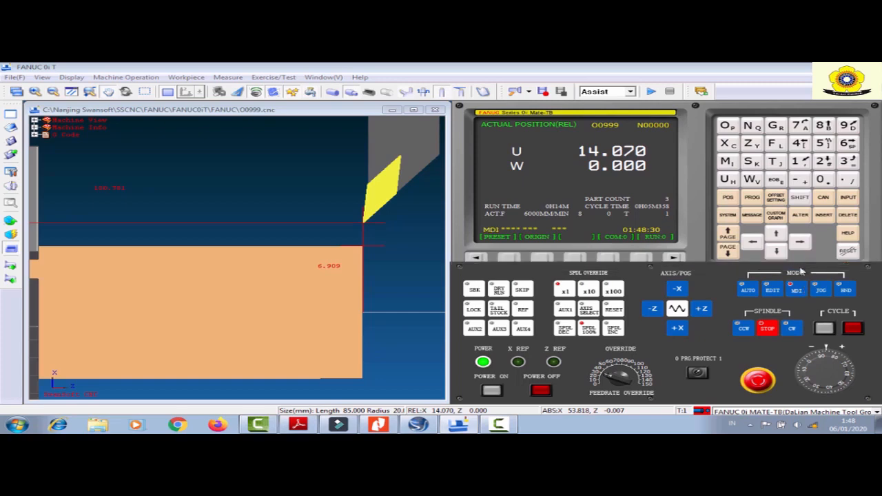
{"action": "left_click", "coordinate": [776, 198]}
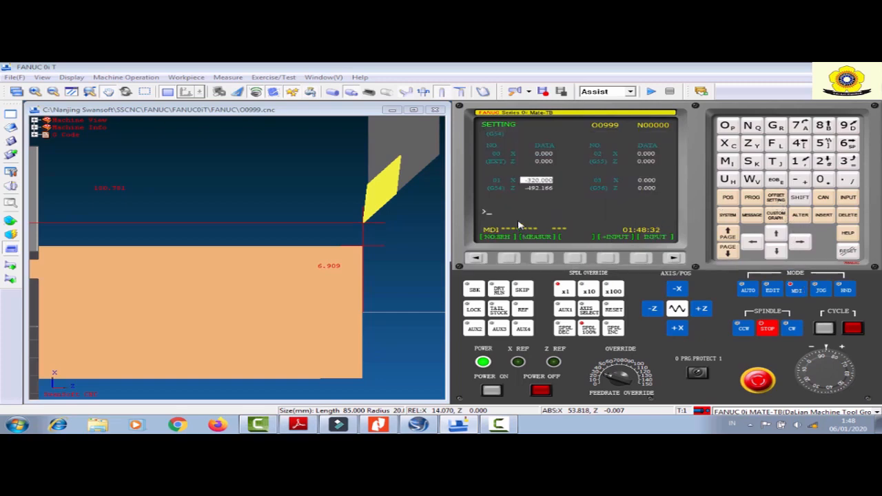
{"action": "left_click", "coordinate": [776, 251]}
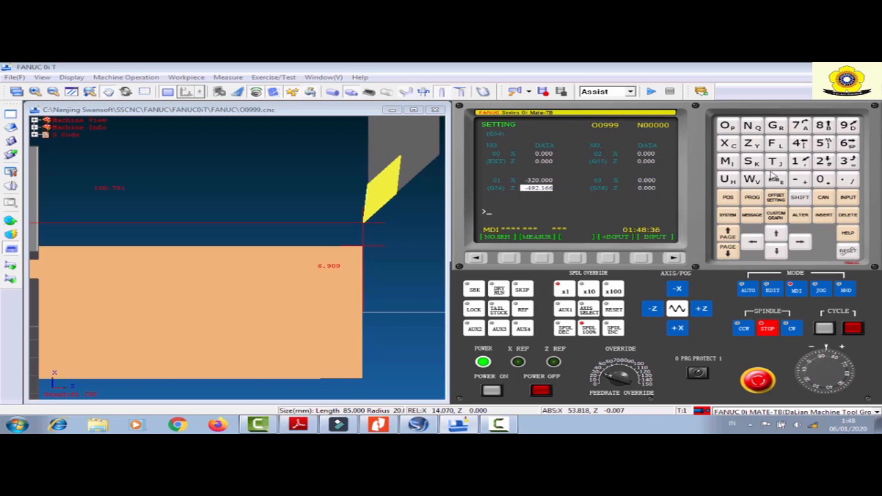
{"action": "left_click", "coordinate": [820, 180]}
{"action": "left_click", "coordinate": [847, 199]}
{"action": "left_click", "coordinate": [748, 146]}
{"action": "left_click", "coordinate": [820, 179]}
{"action": "left_click", "coordinate": [843, 179]}
{"action": "left_click", "coordinate": [542, 257]}
Jog the tool away from the workpiece to about X 118.372, Z 31.496.
{"action": "left_click", "coordinate": [819, 290]}
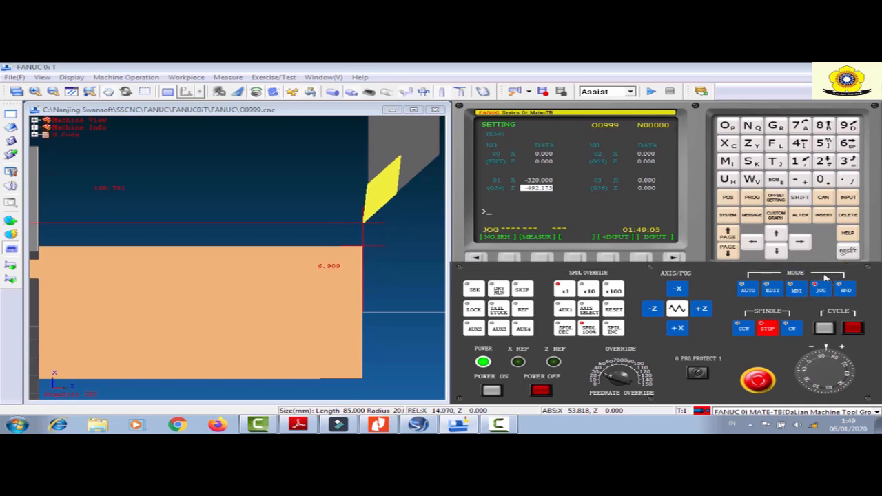
{"action": "mouse_move", "coordinate": [678, 329]}
{"action": "left_mouse_down"}
{"action": "mouse_move", "coordinate": [698, 309]}
{"action": "mouse_move", "coordinate": [678, 329]}
{"action": "left_mouse_up"}
{"action": "left_click", "coordinate": [586, 288]}
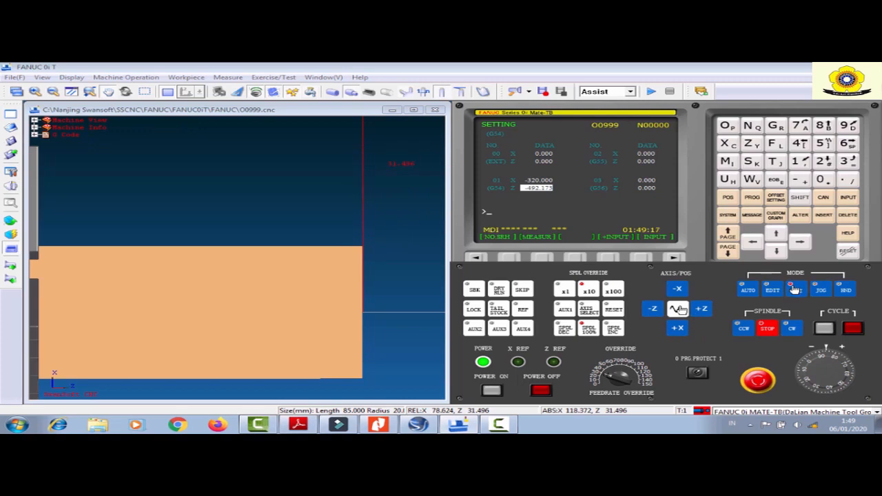
Start a manual MDI program block with T0101 G54.
{"action": "left_click", "coordinate": [751, 197]}
{"action": "left_click", "coordinate": [496, 257]}
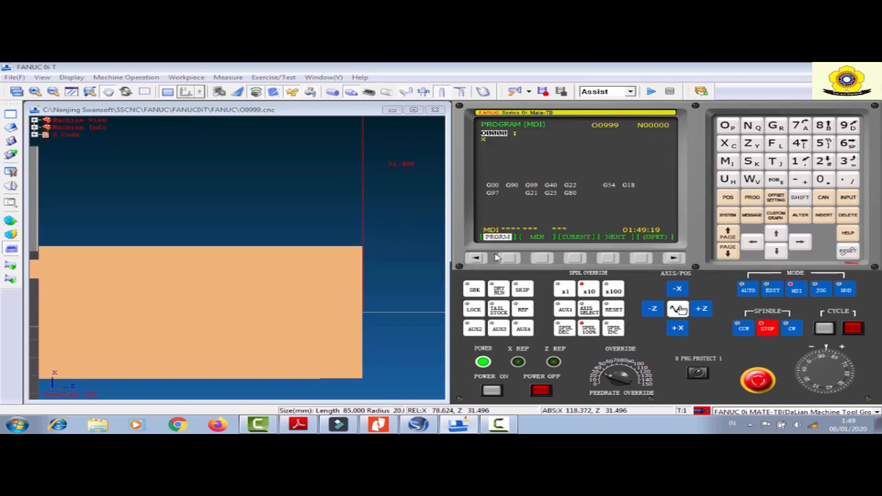
{"action": "left_click", "coordinate": [230, 206]}
{"action": "scroll", "coordinate": [228, 202], "scroll_direction": "down", "scroll_amount": 3}
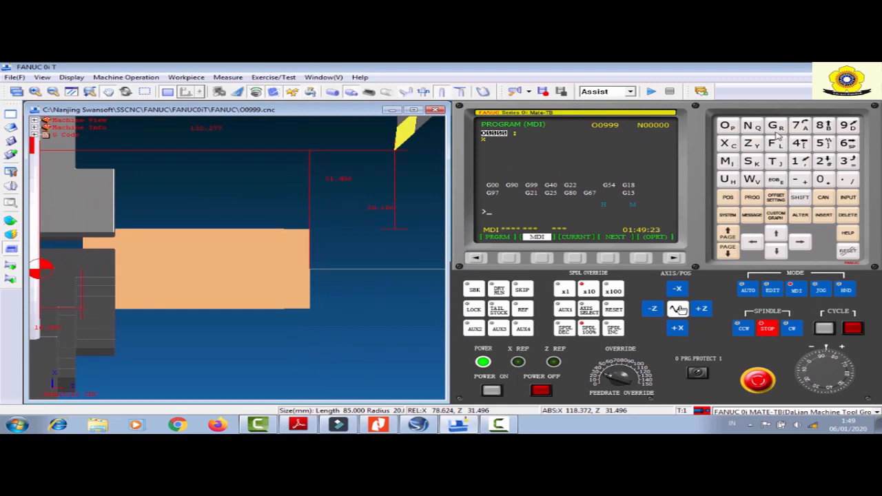
{"action": "left_click", "coordinate": [774, 163]}
{"action": "left_click", "coordinate": [819, 179]}
{"action": "left_click", "coordinate": [795, 161]}
{"action": "left_click", "coordinate": [819, 179]}
{"action": "left_click", "coordinate": [796, 160]}
{"action": "left_click", "coordinate": [775, 126]}
{"action": "left_click", "coordinate": [820, 144]}
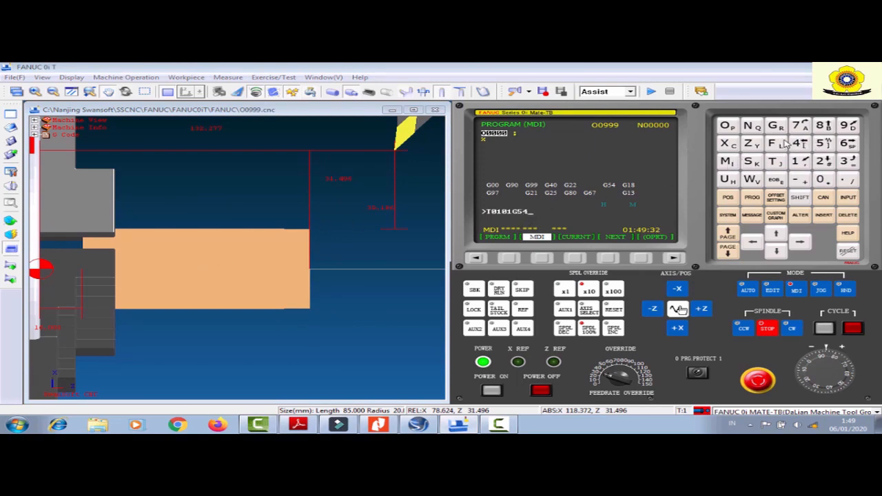
Complete the MDI block with G1 X39.748 Z0. F0.5 and insert it into the program.
{"action": "left_click", "coordinate": [778, 130]}
{"action": "left_click", "coordinate": [800, 163]}
{"action": "left_click", "coordinate": [726, 143]}
{"action": "left_click", "coordinate": [850, 163]}
{"action": "left_click", "coordinate": [851, 126]}
{"action": "left_click", "coordinate": [851, 181]}
{"action": "left_click", "coordinate": [799, 127]}
{"action": "left_click", "coordinate": [799, 145]}
{"action": "left_click", "coordinate": [822, 126]}
{"action": "left_click", "coordinate": [748, 144]}
{"action": "left_click", "coordinate": [821, 181]}
{"action": "left_click", "coordinate": [846, 181]}
{"action": "left_click", "coordinate": [821, 181]}
{"action": "left_click", "coordinate": [851, 182]}
{"action": "left_click", "coordinate": [824, 143]}
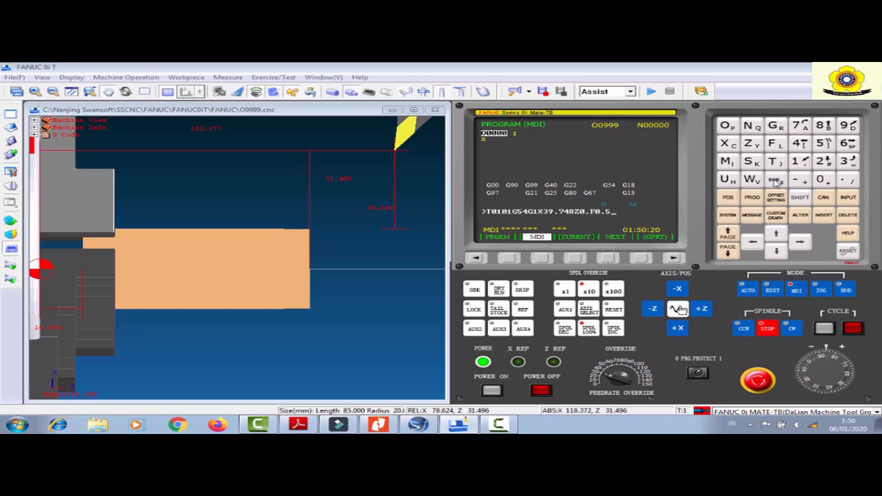
{"action": "left_click", "coordinate": [825, 215]}
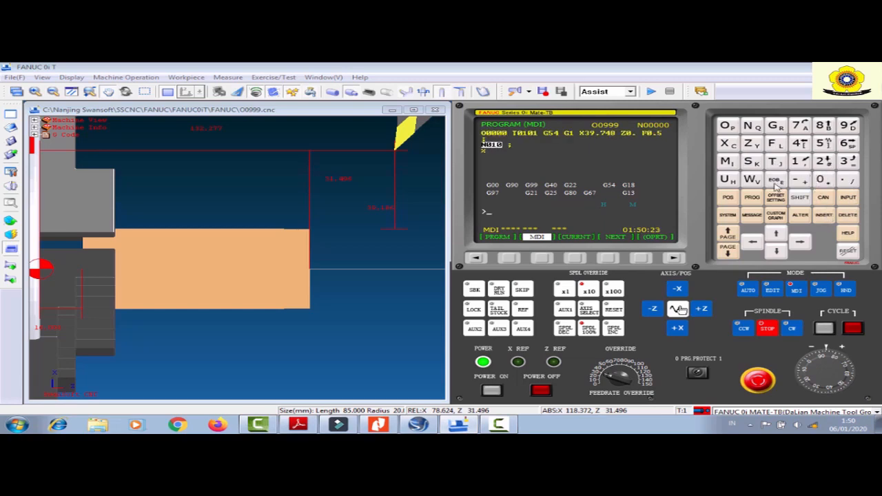
Run the MDI block to bring tool 1 to the workpiece corner and inspect the tool tip closely.
{"action": "left_click", "coordinate": [824, 328]}
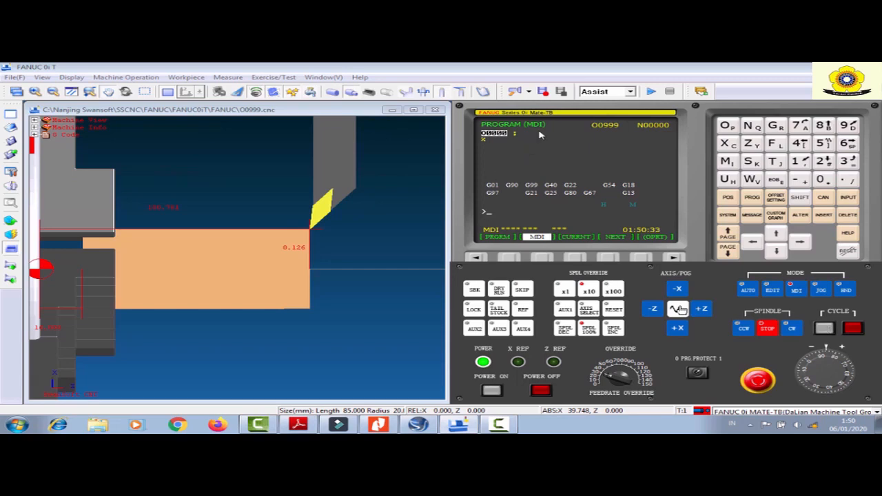
{"action": "left_click", "coordinate": [351, 228]}
{"action": "scroll", "coordinate": [352, 228], "scroll_direction": "up", "scroll_amount": 3}
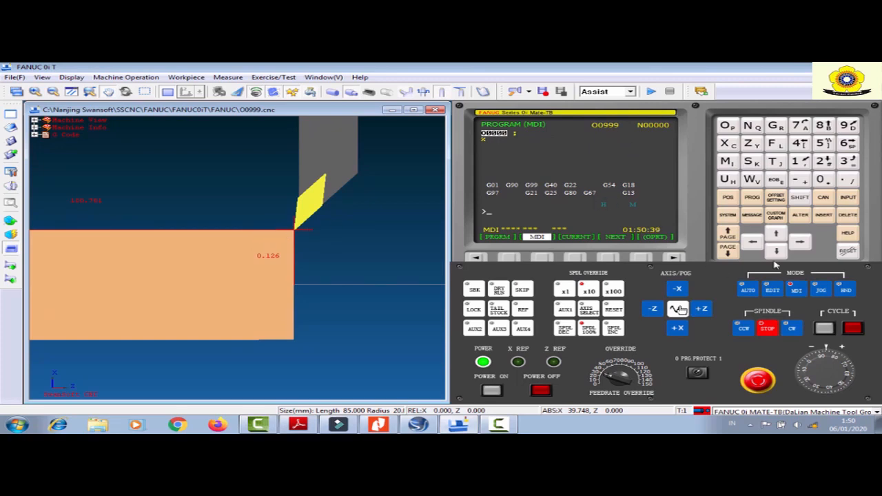
Set the relative U and W coordinates to zero at the workpiece corner.
{"action": "left_click", "coordinate": [727, 197]}
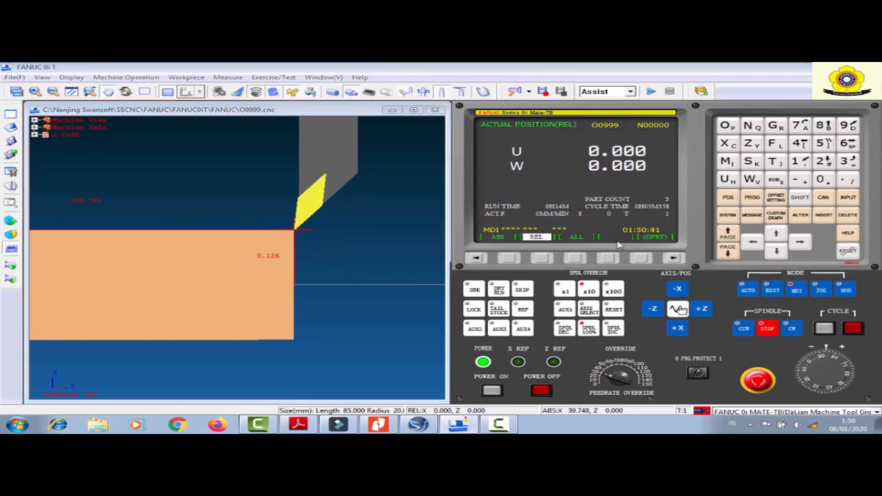
{"action": "left_click", "coordinate": [726, 180]}
{"action": "left_click", "coordinate": [821, 180]}
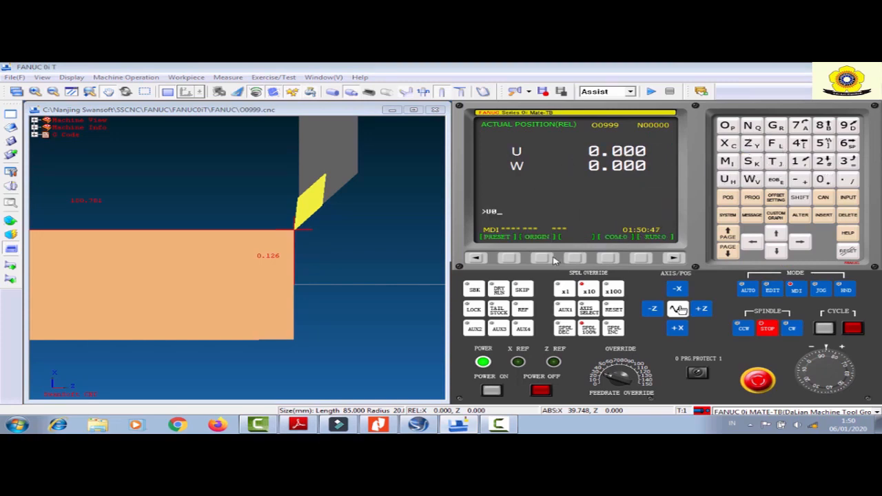
{"action": "left_click", "coordinate": [550, 259]}
{"action": "left_click", "coordinate": [752, 180]}
{"action": "left_click", "coordinate": [550, 258]}
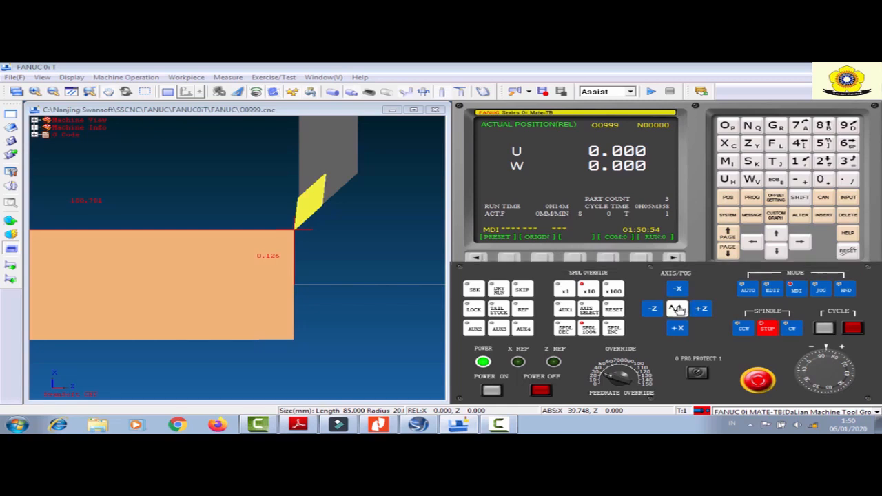
Return the Z and X axes to the machine reference position.
{"action": "left_click", "coordinate": [821, 289]}
{"action": "left_click", "coordinate": [701, 309]}
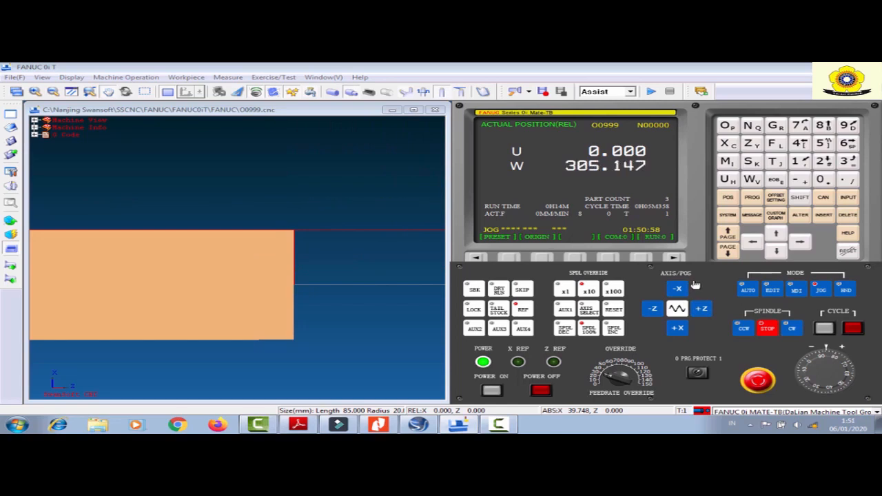
{"action": "left_click", "coordinate": [679, 327]}
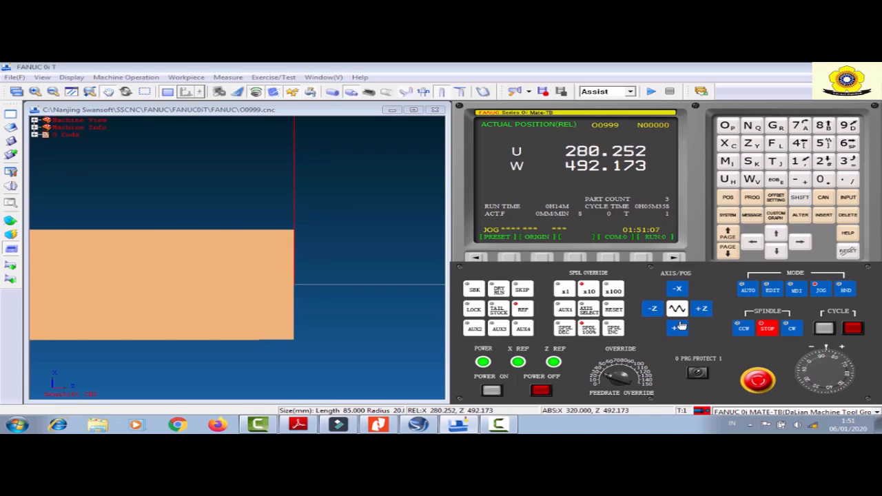
{"action": "left_click", "coordinate": [173, 201]}
{"action": "scroll", "coordinate": [159, 200], "scroll_direction": "down", "scroll_amount": 5}
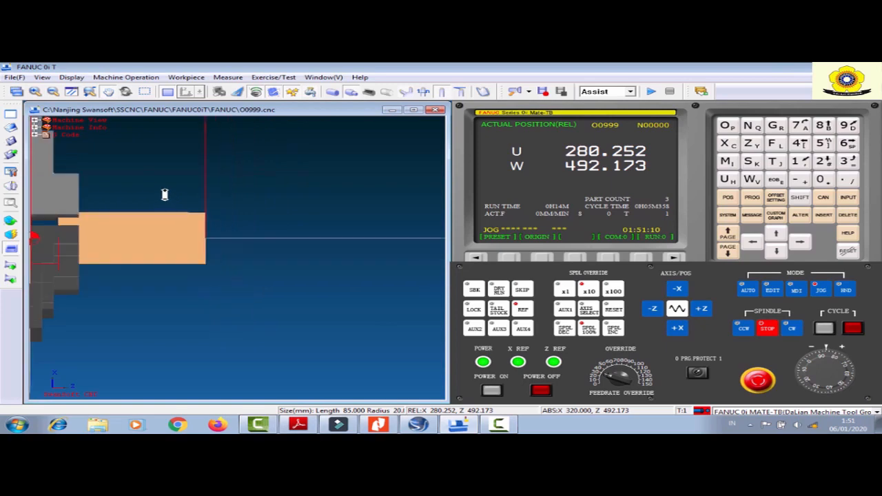
{"action": "scroll", "coordinate": [157, 219], "scroll_direction": "down", "scroll_amount": 4}
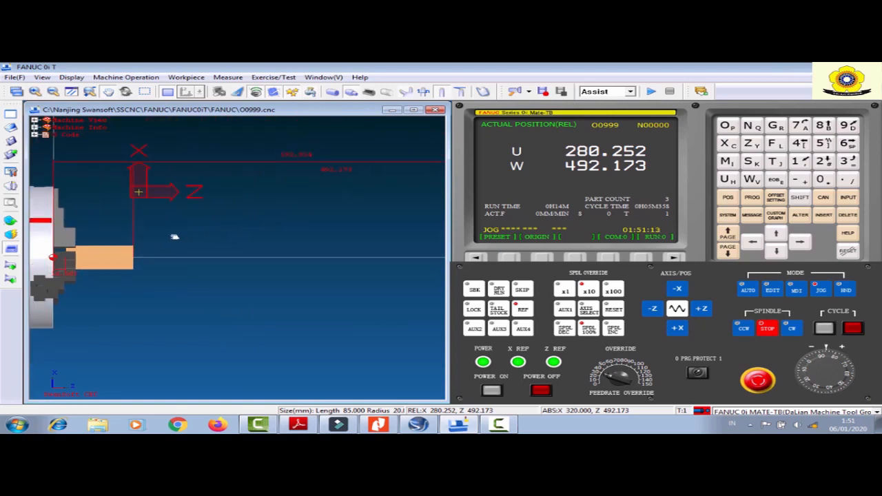
Insert an MDI block calling tool 2 and run it to change the tool.
{"action": "left_click", "coordinate": [798, 285]}
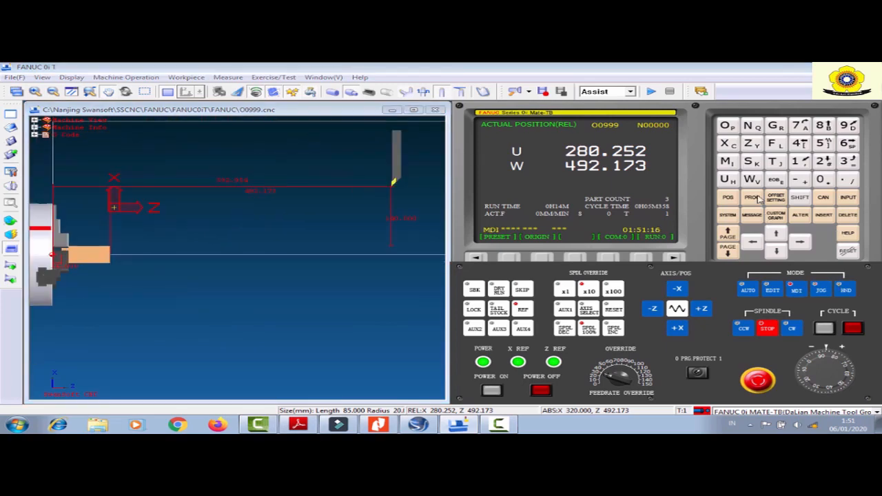
{"action": "left_click", "coordinate": [754, 197]}
{"action": "left_click", "coordinate": [542, 258]}
{"action": "left_click", "coordinate": [773, 162]}
{"action": "left_click", "coordinate": [820, 179]}
{"action": "left_click", "coordinate": [822, 161]}
{"action": "left_click", "coordinate": [820, 179]}
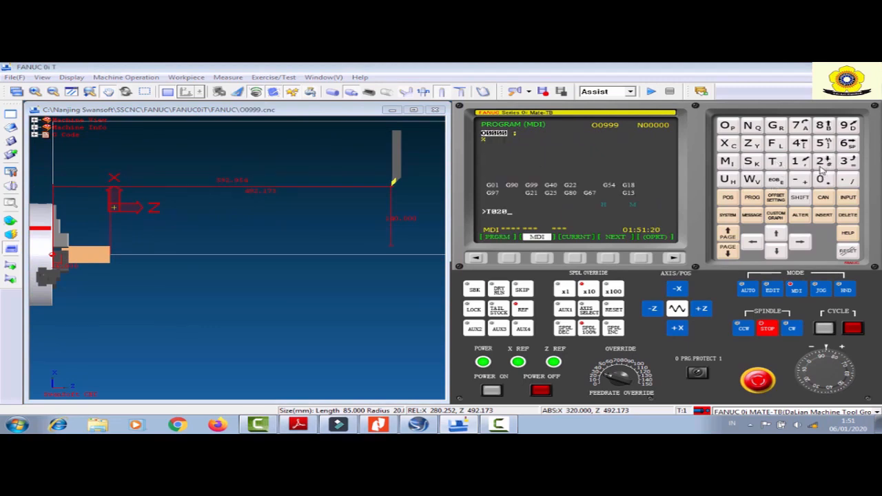
{"action": "left_click", "coordinate": [782, 180]}
{"action": "left_click", "coordinate": [823, 214]}
{"action": "left_click", "coordinate": [823, 328]}
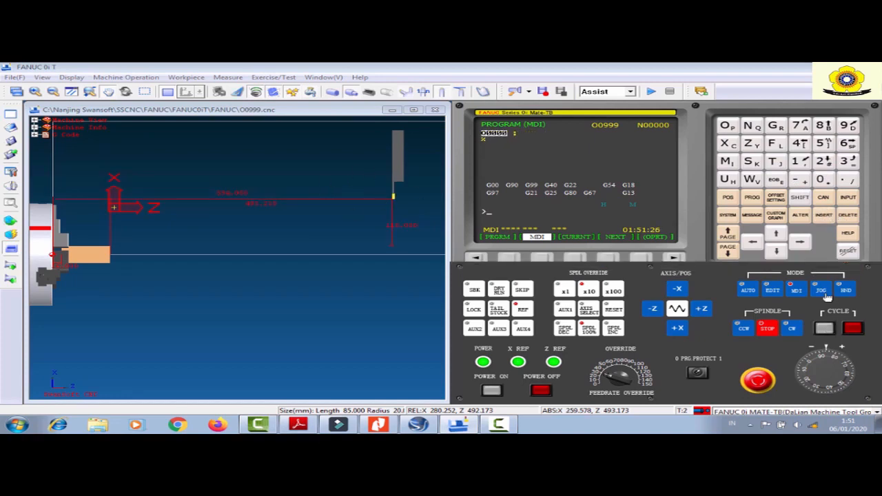
Jog tool 2 from the reference position along Z and X until its tip sits just beside the workpiece's front corner.
{"action": "left_click", "coordinate": [819, 290]}
{"action": "left_click_drag", "start_coordinate": [660, 311], "coordinate": [654, 314]}
{"action": "middle_click_drag", "start_coordinate": [126, 211], "coordinate": [240, 213]}
{"action": "scroll", "coordinate": [241, 213], "scroll_direction": "up", "scroll_amount": 6}
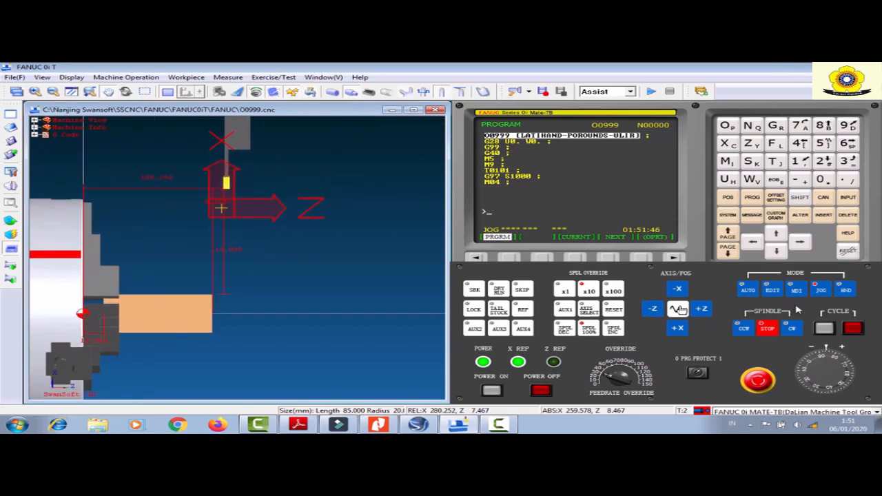
{"action": "left_click_drag", "start_coordinate": [680, 295], "coordinate": [680, 294]}
{"action": "middle_click_drag", "start_coordinate": [268, 268], "coordinate": [344, 250]}
{"action": "scroll", "coordinate": [337, 247], "scroll_direction": "up", "scroll_amount": 5}
{"action": "middle_click_drag", "start_coordinate": [284, 256], "coordinate": [367, 172]}
{"action": "scroll", "coordinate": [372, 193], "scroll_direction": "up", "scroll_amount": 3}
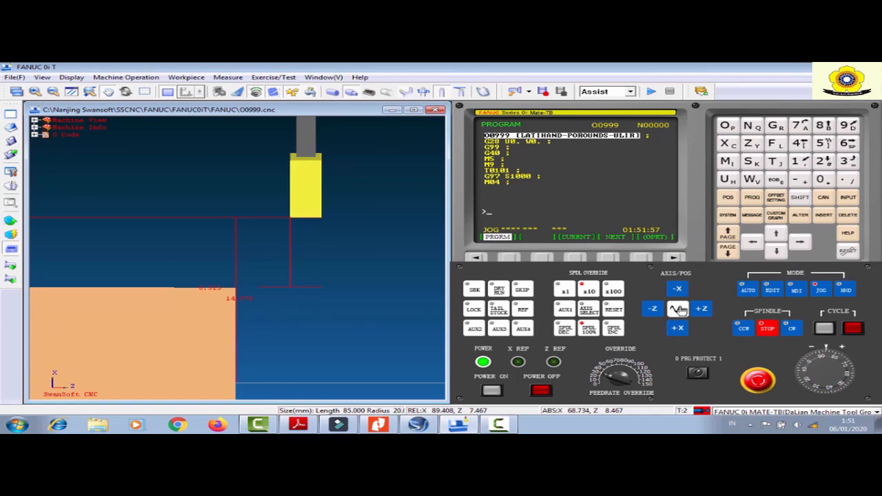
{"action": "left_click", "coordinate": [678, 310]}
{"action": "left_click_drag", "start_coordinate": [681, 292], "coordinate": [651, 308]}
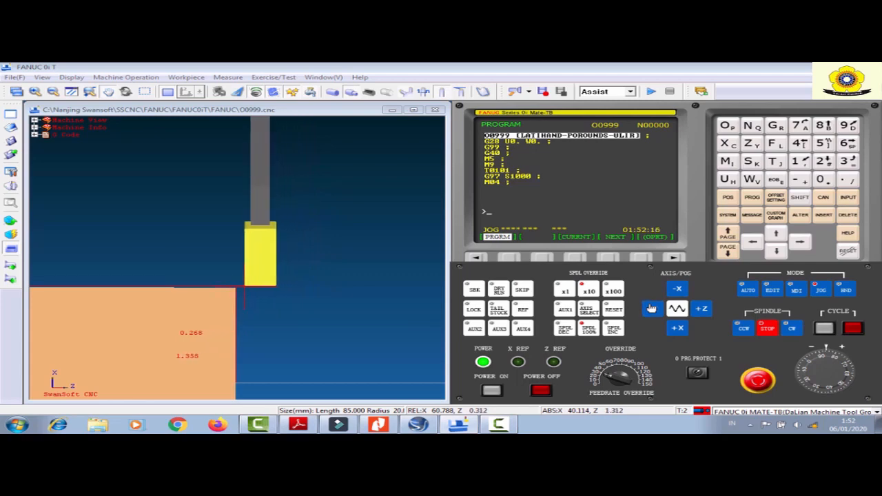
Show the relative position and touch tool 2's tip to the workpiece's front corner in handle mode with x100 increments.
{"action": "left_click", "coordinate": [725, 198]}
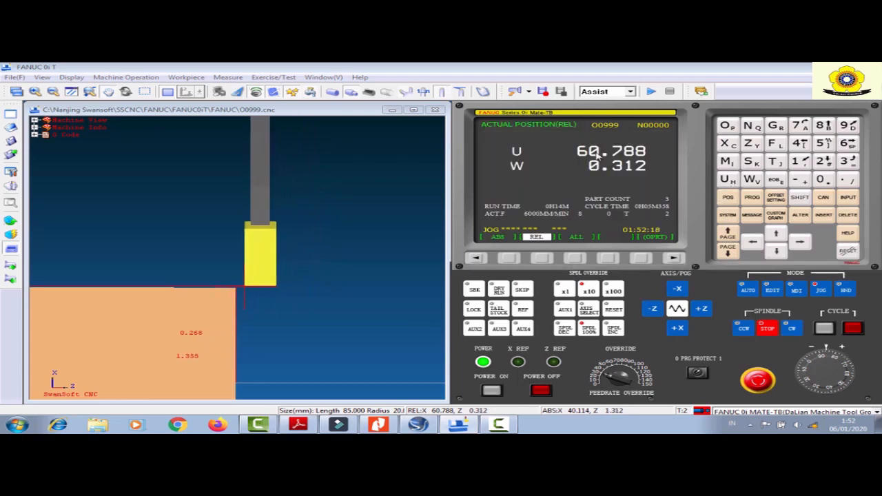
{"action": "left_click_drag", "start_coordinate": [654, 308], "coordinate": [653, 309]}
{"action": "left_click", "coordinate": [845, 290]}
{"action": "left_click", "coordinate": [613, 290]}
{"action": "left_click", "coordinate": [653, 309]}
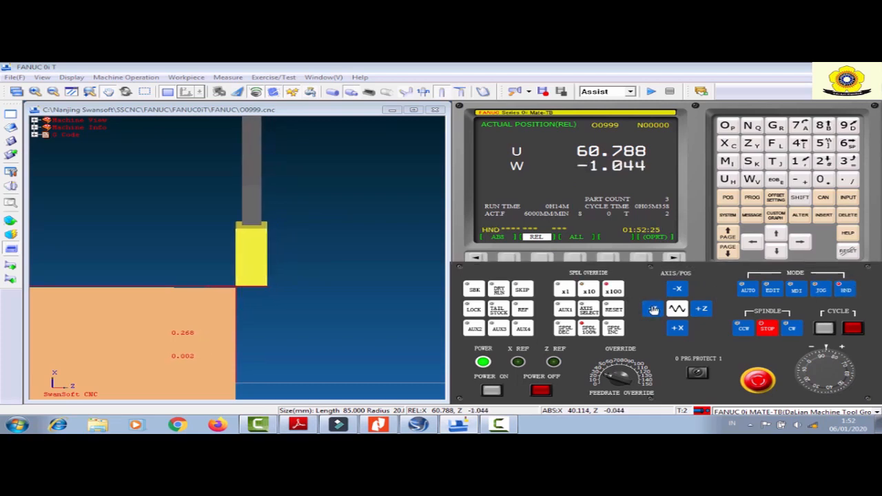
{"action": "left_click_drag", "start_coordinate": [270, 288], "coordinate": [273, 261]}
{"action": "scroll", "coordinate": [329, 244], "scroll_direction": "up", "scroll_amount": 5}
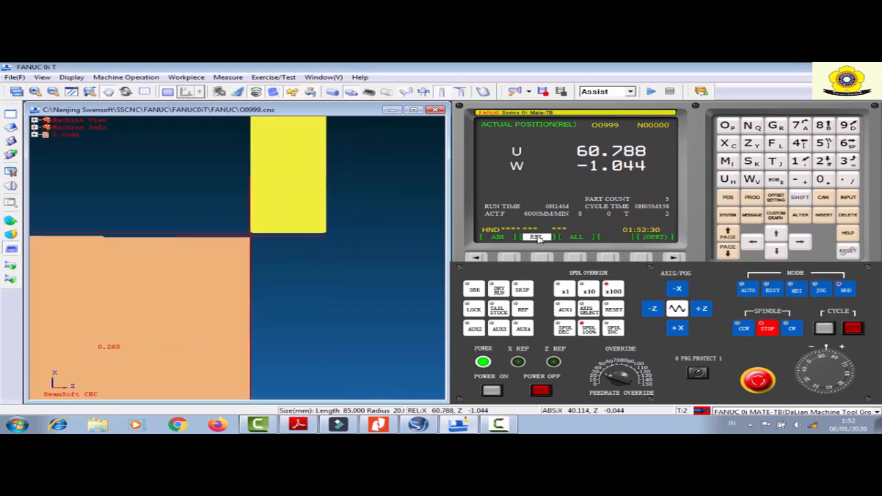
{"action": "left_click", "coordinate": [677, 290]}
{"action": "left_click", "coordinate": [677, 290]}
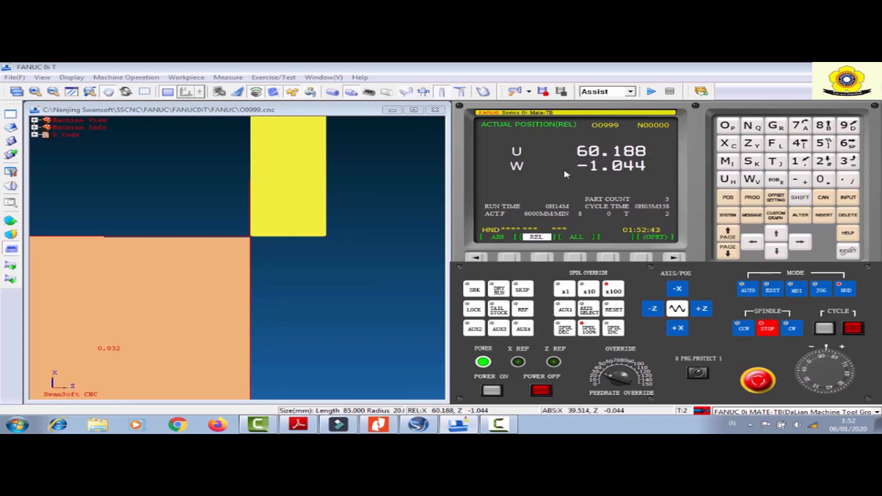
Open the tool wear offsets in MDI mode and clear the X and Z values of offset W 002 to 0.
{"action": "left_click", "coordinate": [797, 291]}
{"action": "left_click", "coordinate": [775, 199]}
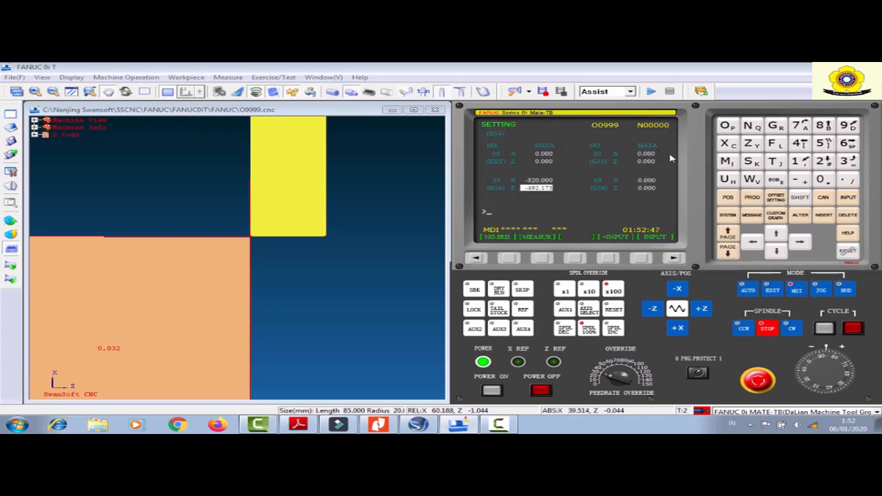
{"action": "left_click", "coordinate": [675, 259]}
{"action": "left_click", "coordinate": [673, 258]}
{"action": "left_click", "coordinate": [518, 258]}
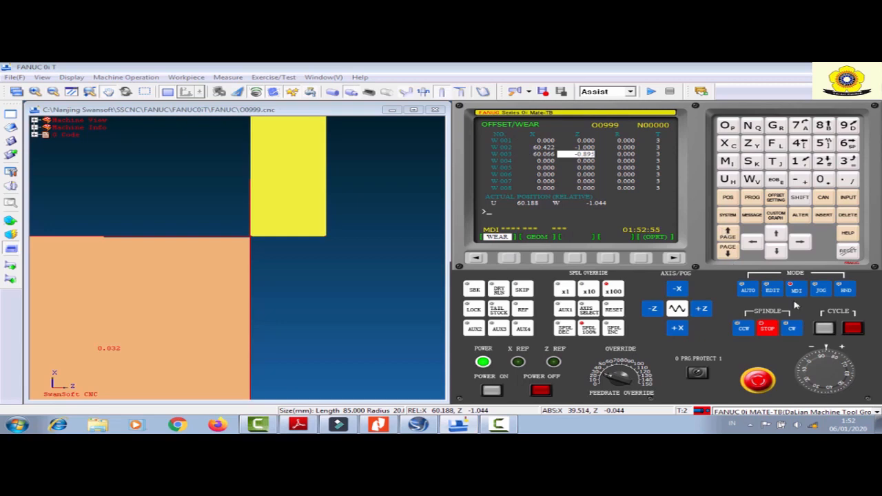
{"action": "left_click", "coordinate": [775, 235]}
{"action": "left_click", "coordinate": [752, 241]}
{"action": "left_click", "coordinate": [824, 182]}
{"action": "left_click", "coordinate": [848, 198]}
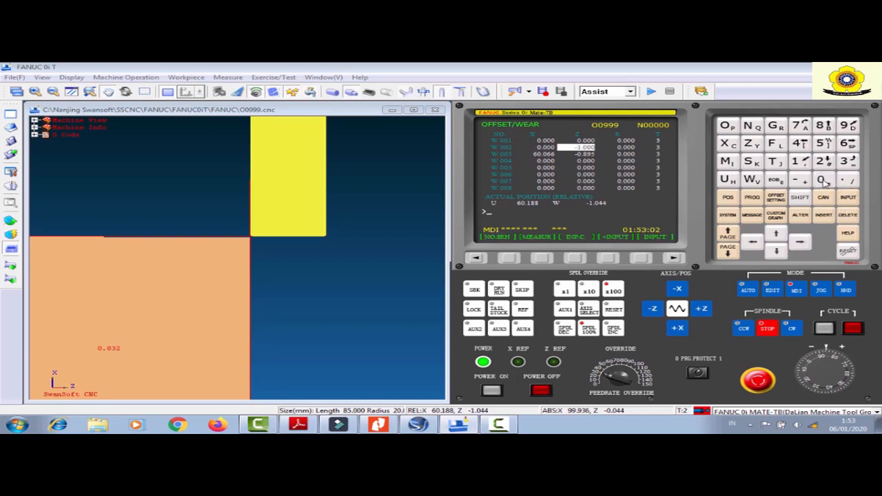
Measure the X value of wear offset W 002 using X39.748.
{"action": "left_click", "coordinate": [752, 240]}
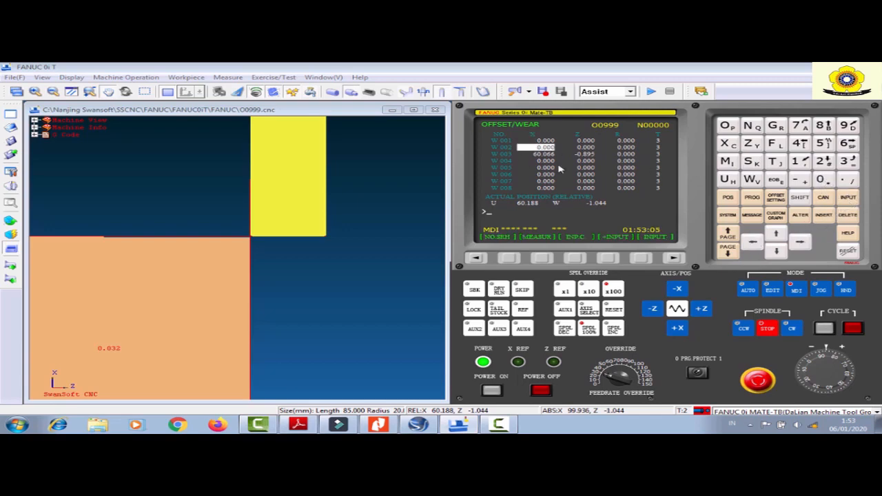
{"action": "left_click", "coordinate": [724, 144]}
{"action": "left_click", "coordinate": [849, 162]}
{"action": "left_click", "coordinate": [851, 130]}
{"action": "left_click", "coordinate": [854, 181]}
{"action": "left_click", "coordinate": [799, 126]}
{"action": "left_click", "coordinate": [798, 143]}
{"action": "left_click", "coordinate": [542, 257]}
Measure the Z value of wear offset W 002 using Z0.
{"action": "left_click", "coordinate": [799, 242]}
{"action": "left_click", "coordinate": [749, 143]}
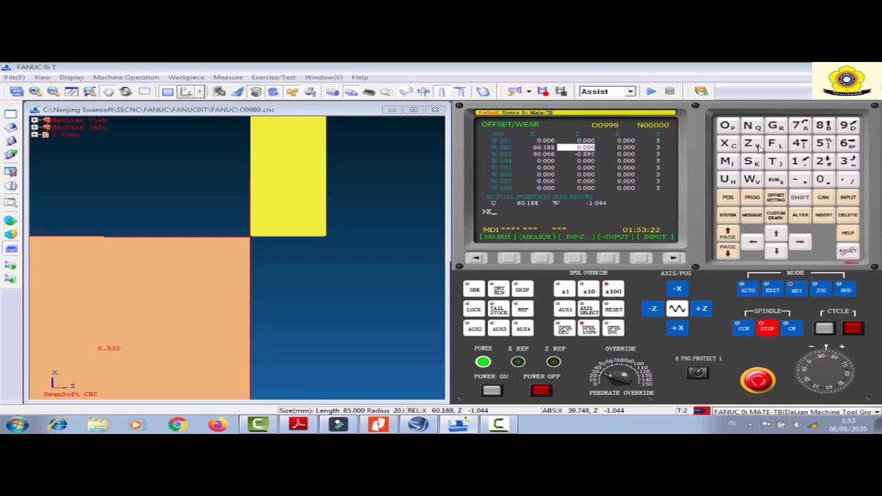
{"action": "left_click", "coordinate": [821, 180]}
{"action": "left_click", "coordinate": [541, 258]}
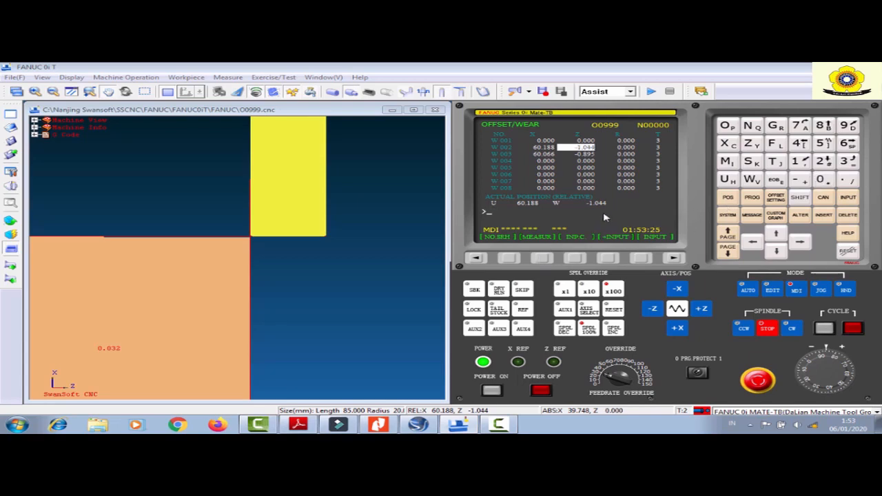
Jog tool 2 clear of the workpiece in the positive X and Z directions.
{"action": "left_click", "coordinate": [821, 290]}
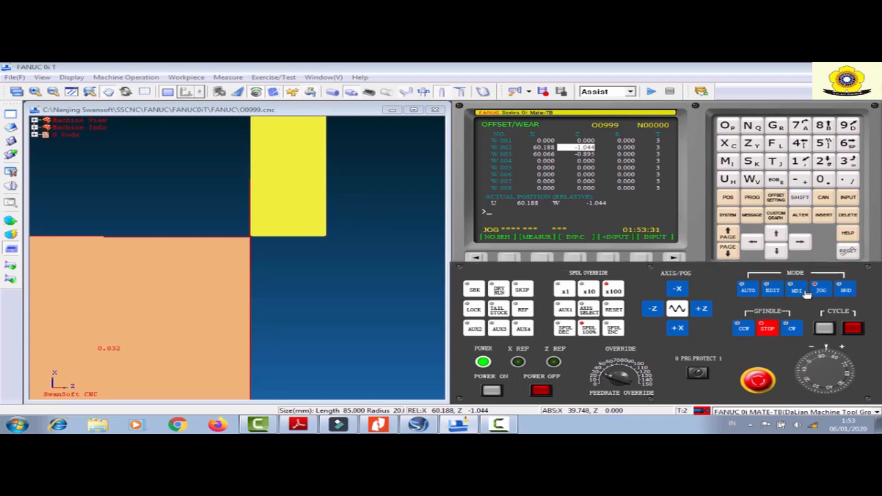
{"action": "left_click", "coordinate": [678, 329]}
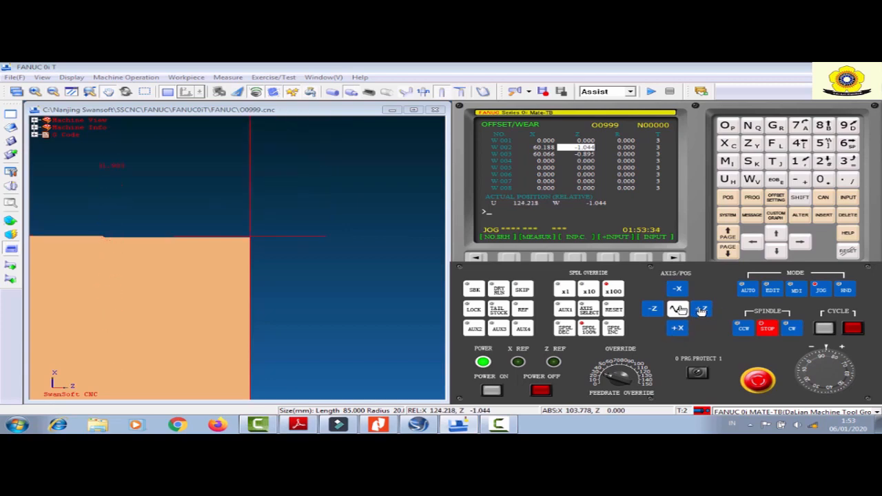
{"action": "left_click", "coordinate": [700, 309]}
{"action": "scroll", "coordinate": [360, 195], "scroll_direction": "down", "scroll_amount": 4}
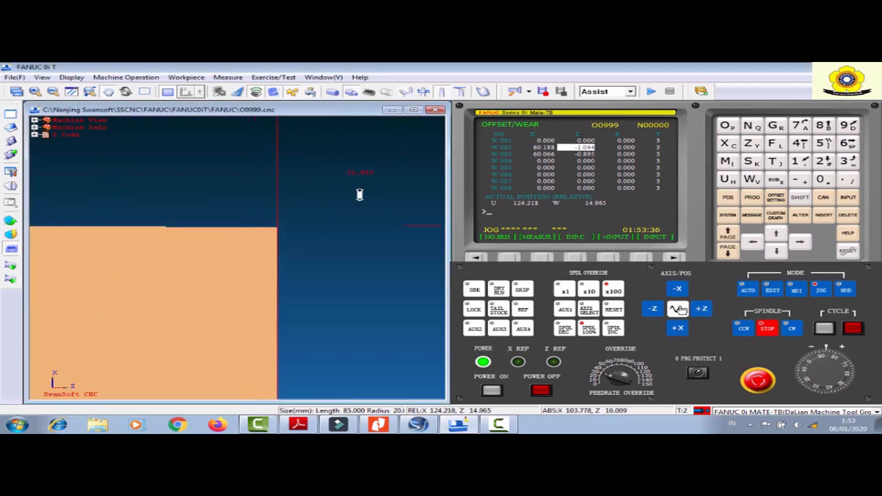
{"action": "left_click_drag", "start_coordinate": [360, 195], "coordinate": [287, 234]}
{"action": "scroll", "coordinate": [285, 232], "scroll_direction": "down", "scroll_amount": 2}
{"action": "scroll", "coordinate": [284, 232], "scroll_direction": "down", "scroll_amount": 2}
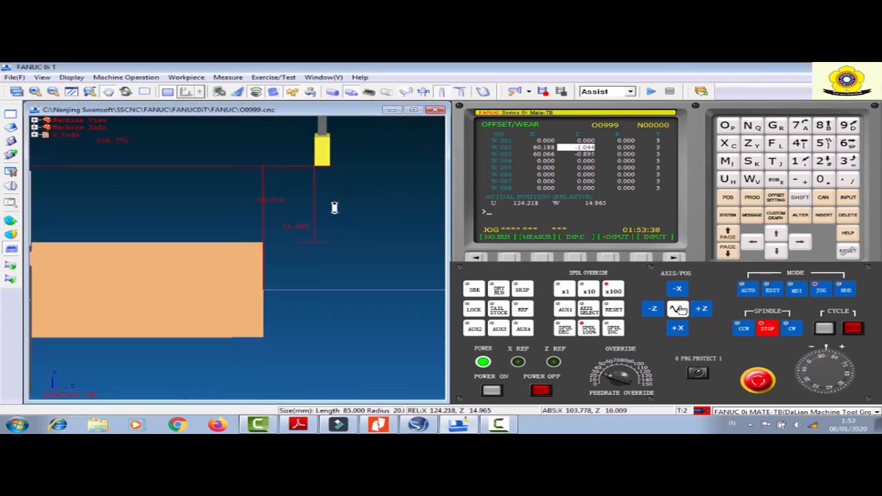
Begin an MDI block with T0202 G54 G1.
{"action": "left_click", "coordinate": [796, 290]}
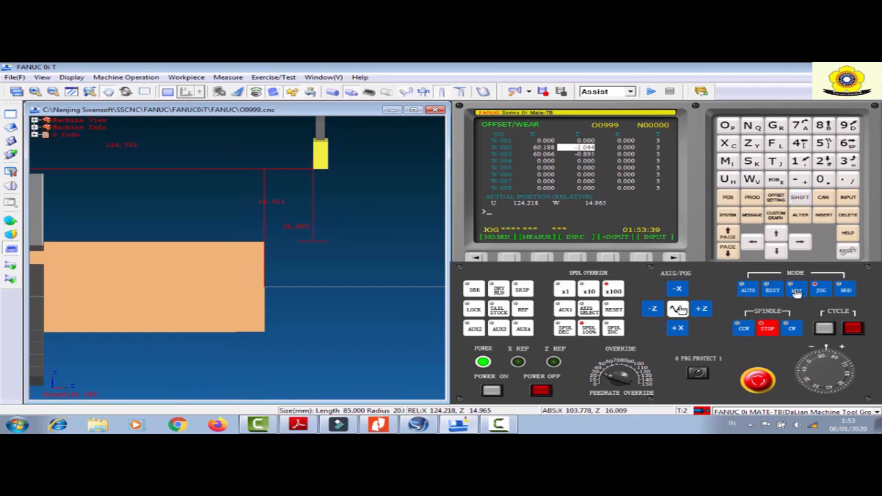
{"action": "left_click", "coordinate": [758, 201]}
{"action": "left_click", "coordinate": [783, 163]}
{"action": "left_click", "coordinate": [819, 177]}
{"action": "left_click", "coordinate": [817, 147]}
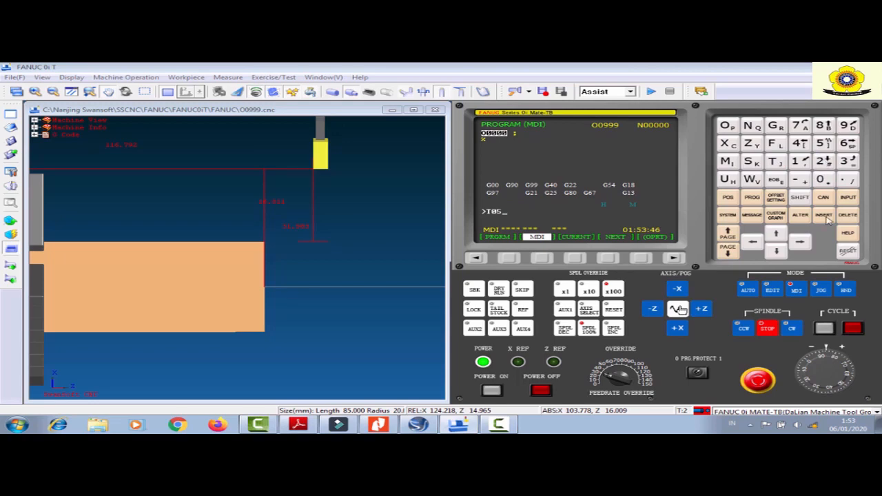
{"action": "left_click", "coordinate": [817, 166]}
{"action": "left_click", "coordinate": [774, 128]}
{"action": "left_click", "coordinate": [821, 143]}
{"action": "left_click", "coordinate": [799, 143]}
{"action": "left_click", "coordinate": [776, 126]}
{"action": "left_click", "coordinate": [799, 162]}
Complete the MDI block with X39.748 Z0. F0.5 and insert it into the program.
{"action": "left_click", "coordinate": [724, 144]}
{"action": "left_click", "coordinate": [843, 161]}
{"action": "left_click", "coordinate": [846, 127]}
{"action": "left_click", "coordinate": [850, 183]}
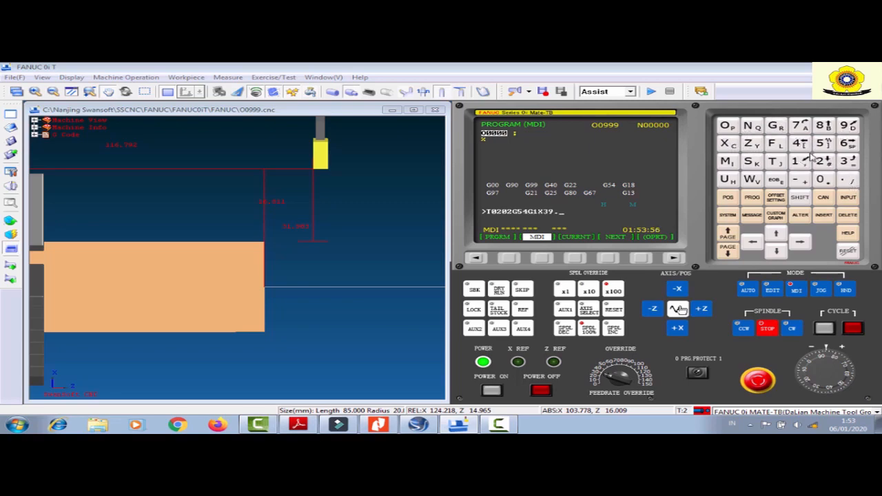
{"action": "left_click", "coordinate": [798, 128]}
{"action": "left_click", "coordinate": [799, 143]}
{"action": "left_click", "coordinate": [821, 126]}
{"action": "left_click", "coordinate": [750, 143]}
{"action": "left_click", "coordinate": [821, 179]}
{"action": "left_click", "coordinate": [849, 181]}
{"action": "left_click", "coordinate": [775, 144]}
{"action": "left_click", "coordinate": [822, 180]}
{"action": "left_click", "coordinate": [847, 181]}
{"action": "left_click", "coordinate": [823, 144]}
{"action": "left_click", "coordinate": [779, 180]}
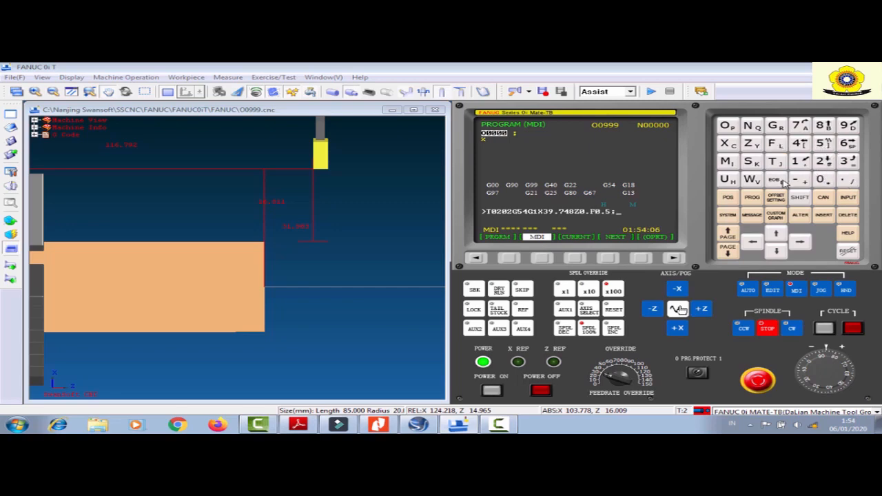
{"action": "left_click", "coordinate": [823, 217]}
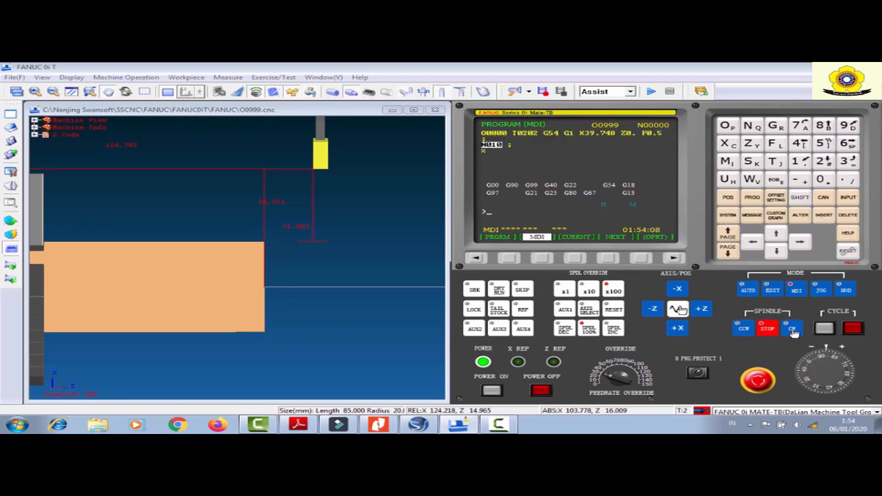
Run the MDI block to bring tool 2 to the workpiece corner, then inspect the tip and the relative position closely.
{"action": "left_click", "coordinate": [826, 330]}
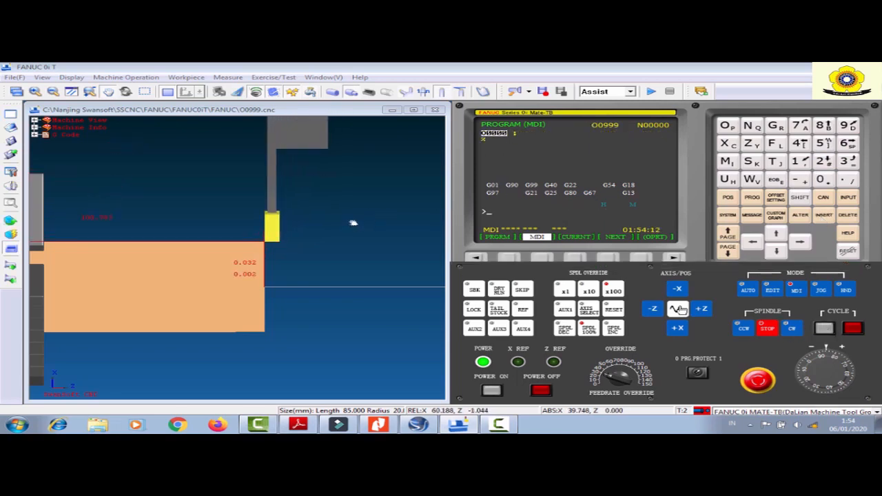
{"action": "left_click_drag", "start_coordinate": [345, 222], "coordinate": [378, 208]}
{"action": "scroll", "coordinate": [378, 206], "scroll_direction": "up", "scroll_amount": 3}
{"action": "middle_click_drag", "start_coordinate": [336, 230], "coordinate": [387, 202]}
{"action": "scroll", "coordinate": [386, 203], "scroll_direction": "up", "scroll_amount": 2}
{"action": "scroll", "coordinate": [382, 199], "scroll_direction": "up", "scroll_amount": 3}
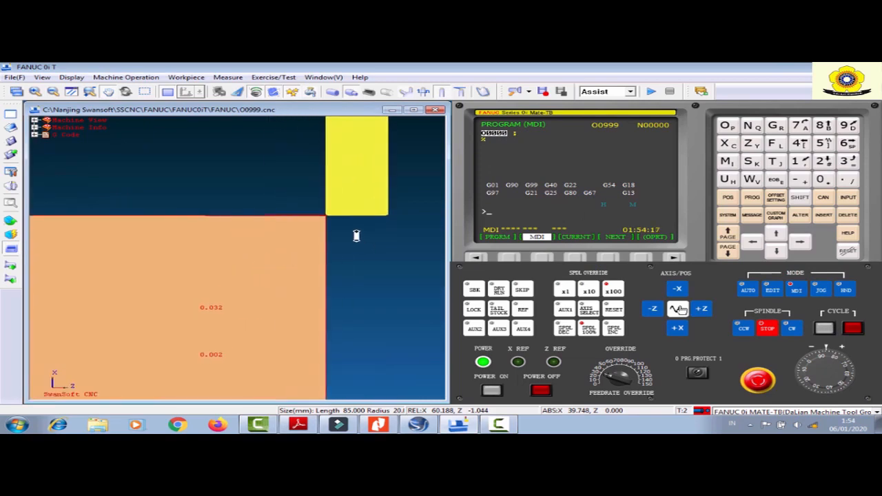
{"action": "scroll", "coordinate": [361, 236], "scroll_direction": "up", "scroll_amount": 2}
{"action": "left_click", "coordinate": [728, 198]}
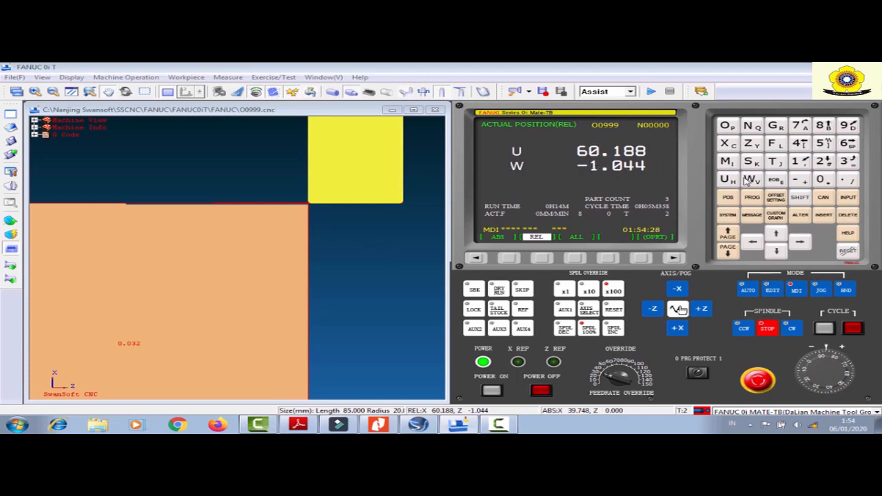
Return the X and Z axes to the machine reference position with tool 2.
{"action": "left_click", "coordinate": [751, 197]}
{"action": "left_click", "coordinate": [820, 291]}
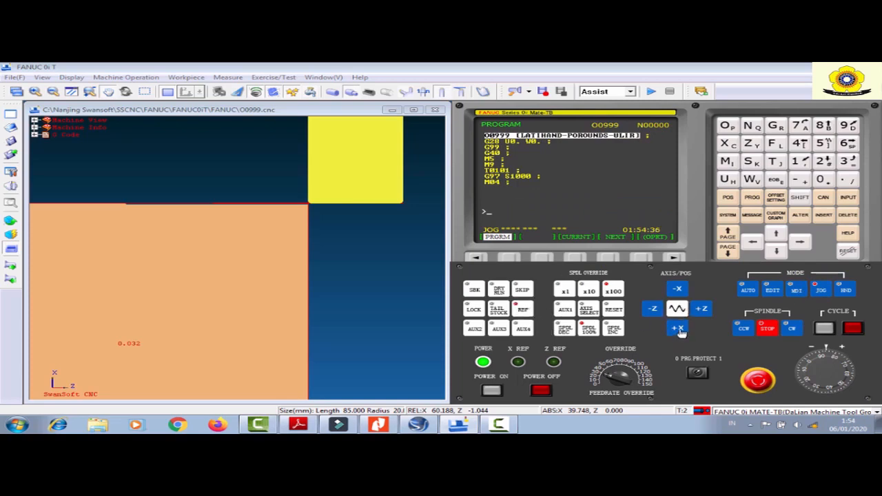
{"action": "left_click", "coordinate": [678, 329]}
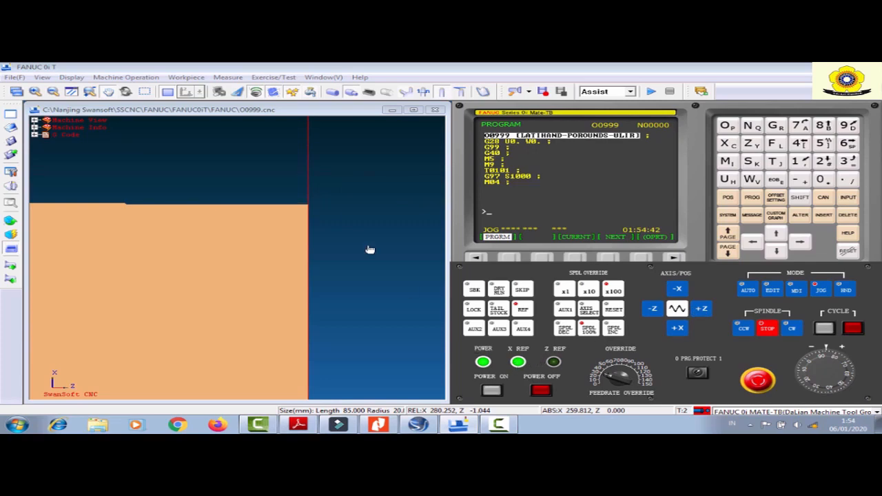
{"action": "scroll", "coordinate": [266, 255], "scroll_direction": "down", "scroll_amount": 5}
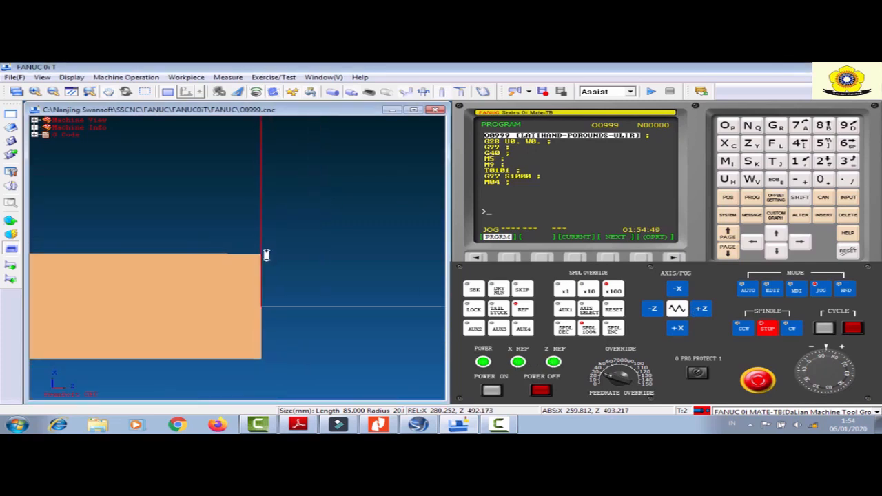
{"action": "middle_click_drag", "start_coordinate": [313, 207], "coordinate": [186, 252]}
{"action": "scroll", "coordinate": [274, 244], "scroll_direction": "down", "scroll_amount": 3}
{"action": "scroll", "coordinate": [274, 244], "scroll_direction": "down", "scroll_amount": 2}
{"action": "scroll", "coordinate": [237, 246], "scroll_direction": "down", "scroll_amount": 3}
{"action": "middle_click_drag", "start_coordinate": [236, 243], "coordinate": [154, 243]}
{"action": "scroll", "coordinate": [264, 224], "scroll_direction": "down", "scroll_amount": 2}
{"action": "scroll", "coordinate": [268, 227], "scroll_direction": "down", "scroll_amount": 2}
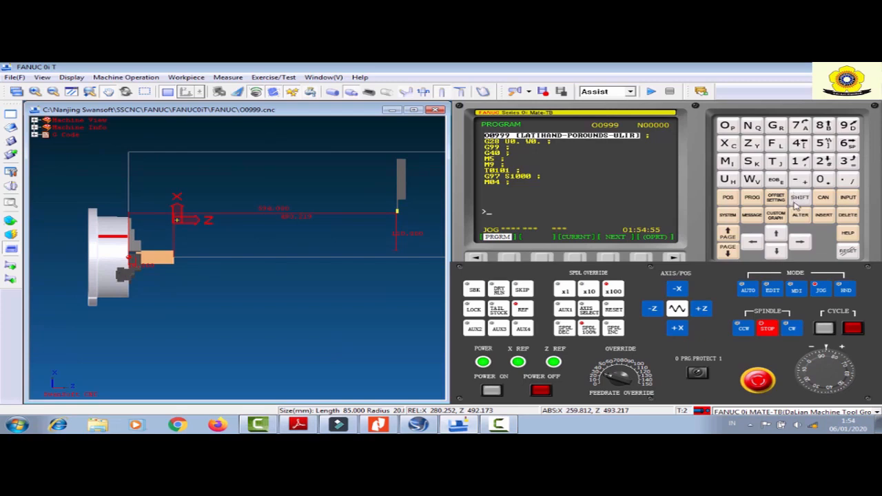
Insert the MDI block T0303 and run it to change to tool 3.
{"action": "left_click", "coordinate": [795, 290]}
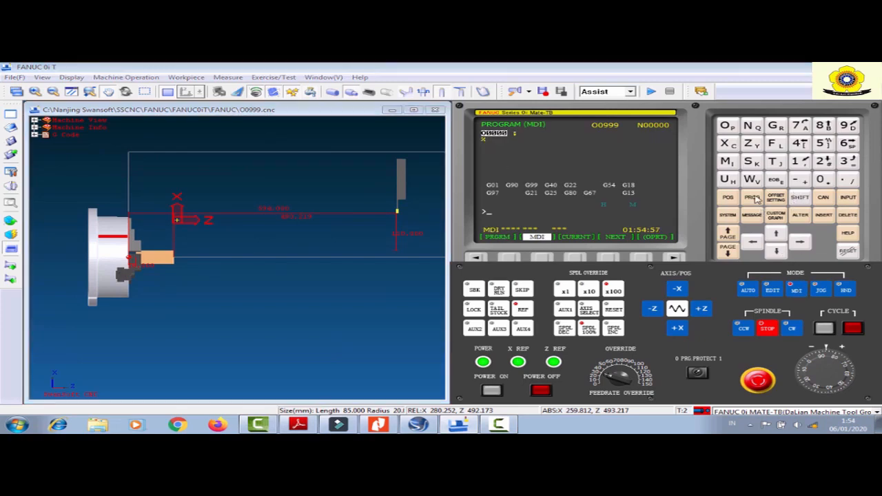
{"action": "left_click", "coordinate": [753, 198]}
{"action": "left_click", "coordinate": [540, 259]}
{"action": "left_click", "coordinate": [775, 161]}
{"action": "left_click", "coordinate": [820, 181]}
{"action": "left_click", "coordinate": [849, 165]}
{"action": "left_click", "coordinate": [830, 181]}
{"action": "left_click", "coordinate": [850, 167]}
{"action": "left_click", "coordinate": [776, 180]}
{"action": "left_click", "coordinate": [823, 216]}
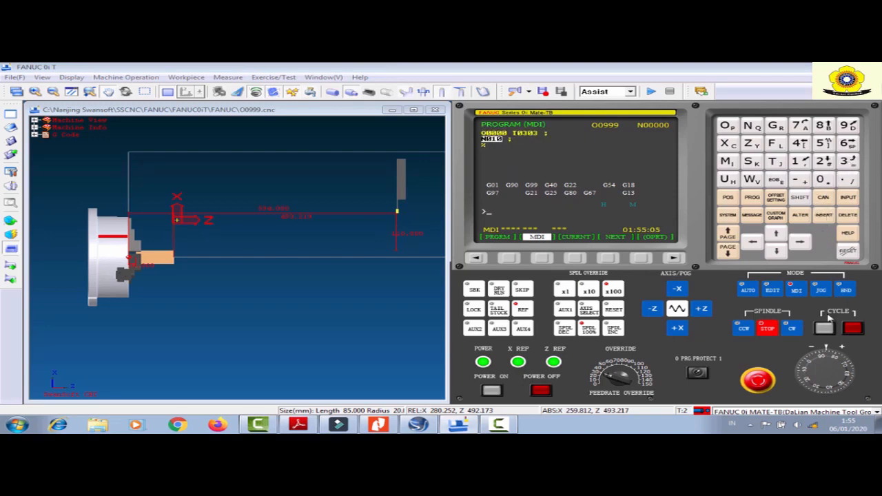
{"action": "left_click", "coordinate": [825, 329]}
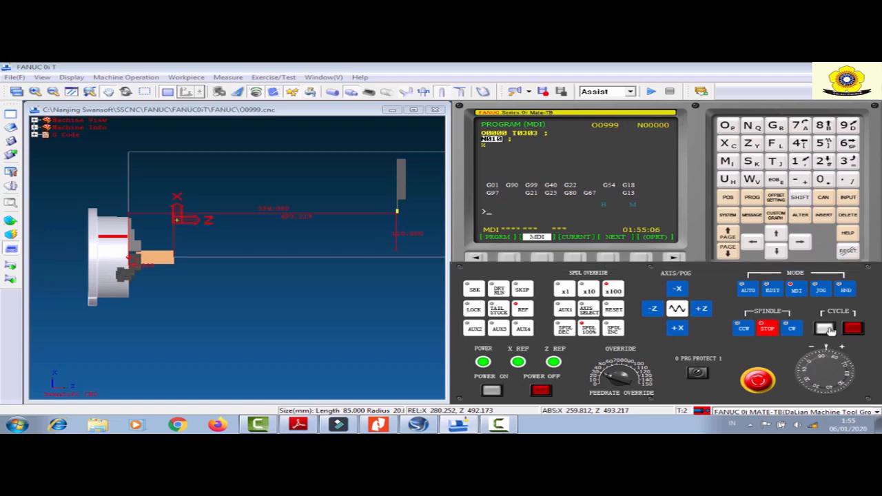
Jog tool 3 rapidly in Z and X to just above the workpiece near its front end.
{"action": "left_click", "coordinate": [820, 290]}
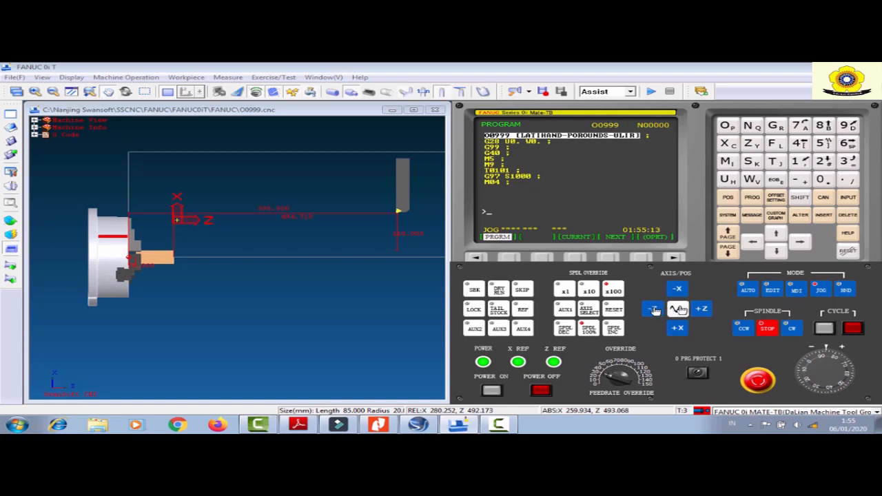
{"action": "left_click", "coordinate": [653, 310]}
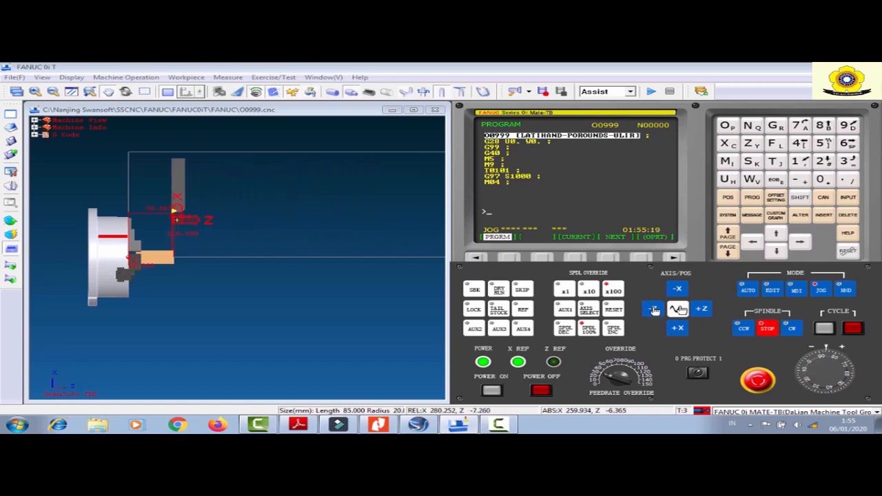
{"action": "left_click", "coordinate": [681, 288]}
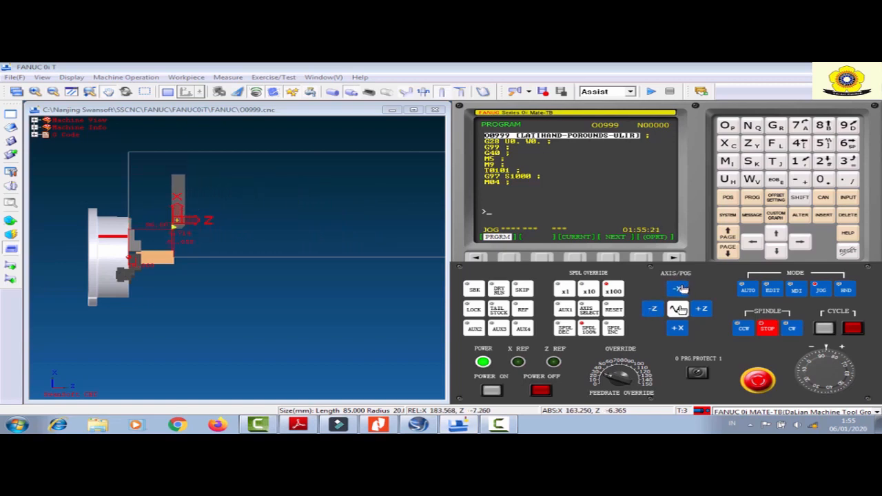
{"action": "left_click_drag", "start_coordinate": [226, 238], "coordinate": [266, 238]}
{"action": "scroll", "coordinate": [266, 238], "scroll_direction": "up", "scroll_amount": 4}
{"action": "left_click_drag", "start_coordinate": [346, 248], "coordinate": [401, 247]}
{"action": "scroll", "coordinate": [324, 250], "scroll_direction": "up", "scroll_amount": 4}
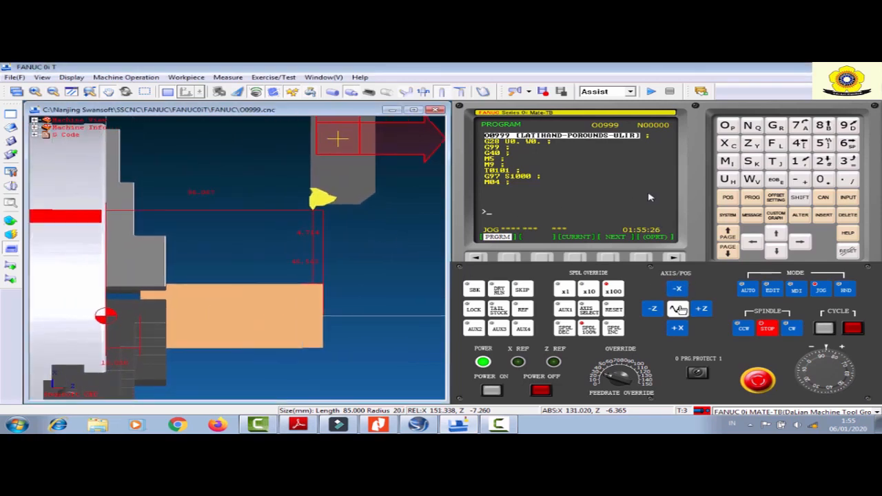
{"action": "left_click", "coordinate": [727, 197]}
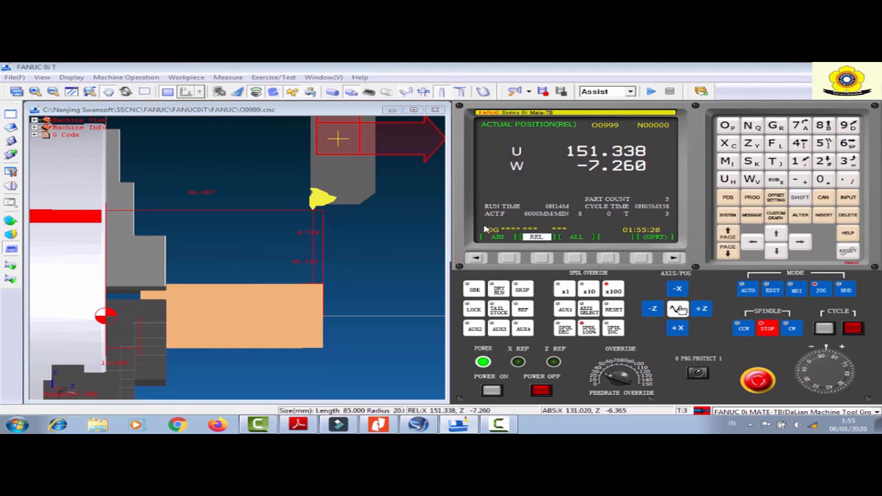
{"action": "left_click", "coordinate": [677, 289]}
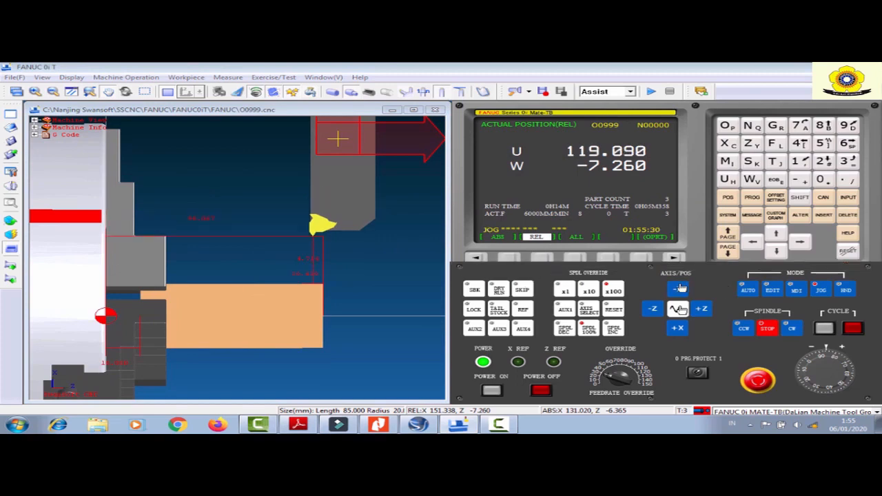
{"action": "scroll", "coordinate": [326, 232], "scroll_direction": "up", "scroll_amount": 3}
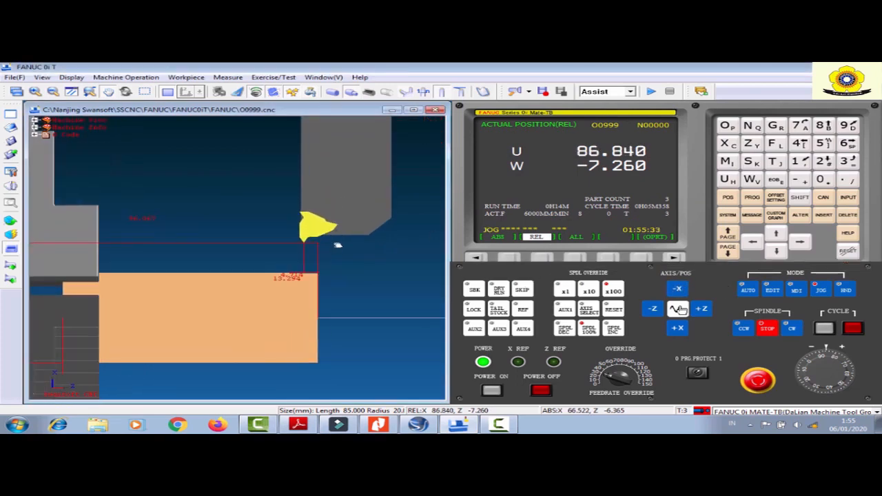
Clear the tool 3 wear offsets by setting both X and Z of W 003 to 0.
{"action": "left_click", "coordinate": [796, 290]}
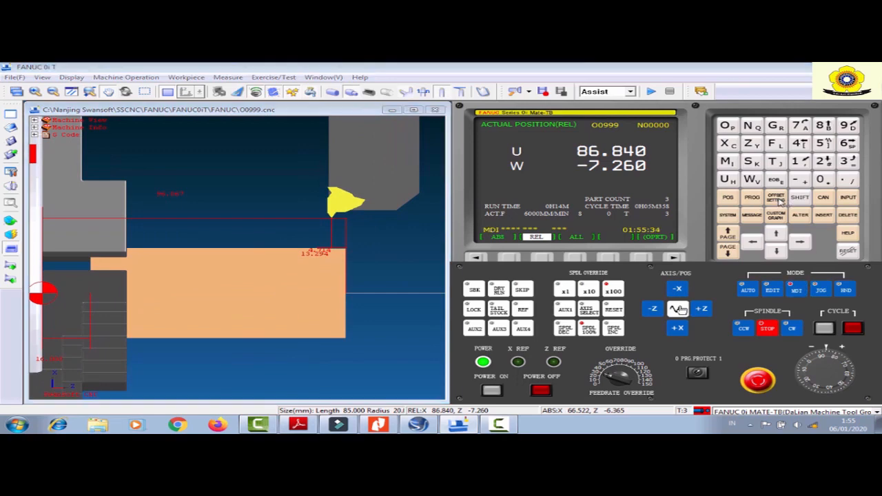
{"action": "left_click", "coordinate": [776, 198]}
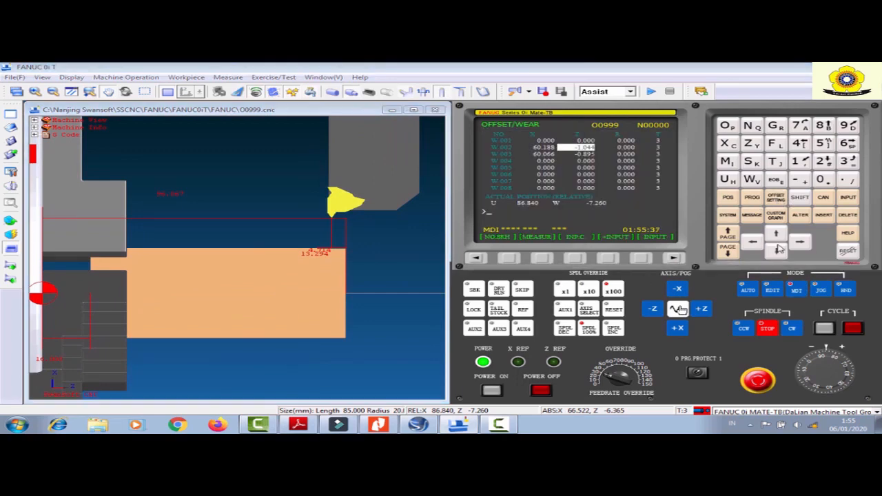
{"action": "left_click", "coordinate": [753, 242]}
{"action": "left_click", "coordinate": [776, 252]}
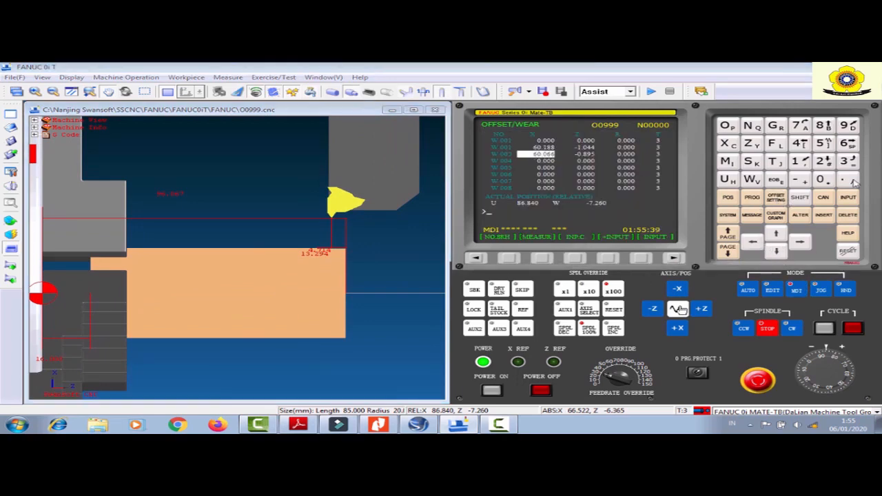
{"action": "left_click", "coordinate": [821, 180]}
{"action": "left_click", "coordinate": [849, 198]}
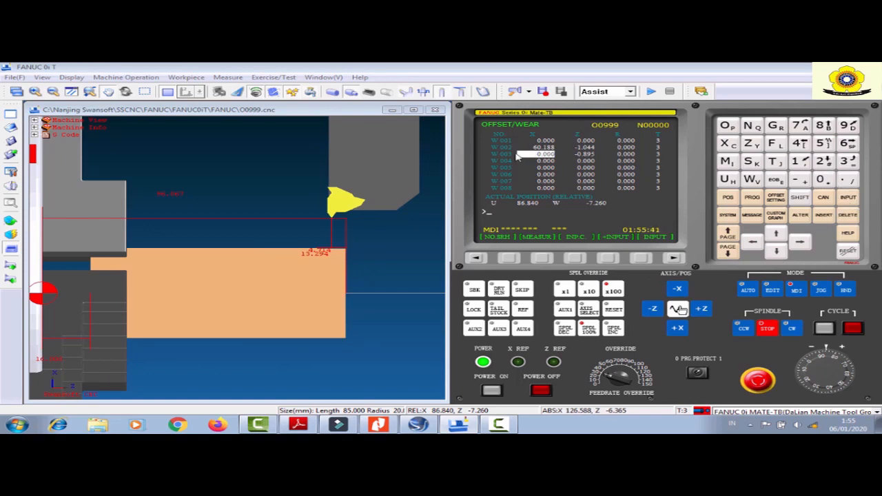
{"action": "left_click", "coordinate": [800, 242]}
{"action": "left_click", "coordinate": [822, 180]}
{"action": "left_click", "coordinate": [849, 199]}
{"action": "left_click", "coordinate": [754, 243]}
Switch off rapid traverse and jog tool 3 slowly in -X to just above the workpiece's outer diameter.
{"action": "left_click", "coordinate": [677, 309]}
{"action": "left_click", "coordinate": [679, 290]}
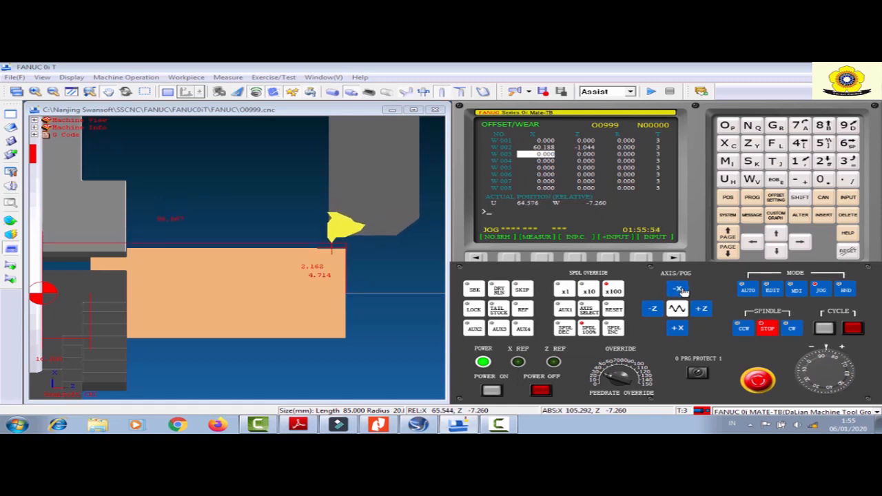
{"action": "scroll", "coordinate": [355, 253], "scroll_direction": "up", "scroll_amount": 3}
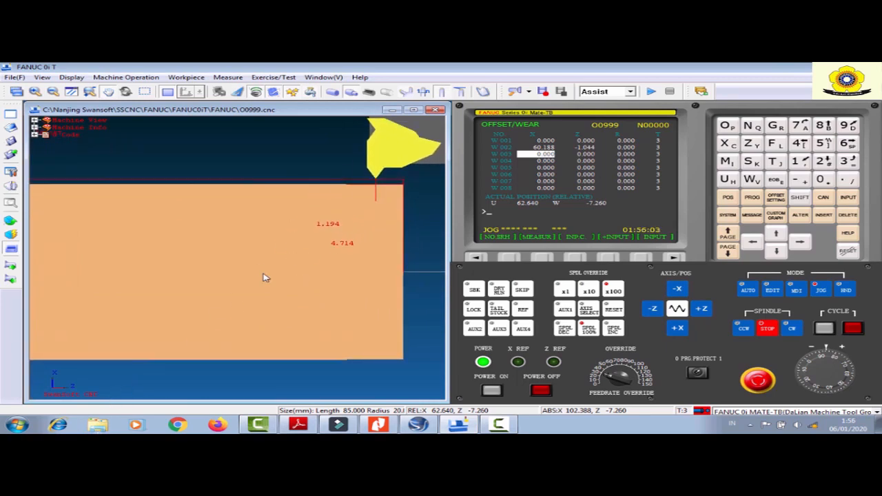
{"action": "left_click_drag", "start_coordinate": [406, 219], "coordinate": [372, 257]}
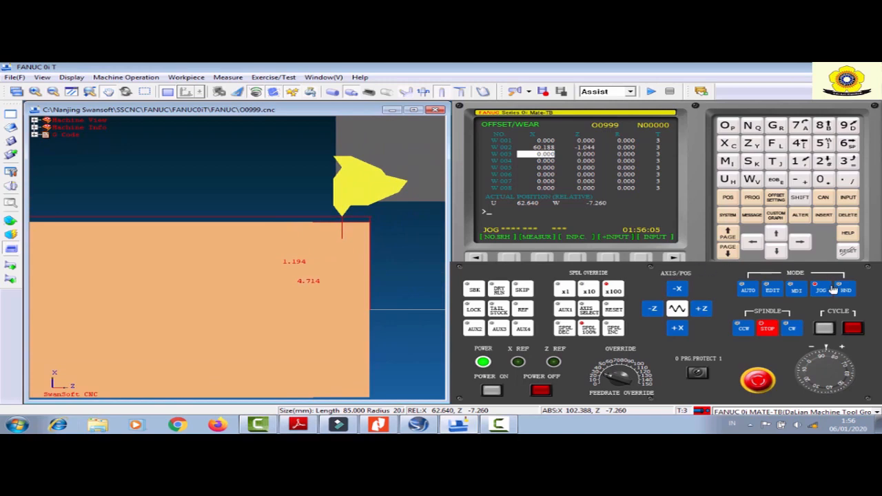
Step tool 3 in -X in handle mode, first at x100 and finally at x1, until its tip touches the outer diameter.
{"action": "left_click", "coordinate": [845, 290]}
{"action": "left_click", "coordinate": [678, 290]}
{"action": "left_click", "coordinate": [678, 290]}
{"action": "left_click", "coordinate": [678, 290]}
{"action": "left_click", "coordinate": [678, 290]}
{"action": "left_click", "coordinate": [677, 290]}
{"action": "left_click", "coordinate": [678, 290]}
{"action": "left_click", "coordinate": [678, 290]}
{"action": "left_click", "coordinate": [677, 290]}
{"action": "left_click", "coordinate": [678, 290]}
{"action": "left_click", "coordinate": [678, 290]}
{"action": "left_click", "coordinate": [678, 290]}
{"action": "left_click", "coordinate": [678, 290]}
{"action": "left_click", "coordinate": [678, 290]}
{"action": "left_click", "coordinate": [677, 290]}
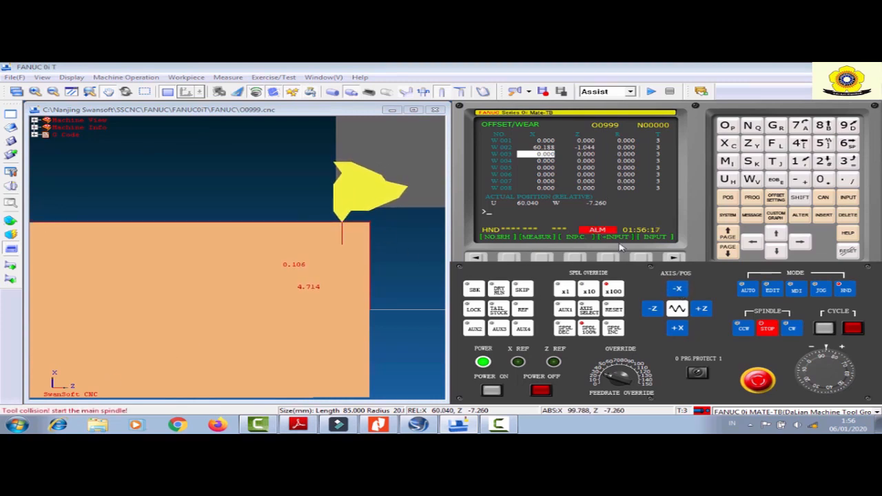
{"action": "left_click", "coordinate": [587, 292]}
{"action": "left_click", "coordinate": [560, 290]}
Measure the X offset of W 003 with the tool at X39.748.
{"action": "left_click", "coordinate": [729, 143]}
{"action": "left_click", "coordinate": [846, 161]}
{"action": "left_click", "coordinate": [843, 132]}
{"action": "left_click", "coordinate": [848, 181]}
{"action": "left_click", "coordinate": [802, 129]}
{"action": "left_click", "coordinate": [799, 142]}
{"action": "left_click", "coordinate": [822, 126]}
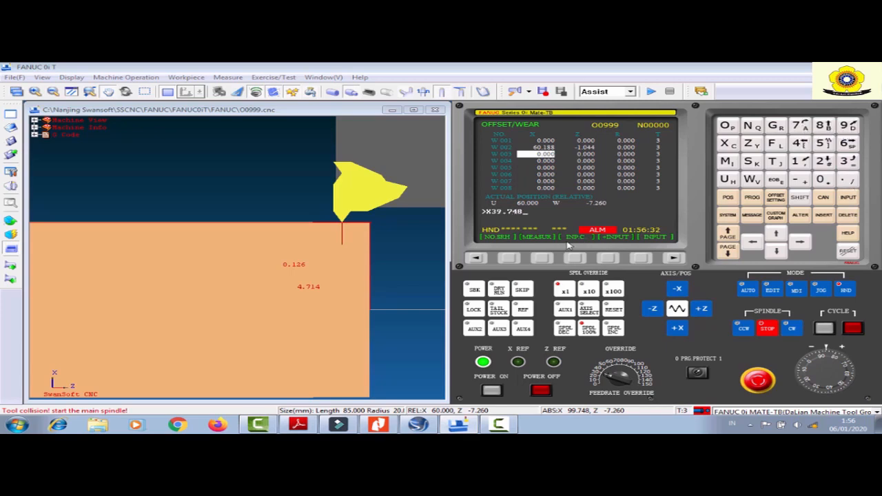
{"action": "left_click", "coordinate": [543, 258]}
Jog tool 3 in +Z to the workpiece's front face, then align the tip with small -Z handle steps, finishing at x100.
{"action": "left_click", "coordinate": [822, 293]}
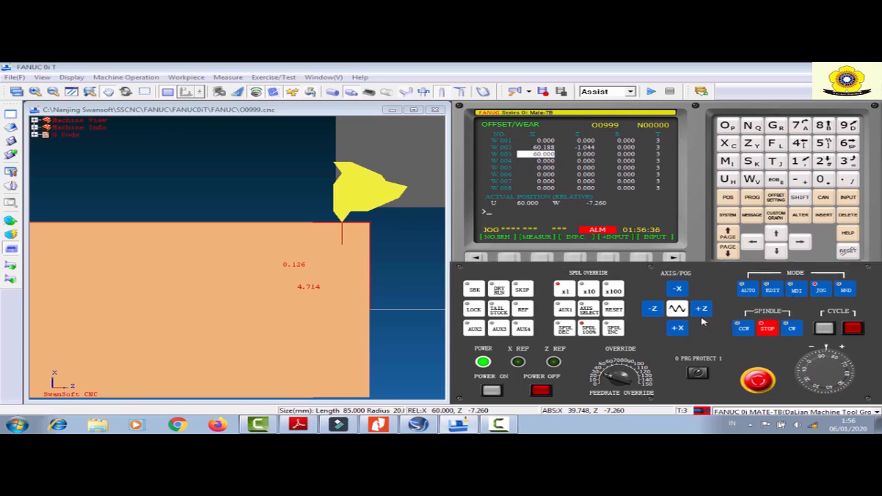
{"action": "left_click_drag", "start_coordinate": [702, 310], "coordinate": [702, 310]}
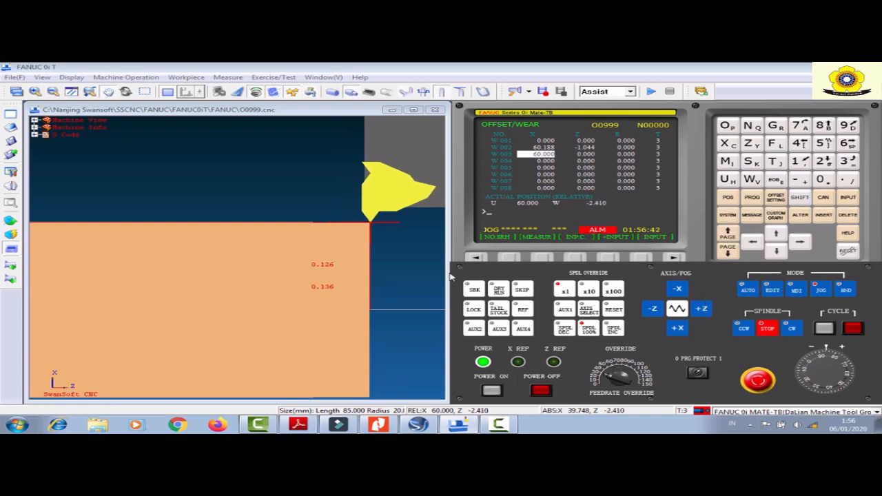
{"action": "scroll", "coordinate": [423, 269], "scroll_direction": "up", "scroll_amount": 2}
{"action": "scroll", "coordinate": [389, 256], "scroll_direction": "up", "scroll_amount": 3}
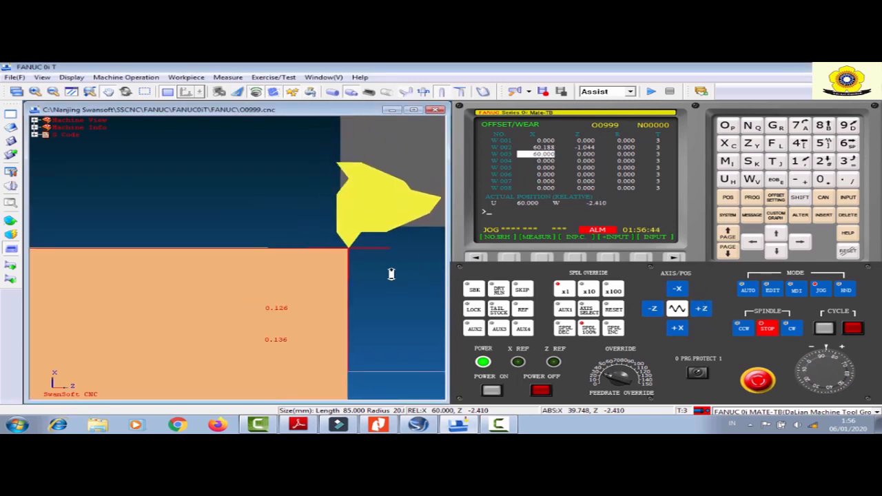
{"action": "left_click", "coordinate": [845, 290]}
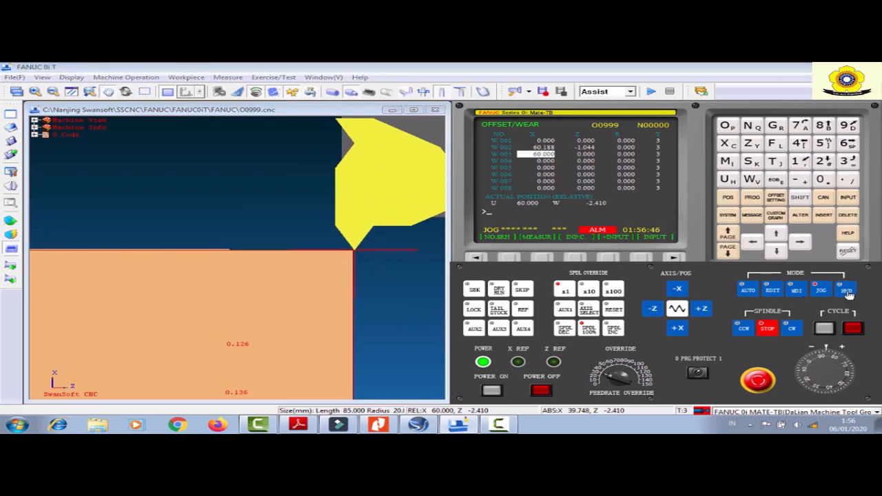
{"action": "left_click", "coordinate": [656, 311]}
{"action": "left_click", "coordinate": [653, 311]}
{"action": "left_click", "coordinate": [612, 290]}
{"action": "left_click", "coordinate": [656, 310]}
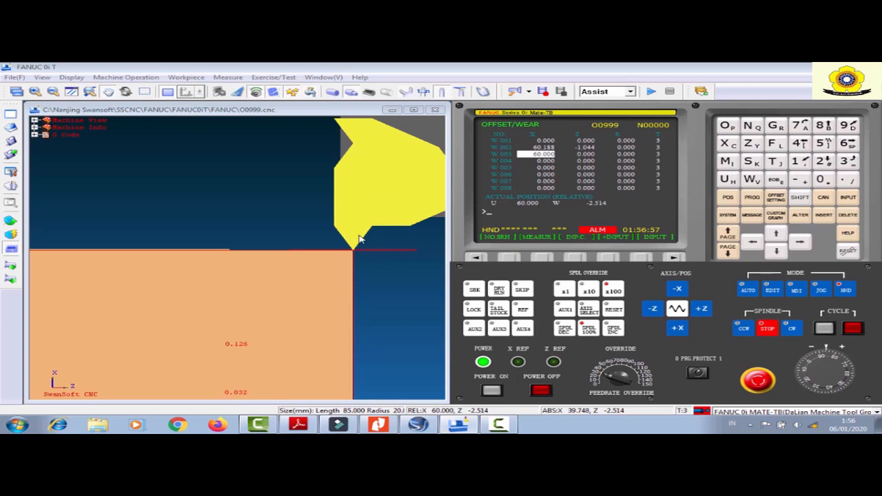
Measure the Z offset of W 003 with the tool at Z0.
{"action": "left_click", "coordinate": [749, 145]}
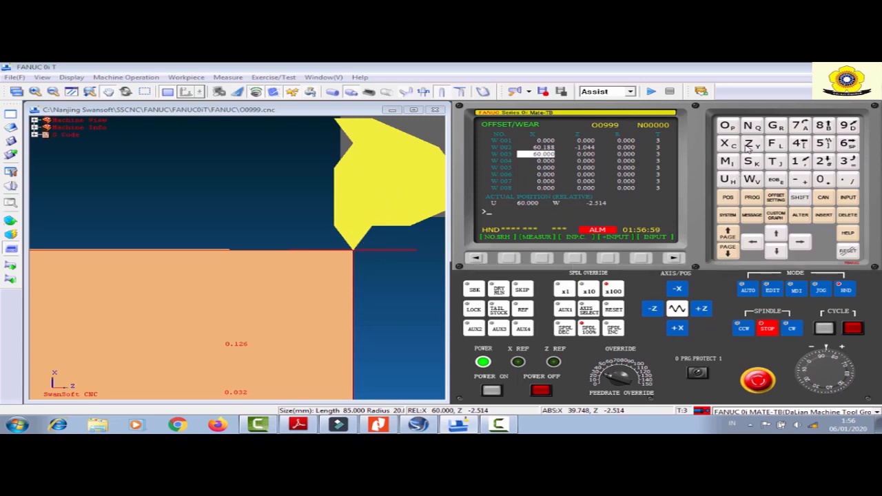
{"action": "left_click", "coordinate": [819, 180]}
{"action": "left_click", "coordinate": [801, 243]}
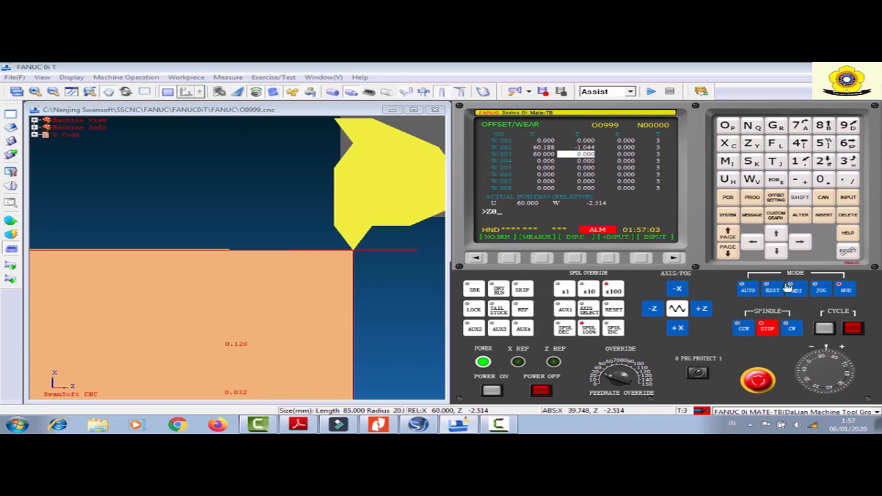
{"action": "left_click", "coordinate": [540, 258]}
Retract tool 3 from the workpiece in +X and +Z by jogging.
{"action": "left_click", "coordinate": [820, 289]}
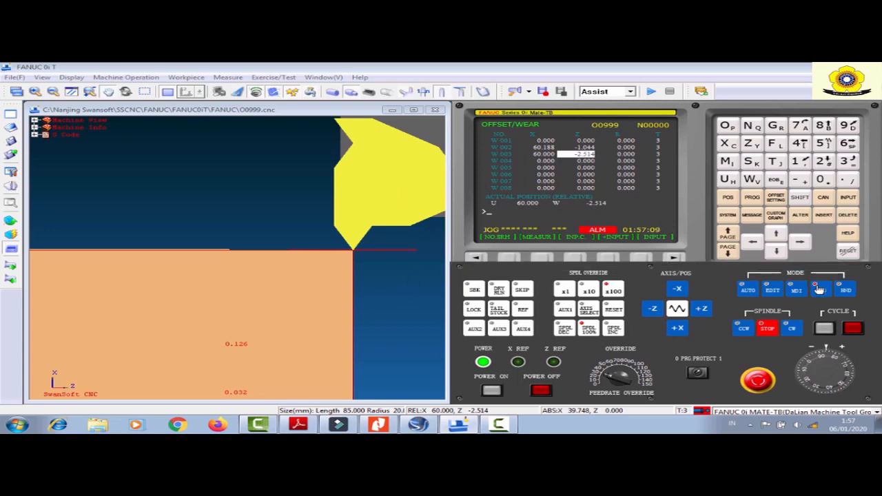
{"action": "left_click", "coordinate": [677, 327]}
{"action": "left_click", "coordinate": [701, 309]}
Begin a new MDI block with T0303 G54 G1 to check the tool 3 offset.
{"action": "left_click", "coordinate": [797, 290]}
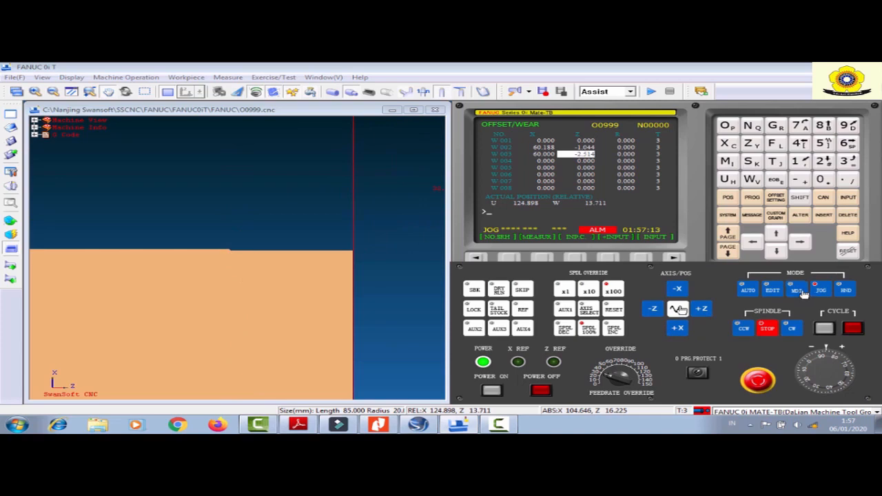
{"action": "left_click", "coordinate": [751, 197]}
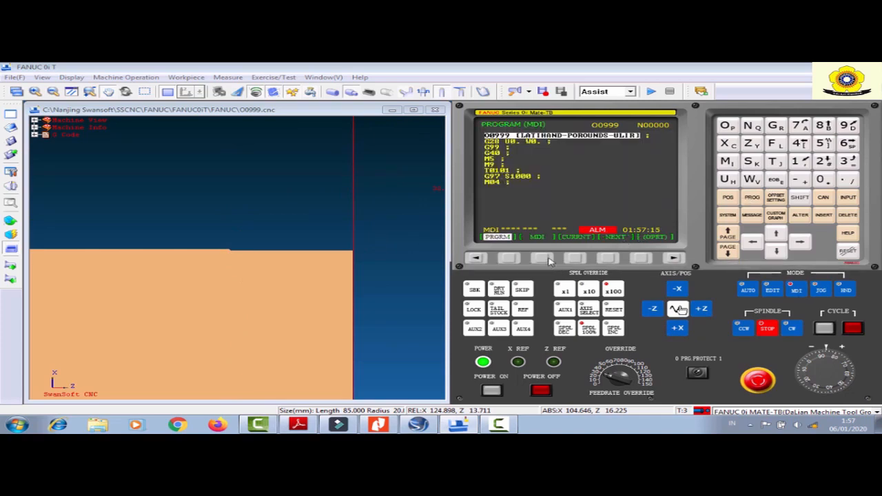
{"action": "left_click", "coordinate": [547, 260]}
{"action": "left_click", "coordinate": [774, 161]}
{"action": "left_click", "coordinate": [820, 180]}
{"action": "left_click", "coordinate": [844, 161]}
{"action": "left_click", "coordinate": [820, 180]}
{"action": "left_click", "coordinate": [847, 163]}
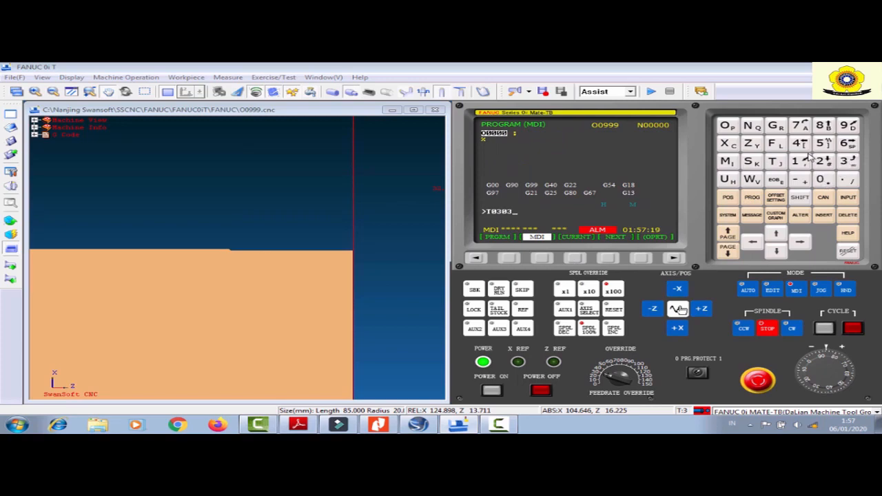
{"action": "left_click", "coordinate": [777, 128]}
{"action": "left_click", "coordinate": [821, 145]}
{"action": "left_click", "coordinate": [797, 144]}
{"action": "left_click", "coordinate": [776, 129]}
{"action": "left_click", "coordinate": [795, 162]}
Add X39.748 Z0. F0.5 to the T0303 block, end it and insert it into the MDI program.
{"action": "left_click", "coordinate": [725, 143]}
{"action": "left_click", "coordinate": [823, 161]}
{"action": "left_click", "coordinate": [847, 125]}
{"action": "left_click", "coordinate": [847, 179]}
{"action": "left_click", "coordinate": [799, 125]}
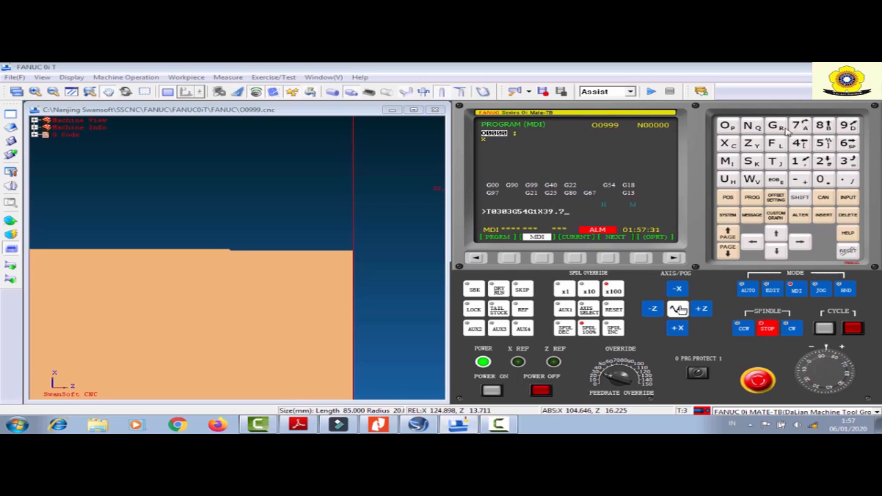
{"action": "left_click", "coordinate": [799, 144]}
{"action": "left_click", "coordinate": [824, 125]}
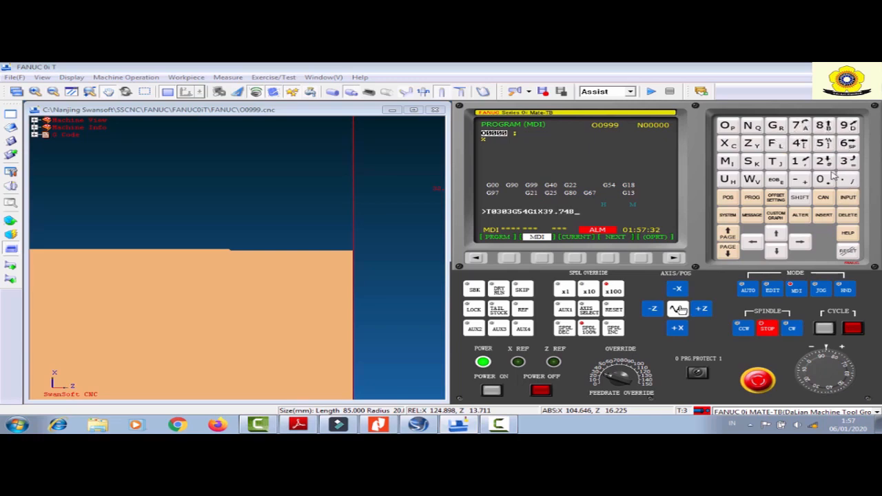
{"action": "left_click", "coordinate": [755, 148]}
{"action": "left_click", "coordinate": [829, 181]}
{"action": "left_click", "coordinate": [846, 180]}
{"action": "left_click", "coordinate": [772, 143]}
{"action": "left_click", "coordinate": [820, 179]}
{"action": "left_click", "coordinate": [845, 180]}
{"action": "left_click", "coordinate": [824, 143]}
{"action": "left_click", "coordinate": [781, 181]}
{"action": "left_click", "coordinate": [825, 215]}
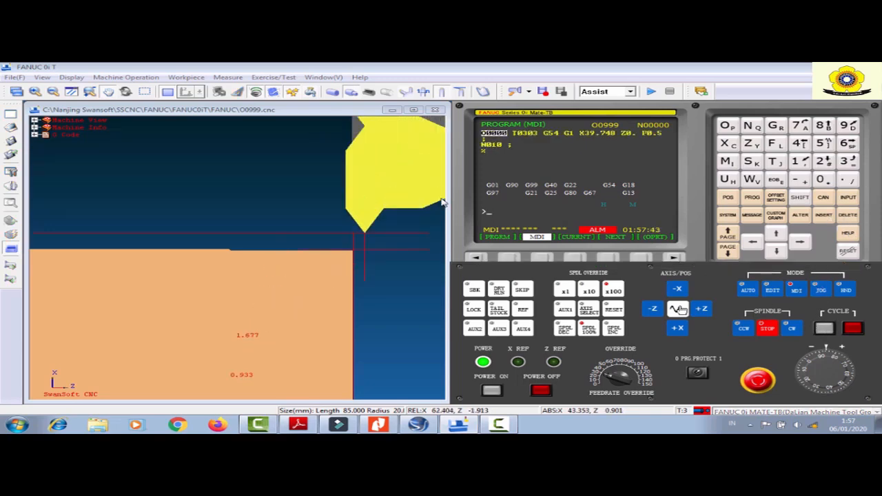
Run the MDI block to bring tool 3 to the workpiece corner, and inspect its tip closely.
{"action": "middle_click_drag", "start_coordinate": [400, 243], "coordinate": [386, 269]}
{"action": "scroll", "coordinate": [360, 242], "scroll_direction": "up", "scroll_amount": 2}
{"action": "scroll", "coordinate": [372, 261], "scroll_direction": "down", "scroll_amount": 3}
{"action": "scroll", "coordinate": [372, 272], "scroll_direction": "down", "scroll_amount": 4}
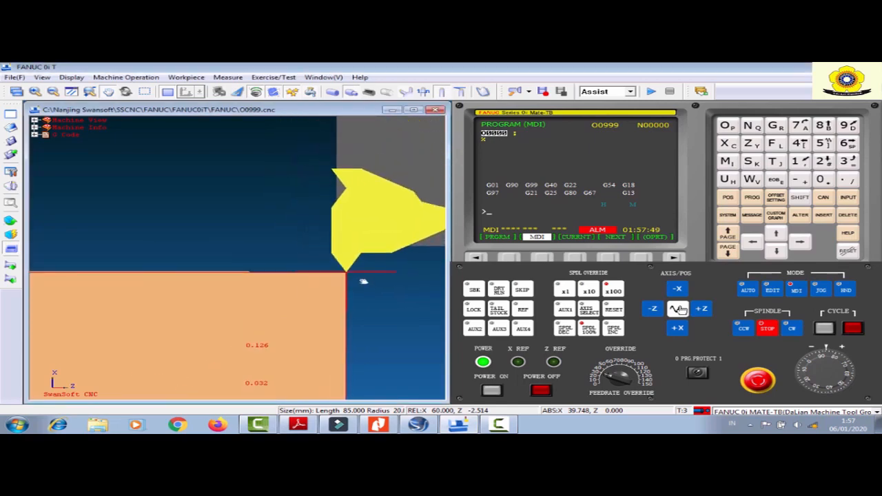
Return the X and Z axes to the machine reference position with tool 3.
{"action": "left_click", "coordinate": [820, 290]}
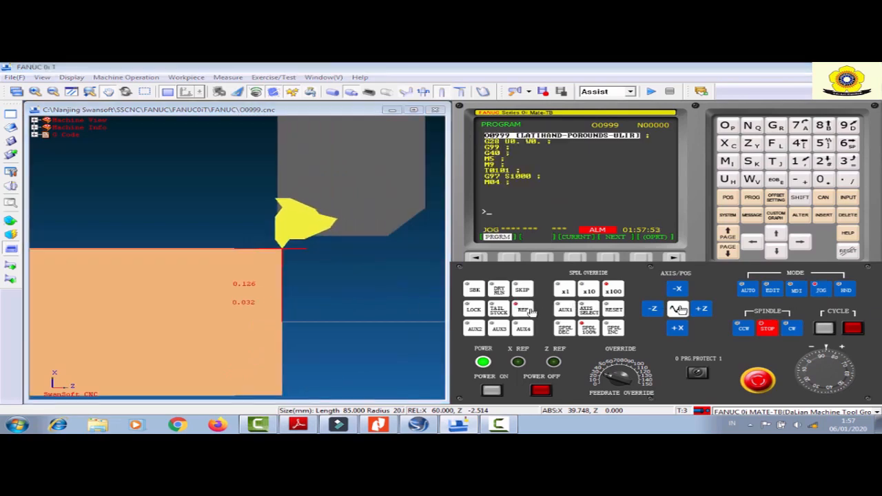
{"action": "left_click", "coordinate": [682, 310]}
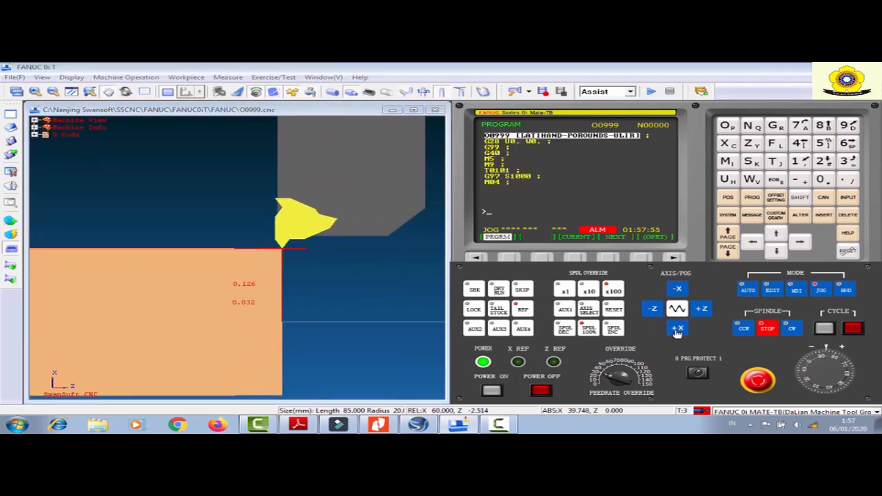
{"action": "left_click", "coordinate": [677, 329]}
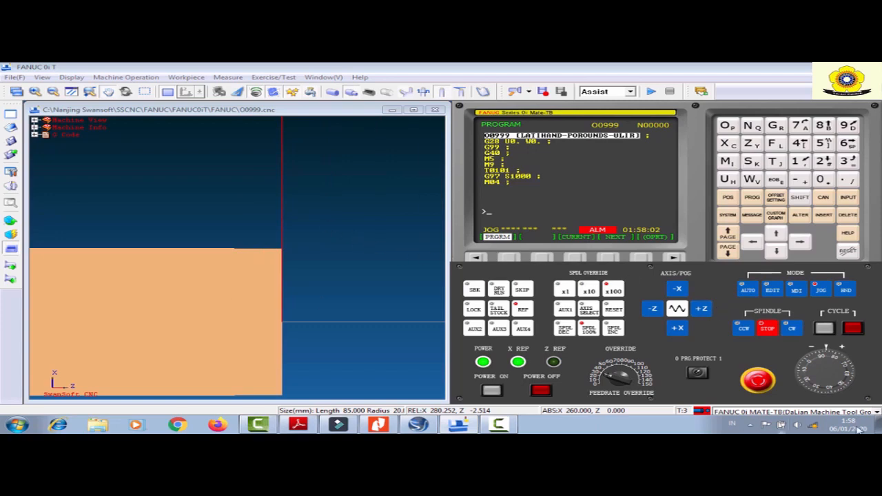
{"action": "scroll", "coordinate": [270, 232], "scroll_direction": "down", "scroll_amount": 3}
{"action": "scroll", "coordinate": [270, 232], "scroll_direction": "down", "scroll_amount": 4}
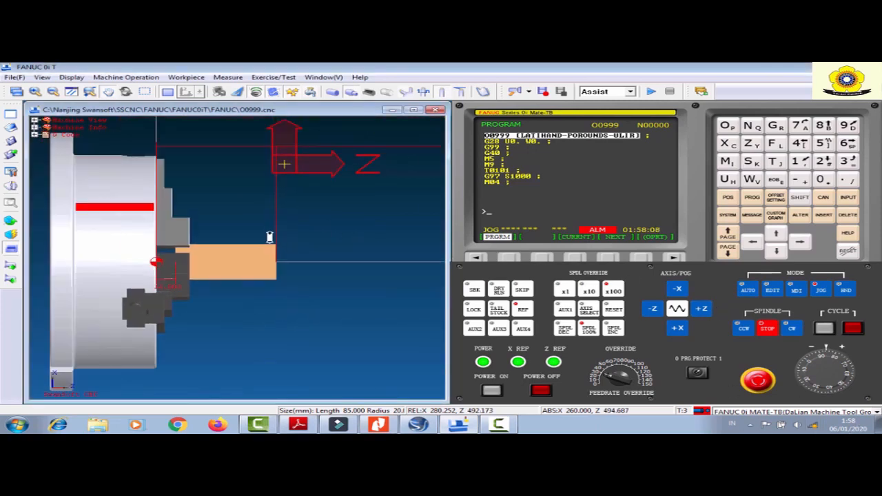
Bring up program O0999 in AUTO mode and show the tool path trace in the workpiece view.
{"action": "scroll", "coordinate": [269, 246], "scroll_direction": "down", "scroll_amount": 4}
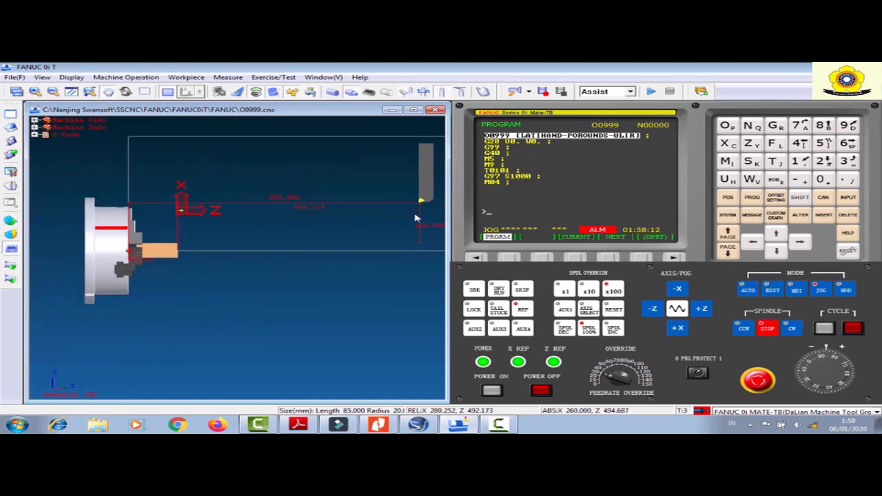
{"action": "middle_click_drag", "start_coordinate": [382, 255], "coordinate": [347, 227]}
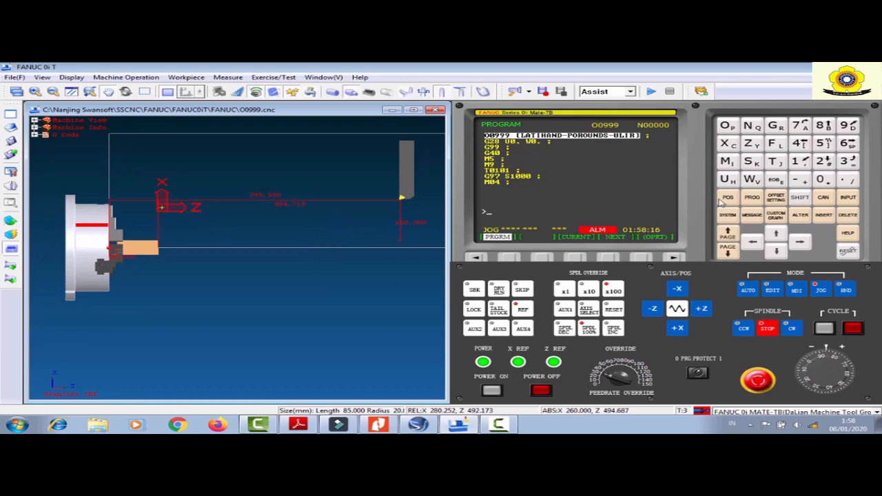
{"action": "left_click", "coordinate": [794, 290]}
{"action": "left_click", "coordinate": [752, 198]}
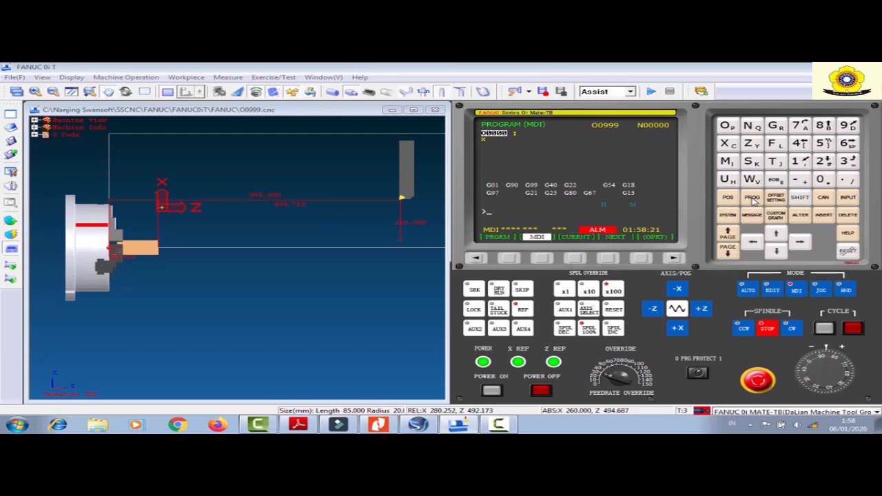
{"action": "left_click", "coordinate": [747, 290]}
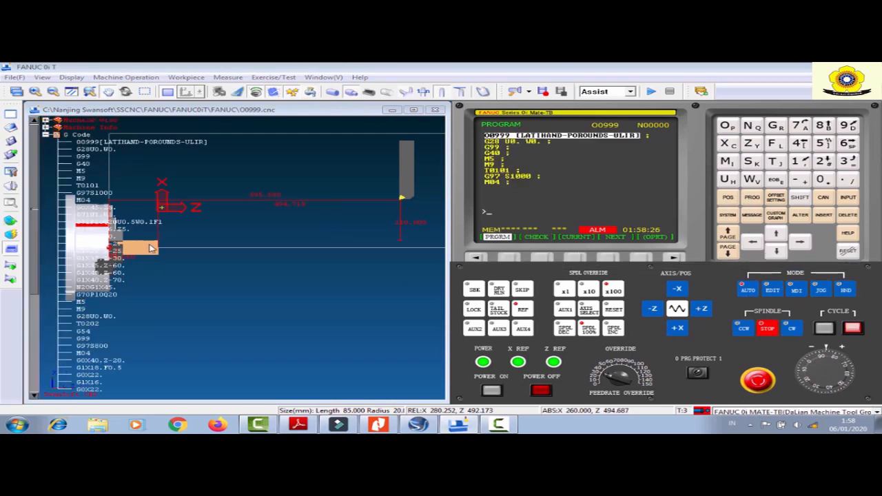
{"action": "left_click", "coordinate": [73, 78]}
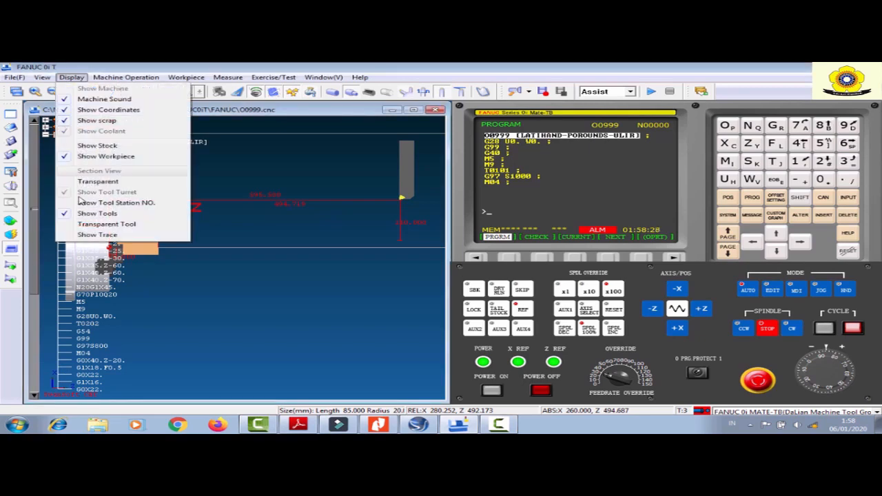
{"action": "left_click", "coordinate": [90, 235]}
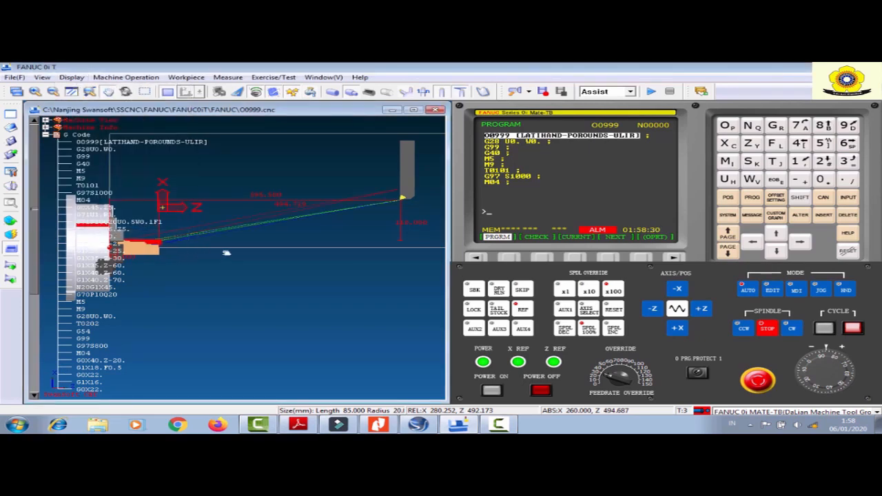
Collapse the G-code listing and examine the traced red roughing and green grooving paths along the workpiece.
{"action": "scroll", "coordinate": [213, 252], "scroll_direction": "up", "scroll_amount": 2}
{"action": "scroll", "coordinate": [256, 235], "scroll_direction": "up", "scroll_amount": 3}
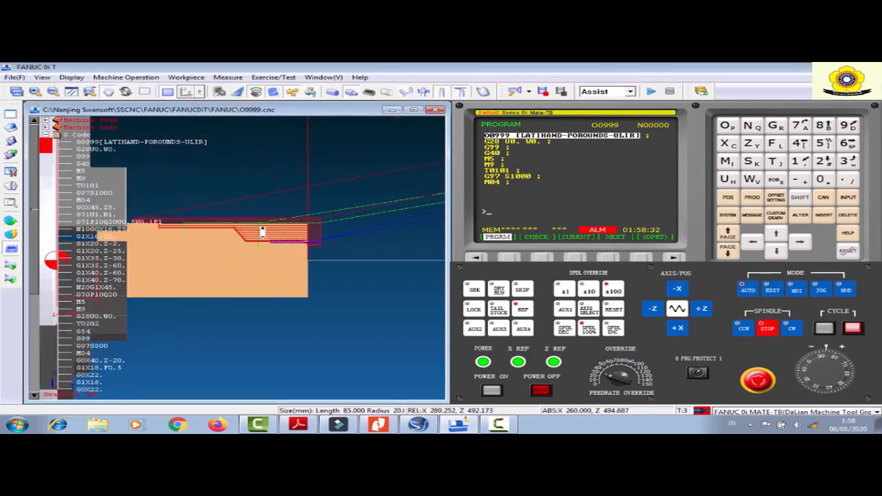
{"action": "scroll", "coordinate": [286, 238], "scroll_direction": "up", "scroll_amount": 4}
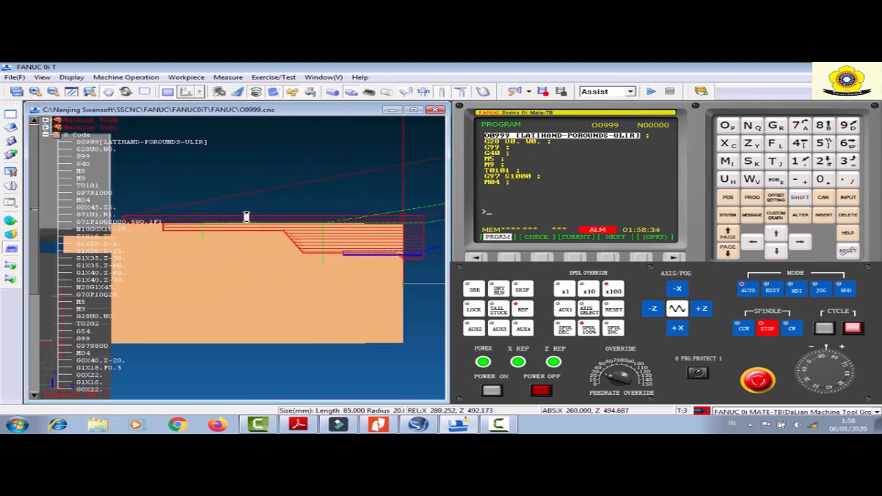
{"action": "left_click", "coordinate": [46, 137]}
{"action": "scroll", "coordinate": [193, 234], "scroll_direction": "up", "scroll_amount": 2}
{"action": "scroll", "coordinate": [109, 208], "scroll_direction": "up", "scroll_amount": 1}
{"action": "middle_click_drag", "start_coordinate": [110, 207], "coordinate": [94, 202]}
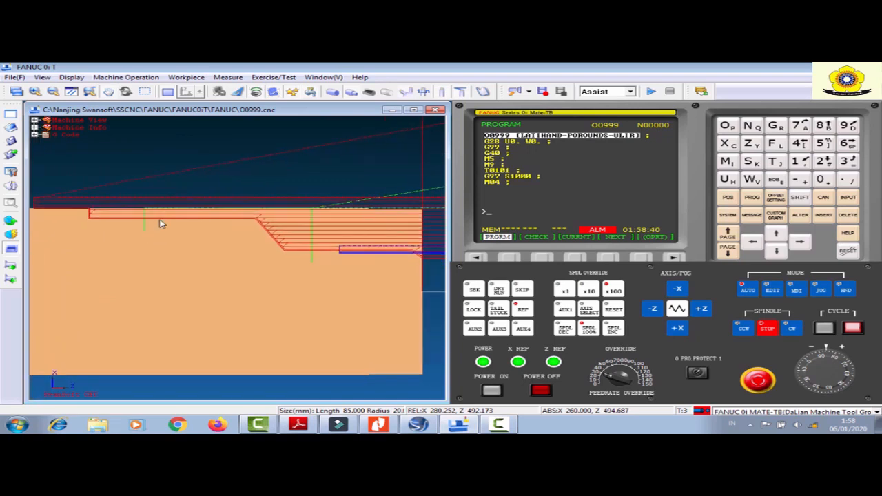
{"action": "middle_click_drag", "start_coordinate": [180, 209], "coordinate": [171, 209]}
{"action": "middle_click_drag", "start_coordinate": [336, 234], "coordinate": [328, 231]}
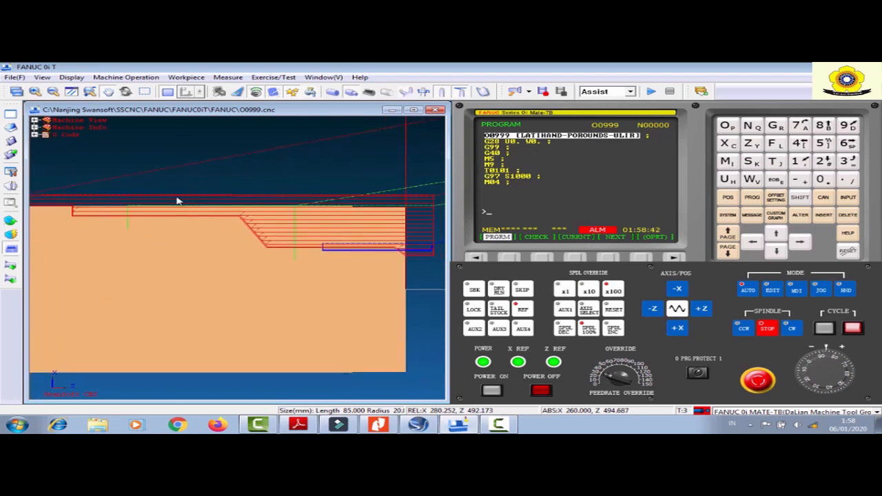
{"action": "scroll", "coordinate": [297, 231], "scroll_direction": "up", "scroll_amount": 1}
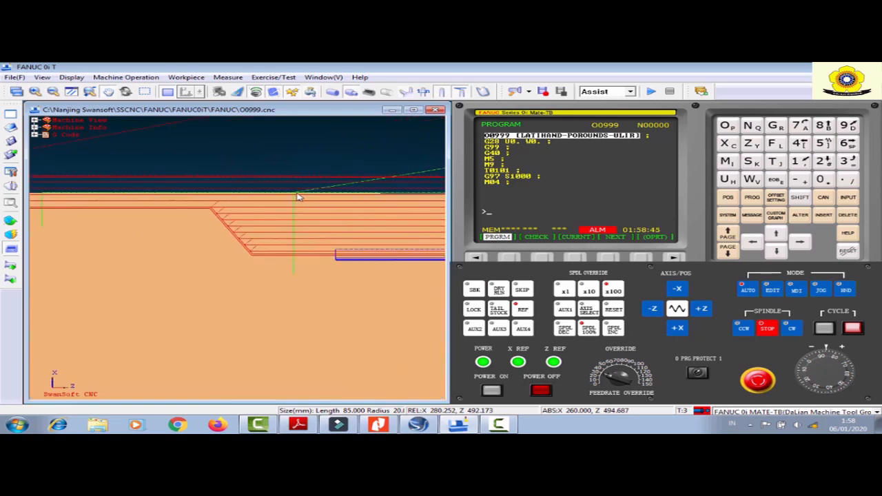
{"action": "middle_click_drag", "start_coordinate": [303, 193], "coordinate": [276, 193]}
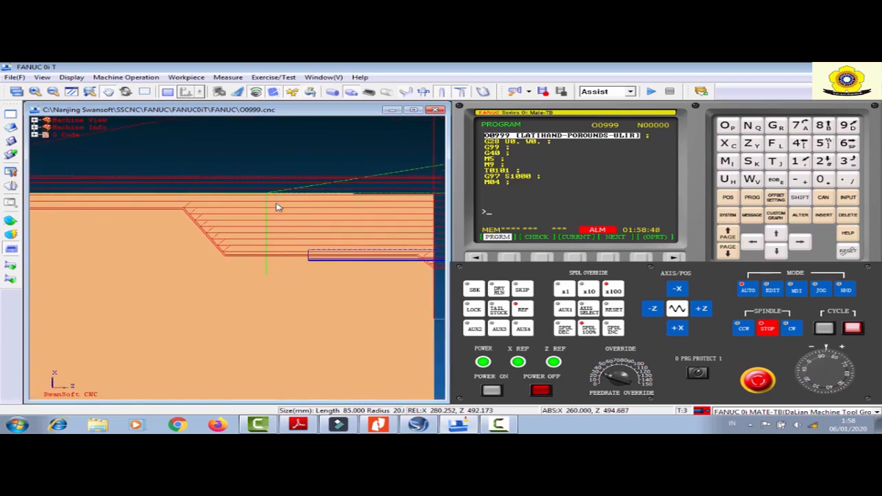
{"action": "scroll", "coordinate": [267, 201], "scroll_direction": "down", "scroll_amount": 1}
{"action": "middle_click_drag", "start_coordinate": [76, 187], "coordinate": [93, 187]}
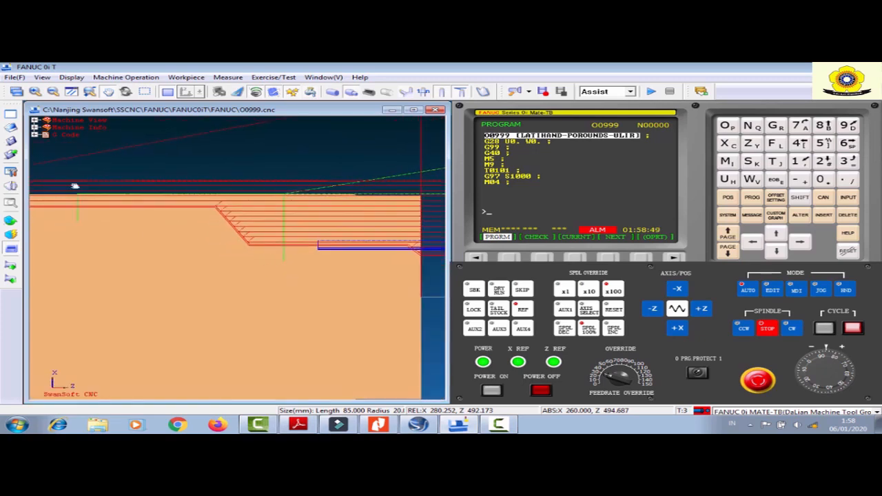
Examine the blue threading path at the workpiece's free end and the approach paths back to the tool.
{"action": "middle_click_drag", "start_coordinate": [421, 250], "coordinate": [330, 255]}
{"action": "scroll", "coordinate": [319, 251], "scroll_direction": "up", "scroll_amount": 1}
{"action": "scroll", "coordinate": [224, 246], "scroll_direction": "up", "scroll_amount": 1}
{"action": "scroll", "coordinate": [223, 245], "scroll_direction": "down", "scroll_amount": 3}
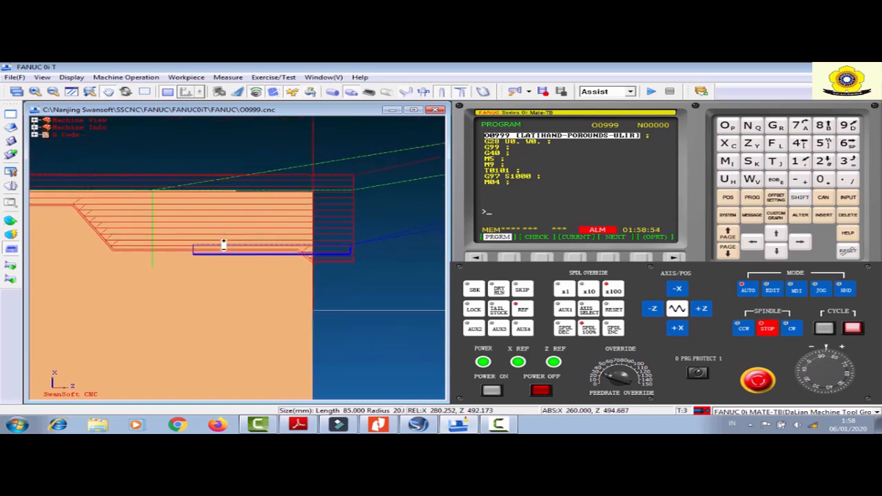
{"action": "scroll", "coordinate": [224, 245], "scroll_direction": "down", "scroll_amount": 4}
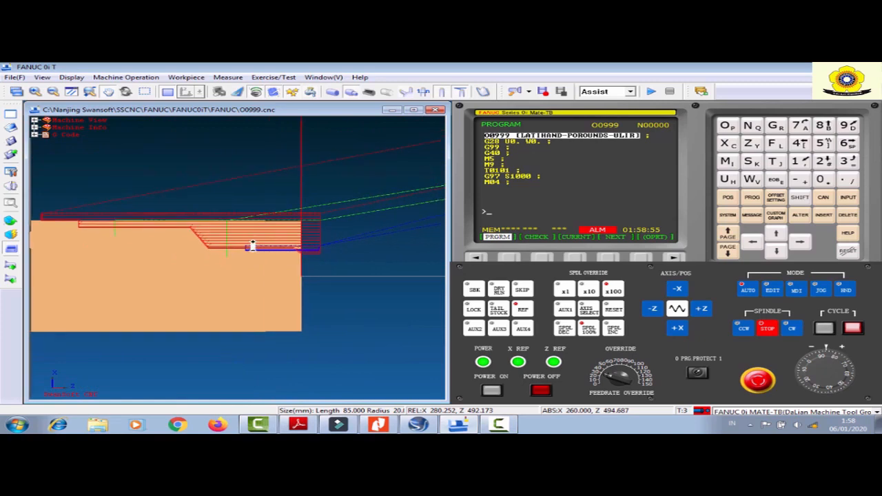
{"action": "scroll", "coordinate": [216, 243], "scroll_direction": "down", "scroll_amount": 4}
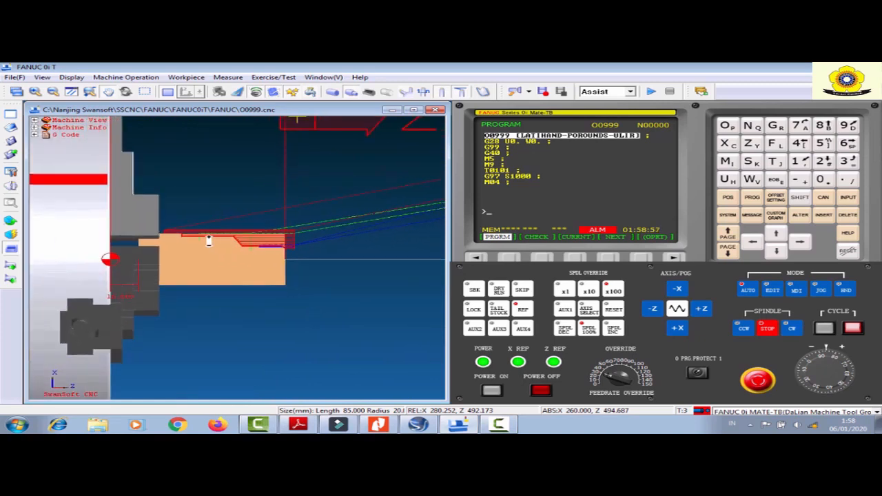
{"action": "scroll", "coordinate": [235, 243], "scroll_direction": "down", "scroll_amount": 5}
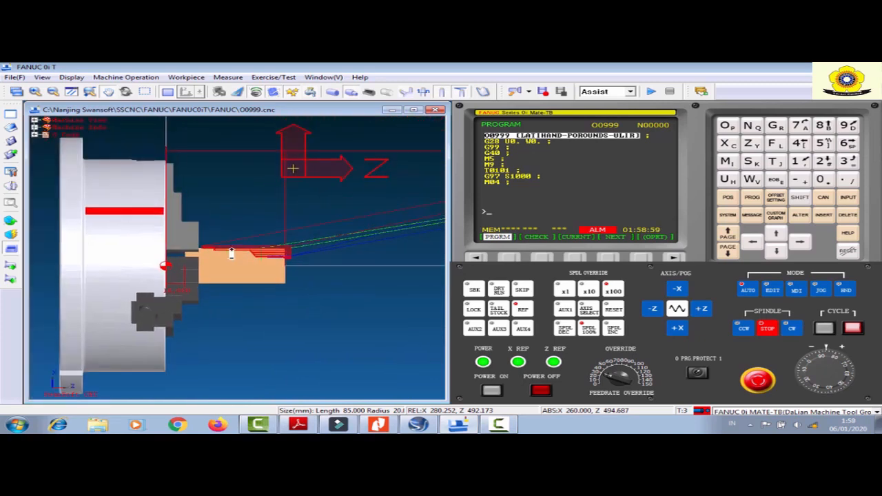
{"action": "scroll", "coordinate": [256, 261], "scroll_direction": "down", "scroll_amount": 4}
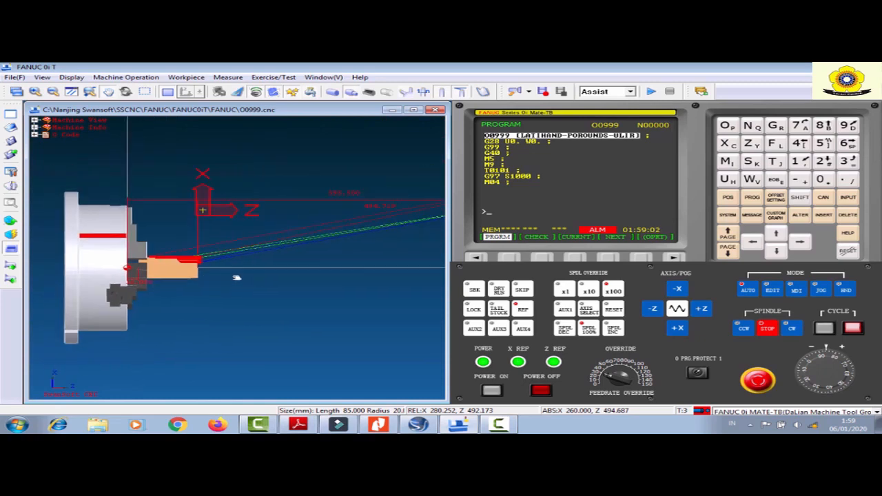
{"action": "scroll", "coordinate": [223, 271], "scroll_direction": "down", "scroll_amount": 3}
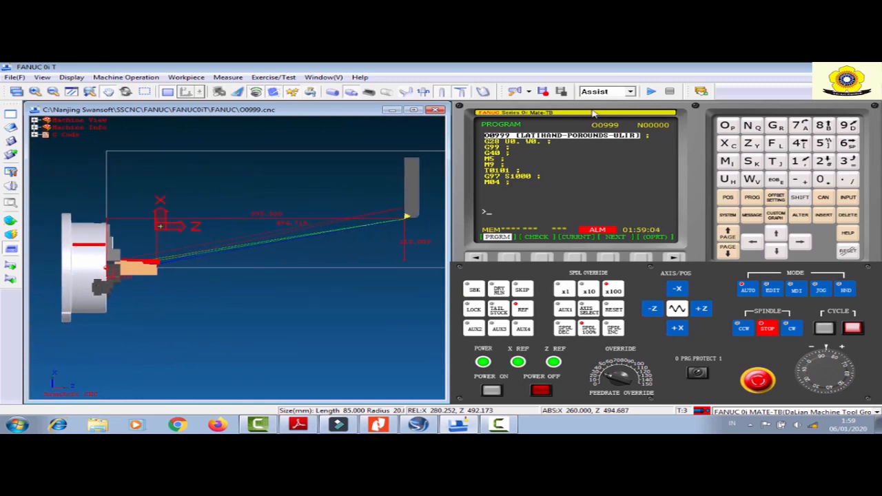
Open program O0999 in EDIT mode and read through its blocks, including the T0303 section with the G76 threading cycle.
{"action": "left_click", "coordinate": [773, 288]}
{"action": "left_click", "coordinate": [751, 198]}
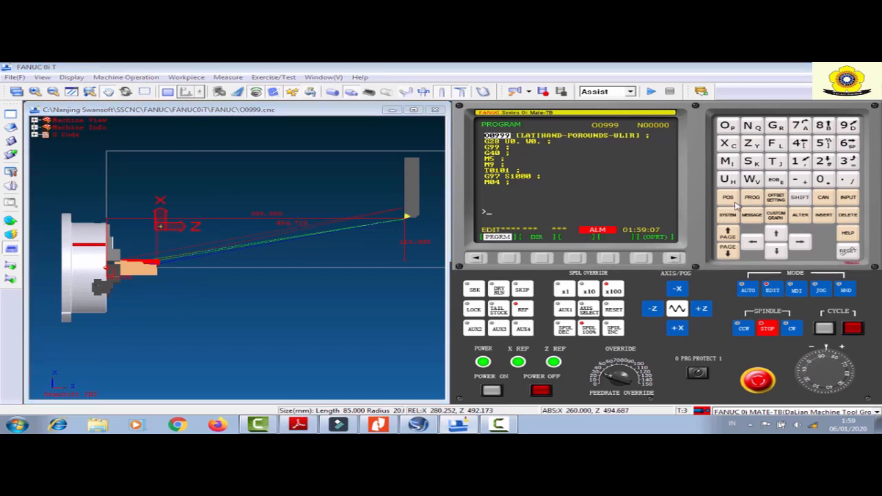
{"action": "left_click", "coordinate": [542, 257]}
{"action": "left_click", "coordinate": [508, 257]}
{"action": "left_click", "coordinate": [775, 252]}
{"action": "left_click", "coordinate": [775, 252]}
{"action": "left_click", "coordinate": [775, 253]}
{"action": "left_click", "coordinate": [775, 252]}
{"action": "left_click", "coordinate": [775, 252]}
{"action": "left_click", "coordinate": [776, 252]}
{"action": "left_click", "coordinate": [776, 252]}
{"action": "left_click", "coordinate": [774, 253]}
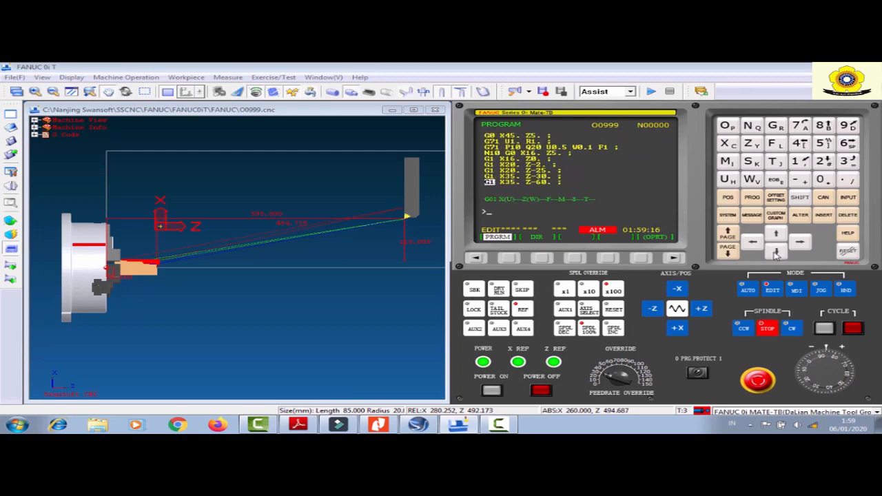
{"action": "left_click", "coordinate": [775, 253]}
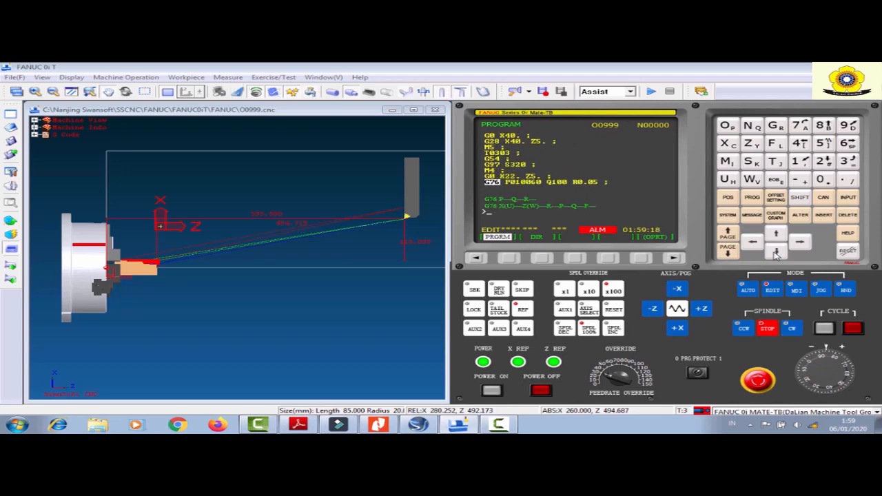
{"action": "left_click", "coordinate": [776, 252]}
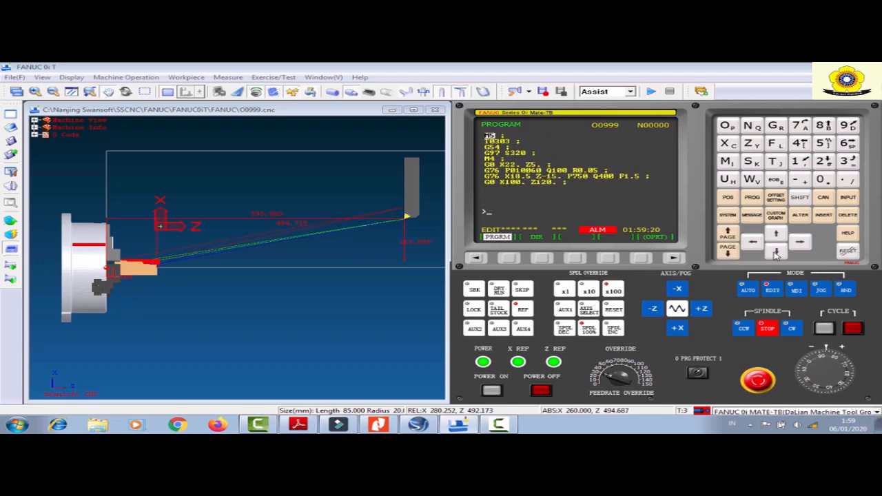
{"action": "left_click", "coordinate": [775, 253]}
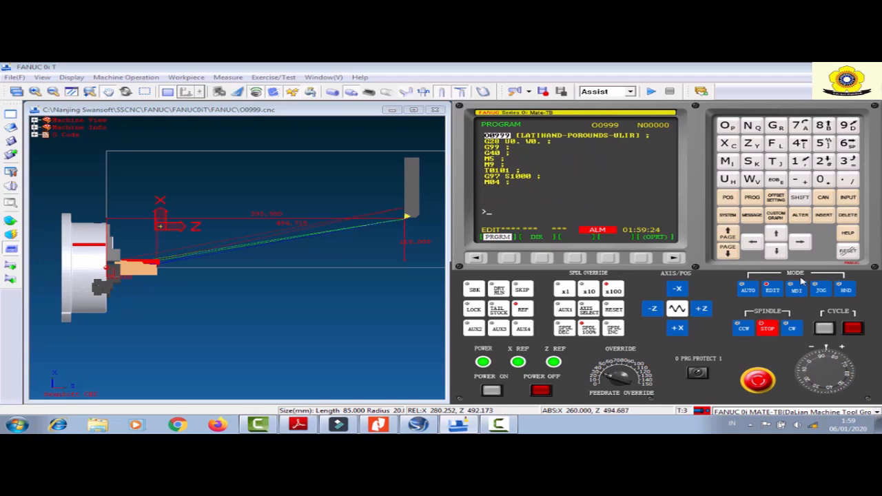
Enter T0101 as an MDI block and run it to call tool 1.
{"action": "left_click", "coordinate": [796, 290]}
{"action": "left_click", "coordinate": [759, 199]}
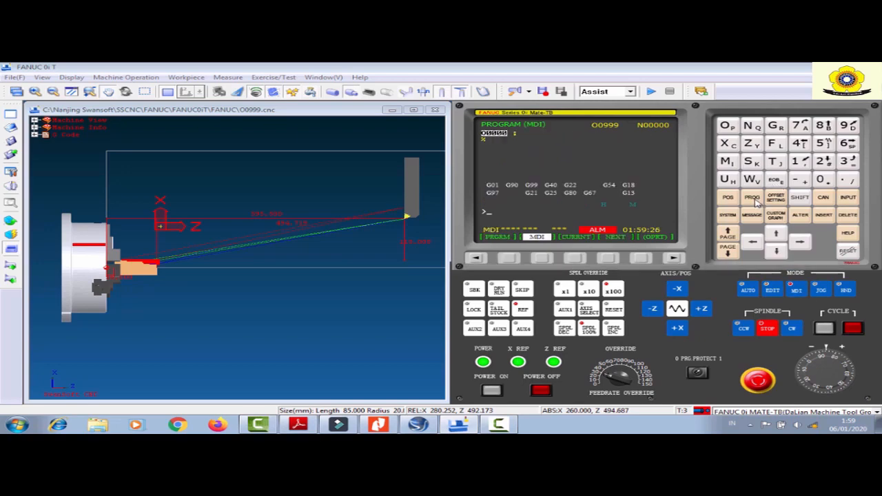
{"action": "left_click", "coordinate": [543, 259]}
{"action": "left_click", "coordinate": [773, 161]}
{"action": "left_click", "coordinate": [824, 179]}
{"action": "left_click", "coordinate": [798, 161]}
{"action": "left_click", "coordinate": [824, 181]}
{"action": "left_click", "coordinate": [776, 180]}
{"action": "left_click", "coordinate": [824, 215]}
{"action": "left_click", "coordinate": [823, 328]}
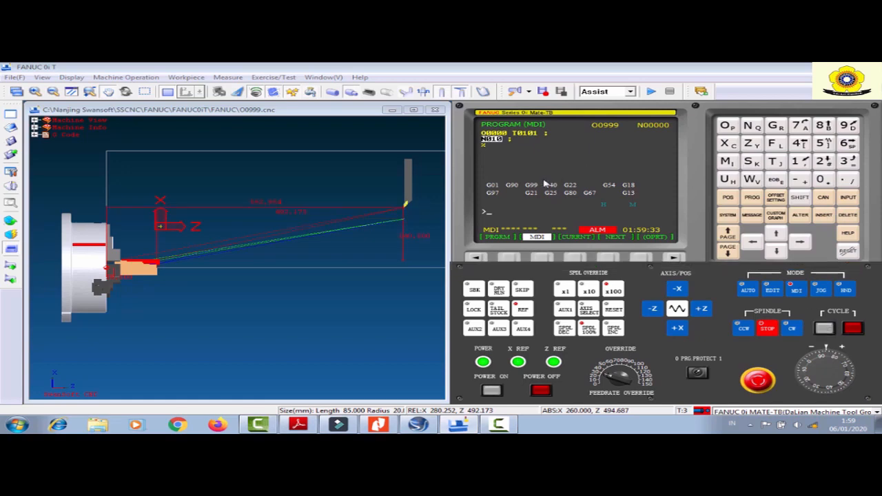
Switch the control to AUTO mode and start the machining cycle of program O0999.
{"action": "left_click_drag", "start_coordinate": [346, 241], "coordinate": [353, 239]}
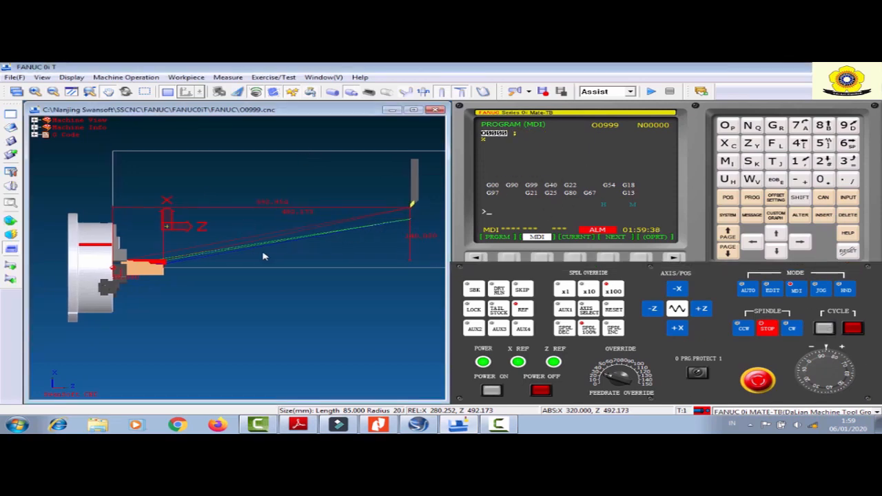
{"action": "scroll", "coordinate": [223, 278], "scroll_direction": "up", "scroll_amount": 4}
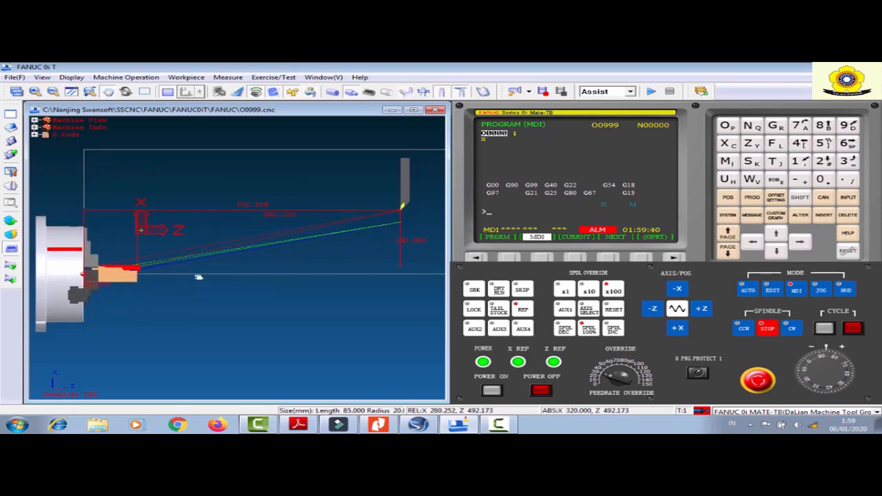
{"action": "left_click_drag", "start_coordinate": [197, 275], "coordinate": [160, 264]}
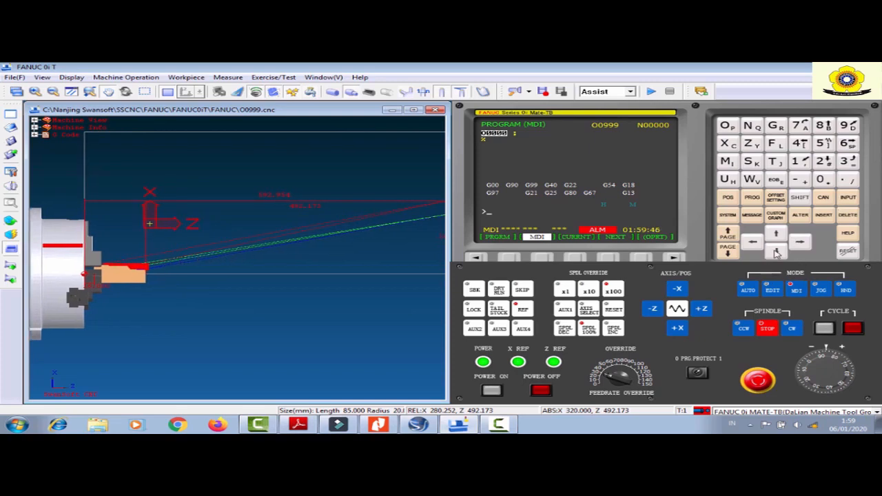
{"action": "left_click", "coordinate": [748, 290]}
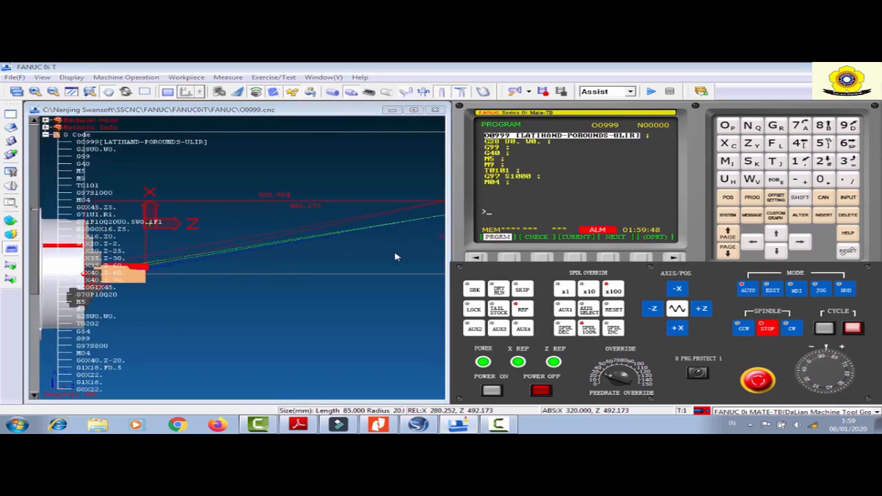
{"action": "left_click_drag", "start_coordinate": [365, 240], "coordinate": [365, 255]}
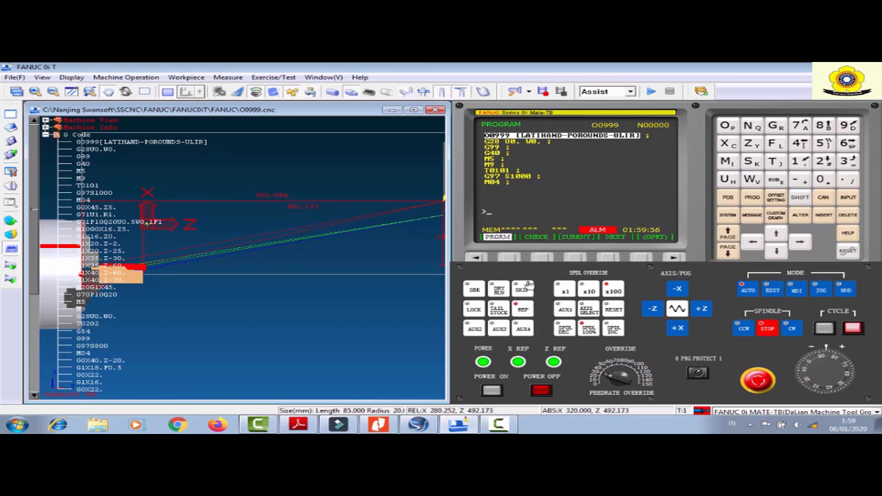
{"action": "left_click", "coordinate": [826, 329]}
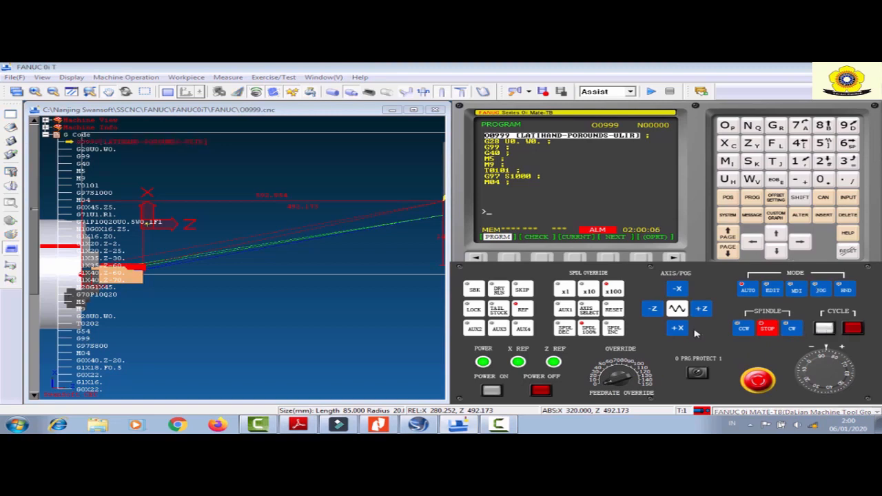
Switch to the 3D machine view and close the machine door.
{"action": "left_click", "coordinate": [14, 252]}
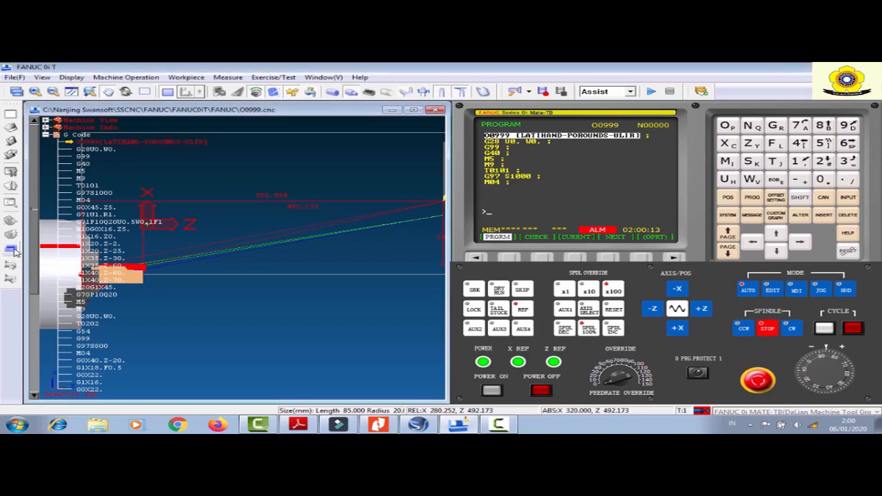
{"action": "left_click", "coordinate": [170, 93]}
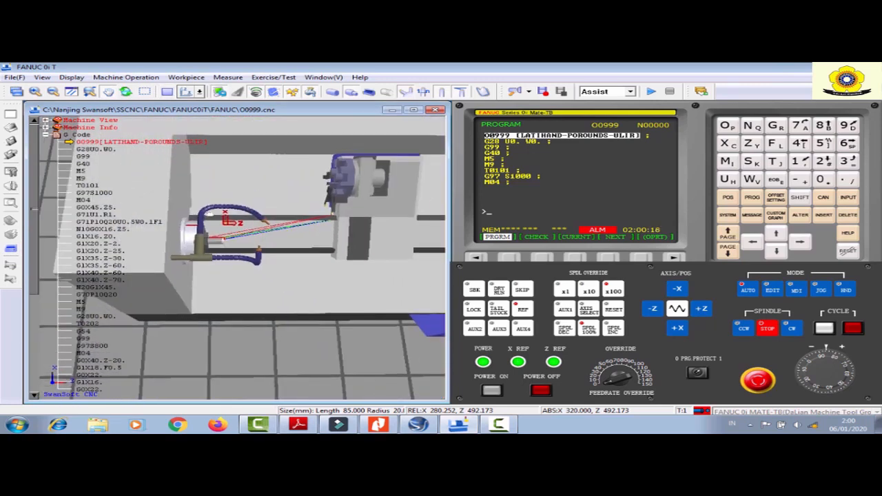
{"action": "left_click", "coordinate": [13, 252]}
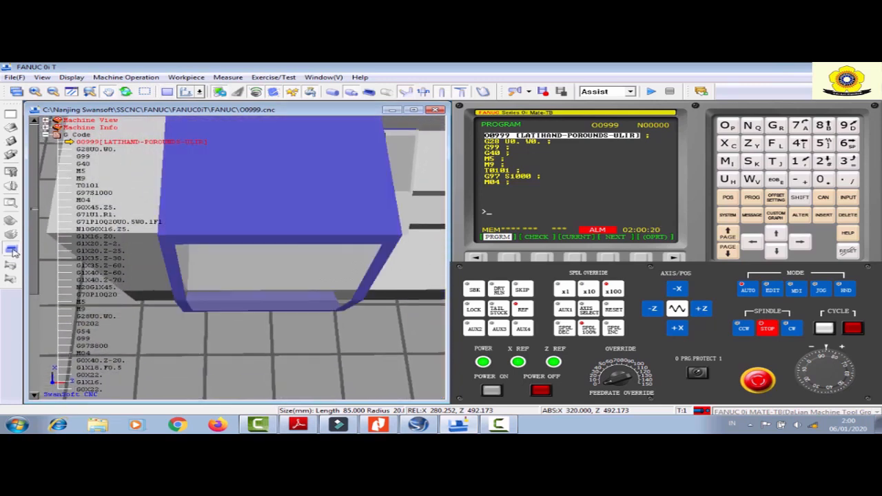
Switch the machine display from 3D to the 2D view, framed on the chuck and the clamped workpiece.
{"action": "left_click", "coordinate": [125, 96]}
{"action": "left_click_drag", "start_coordinate": [246, 219], "coordinate": [323, 288]}
{"action": "mouse_move", "coordinate": [269, 240]}
{"action": "left_mouse_down"}
{"action": "mouse_move", "coordinate": [281, 254]}
{"action": "mouse_move", "coordinate": [279, 247]}
{"action": "left_mouse_up"}
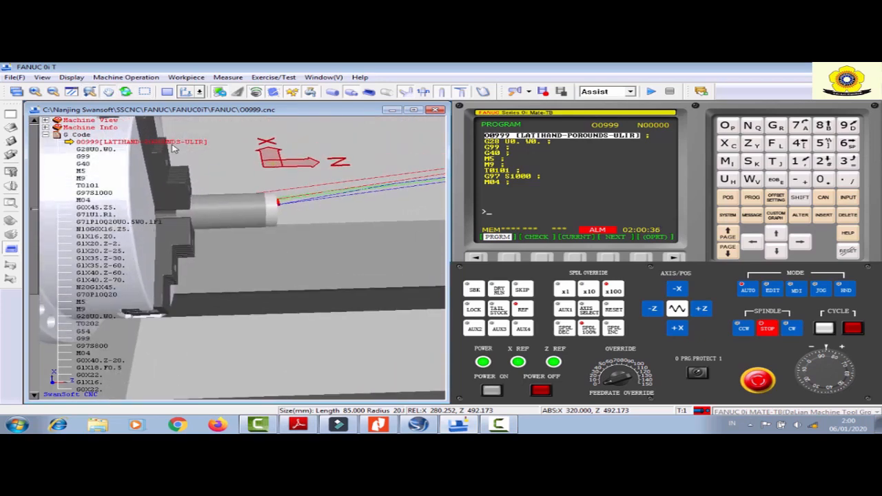
{"action": "left_click_drag", "start_coordinate": [249, 155], "coordinate": [254, 301]}
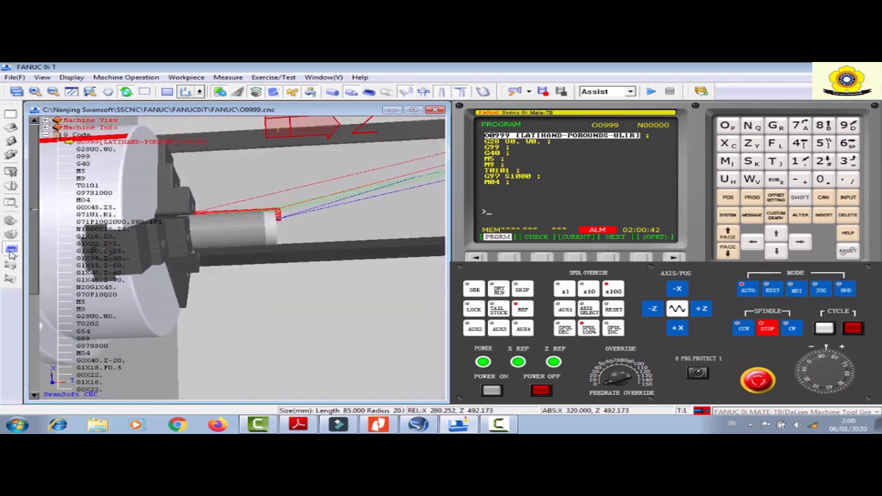
{"action": "left_click", "coordinate": [166, 94]}
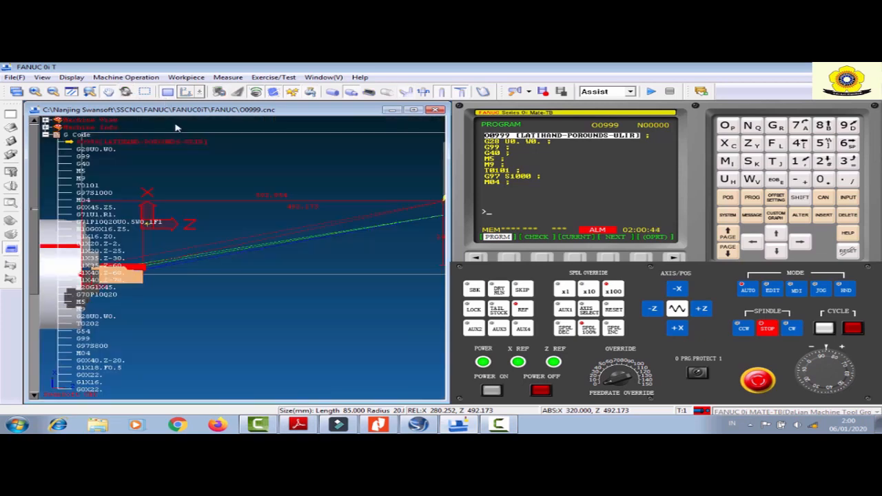
{"action": "left_click_drag", "start_coordinate": [181, 232], "coordinate": [190, 206]}
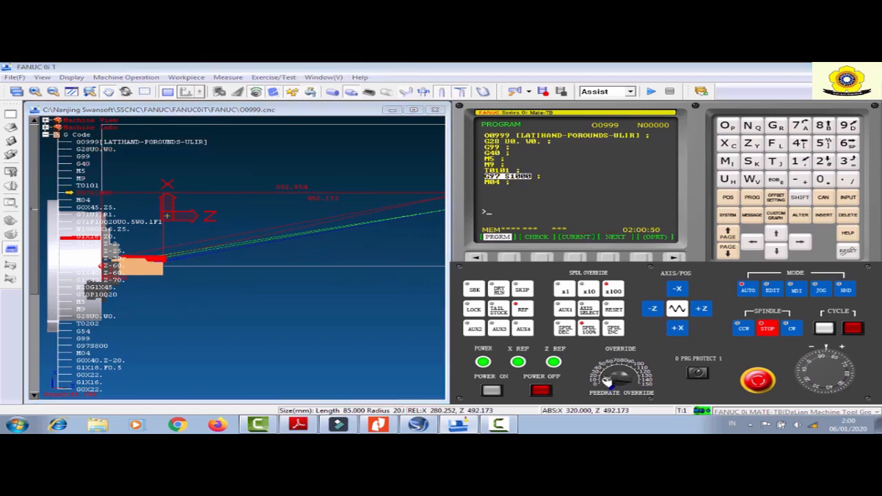
Collapse the G Code tree and follow the machining of program O0999 in close-up on the workpiece.
{"action": "left_click_drag", "start_coordinate": [257, 225], "coordinate": [287, 212]}
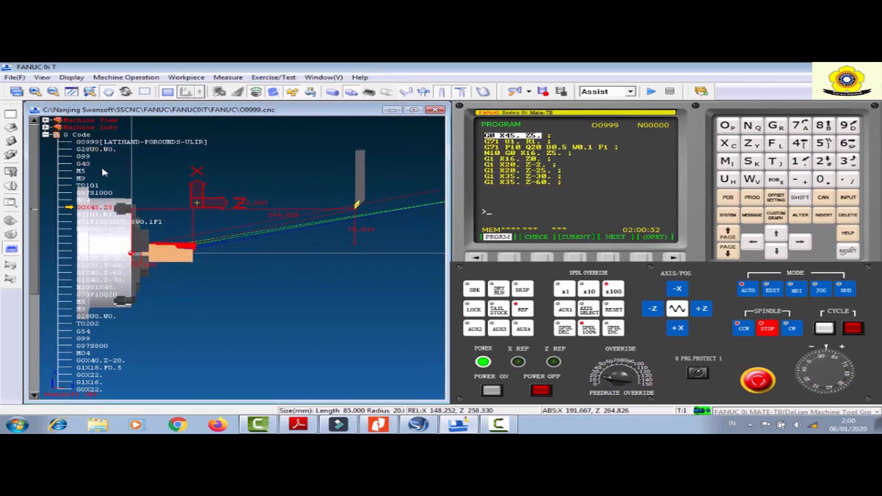
{"action": "left_click", "coordinate": [45, 135]}
{"action": "left_click_drag", "start_coordinate": [233, 206], "coordinate": [280, 204]}
{"action": "scroll", "coordinate": [278, 202], "scroll_direction": "up", "scroll_amount": 3}
{"action": "scroll", "coordinate": [279, 202], "scroll_direction": "up", "scroll_amount": 4}
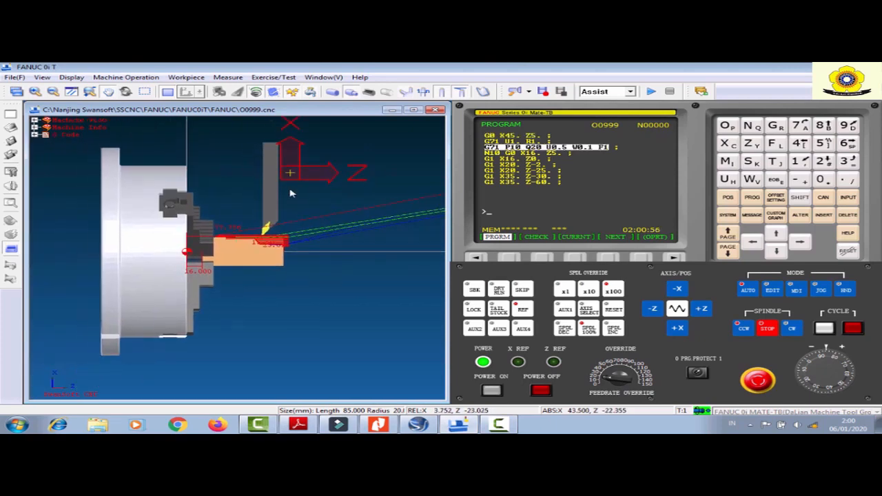
{"action": "left_click_drag", "start_coordinate": [278, 175], "coordinate": [336, 167]}
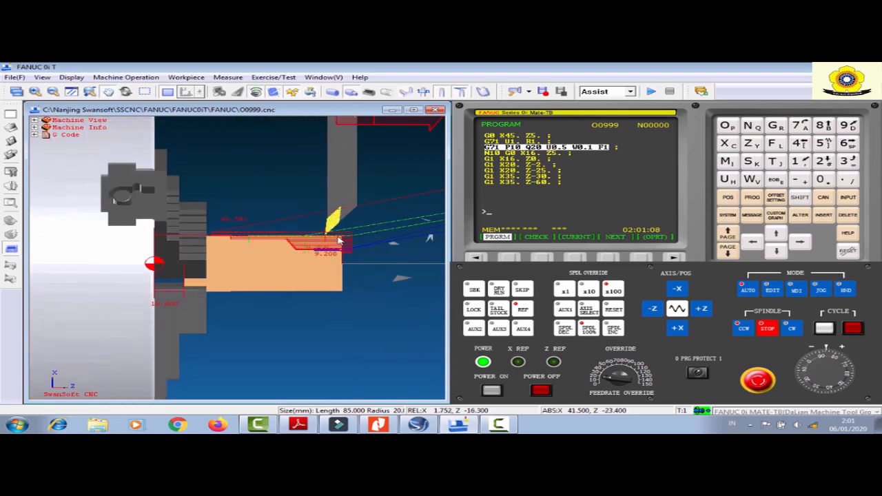
{"action": "scroll", "coordinate": [250, 222], "scroll_direction": "up", "scroll_amount": 2}
{"action": "middle_click_drag", "start_coordinate": [251, 221], "coordinate": [289, 191]}
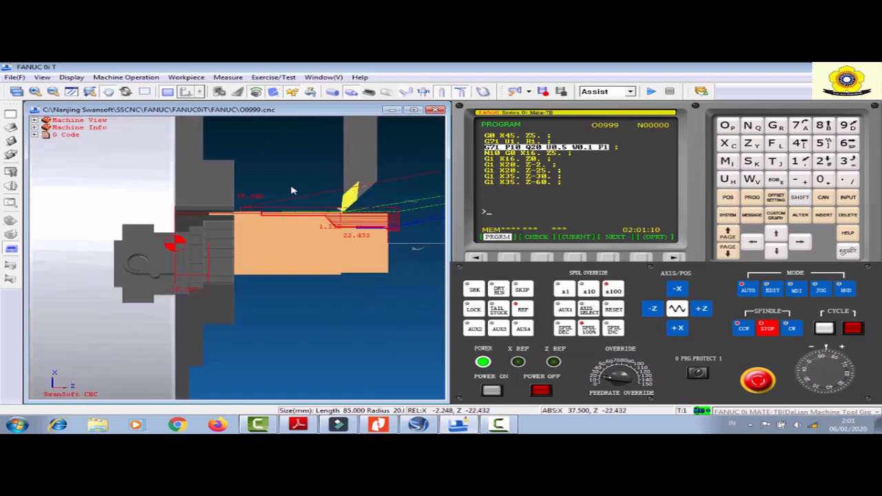
{"action": "middle_click_drag", "start_coordinate": [305, 227], "coordinate": [288, 262]}
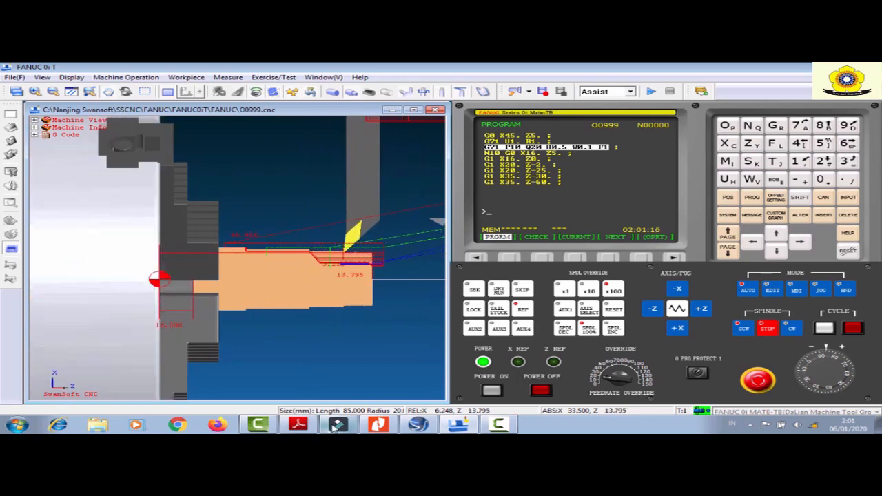
{"action": "mouse_move", "coordinate": [334, 427]}
{"action": "mouse_move", "coordinate": [459, 425]}
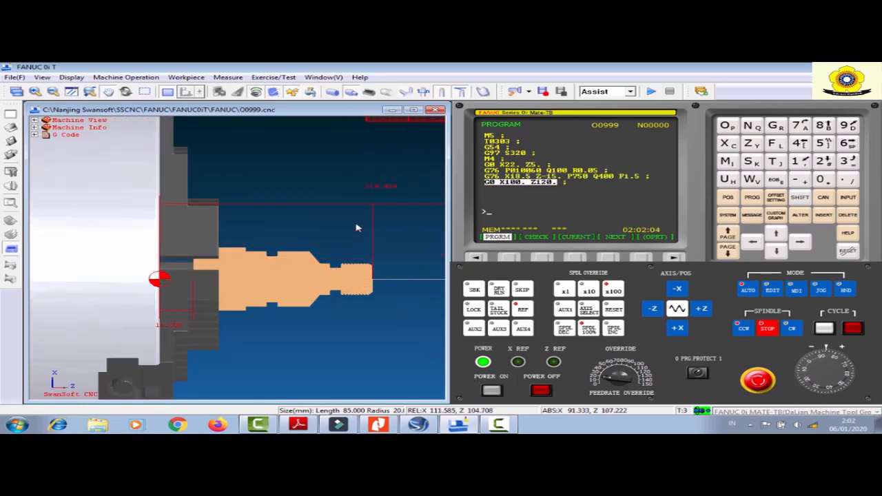
Examine the machined part's profile in the 2D view, including the thread, undercut, taper and rear groove.
{"action": "middle_click_drag", "start_coordinate": [332, 233], "coordinate": [326, 227]}
{"action": "scroll", "coordinate": [327, 236], "scroll_direction": "up", "scroll_amount": 2}
{"action": "scroll", "coordinate": [325, 235], "scroll_direction": "up", "scroll_amount": 4}
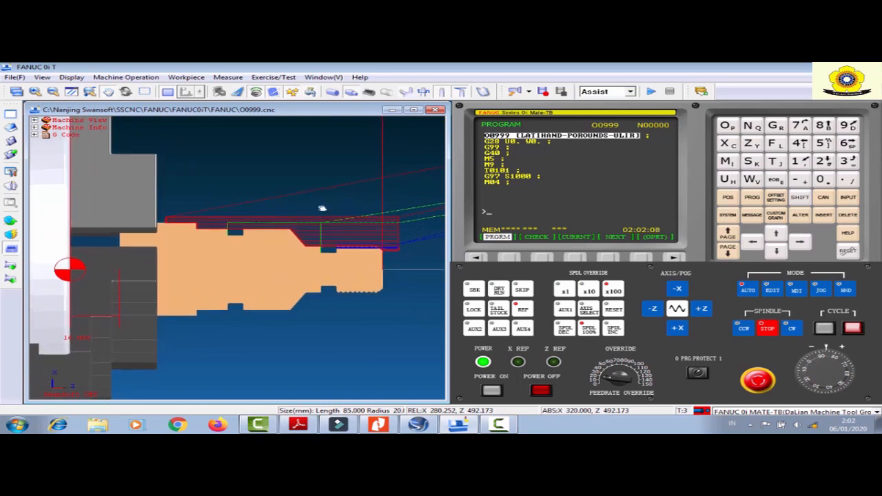
{"action": "scroll", "coordinate": [321, 236], "scroll_direction": "up", "scroll_amount": 3}
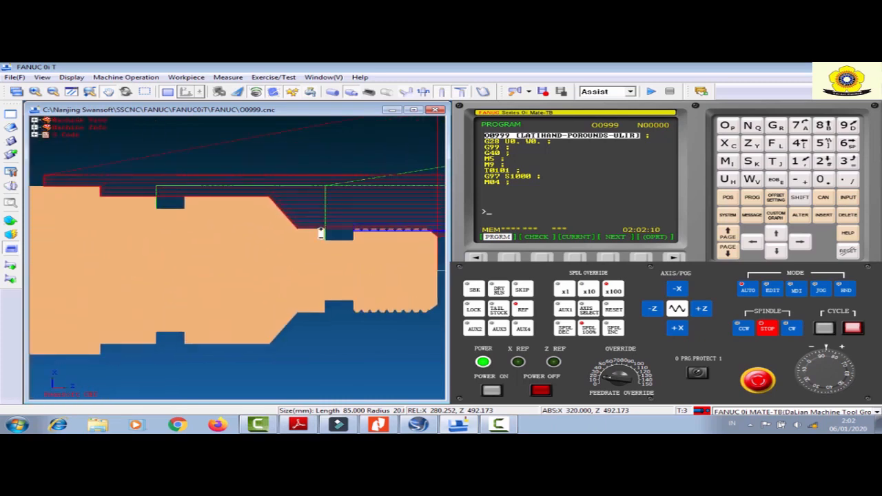
{"action": "scroll", "coordinate": [296, 230], "scroll_direction": "up", "scroll_amount": 4}
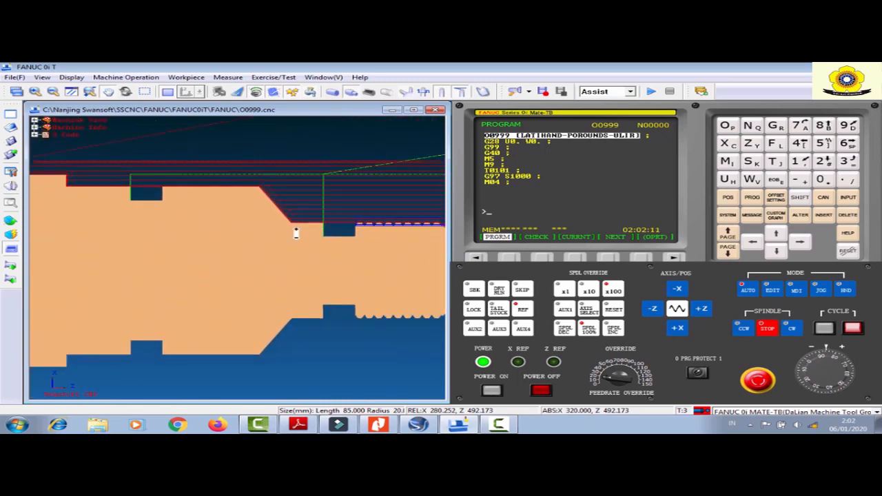
{"action": "left_click_drag", "start_coordinate": [362, 230], "coordinate": [380, 233]}
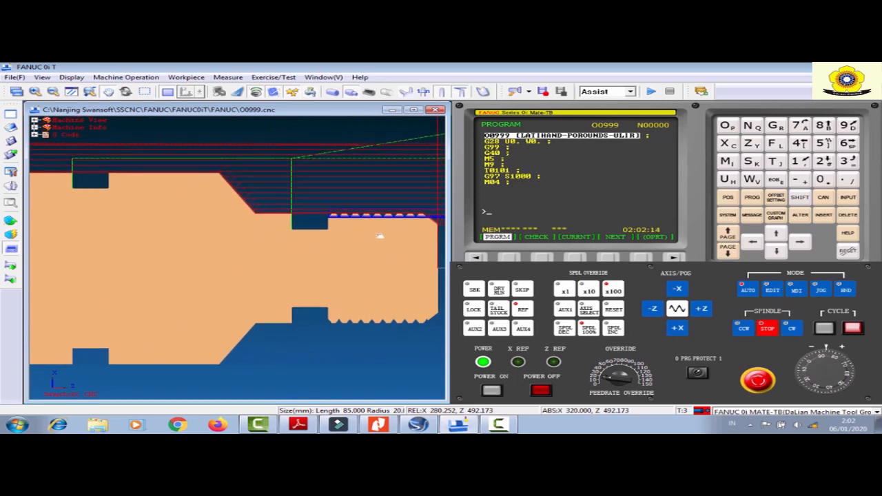
{"action": "left_click_drag", "start_coordinate": [314, 230], "coordinate": [338, 231]}
{"action": "left_click_drag", "start_coordinate": [155, 191], "coordinate": [242, 215]}
{"action": "scroll", "coordinate": [217, 188], "scroll_direction": "down", "scroll_amount": 2}
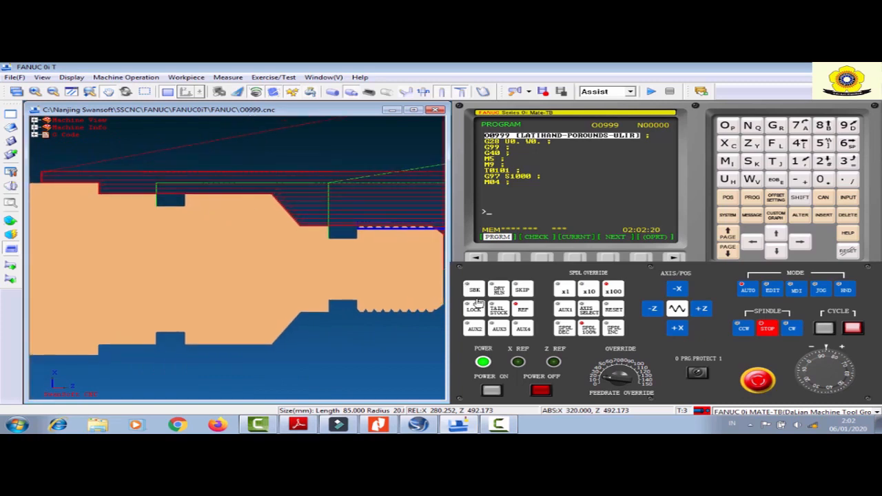
Start a Feature Point measurement and check the diameters and Z positions along the part's contour.
{"action": "left_click", "coordinate": [239, 77]}
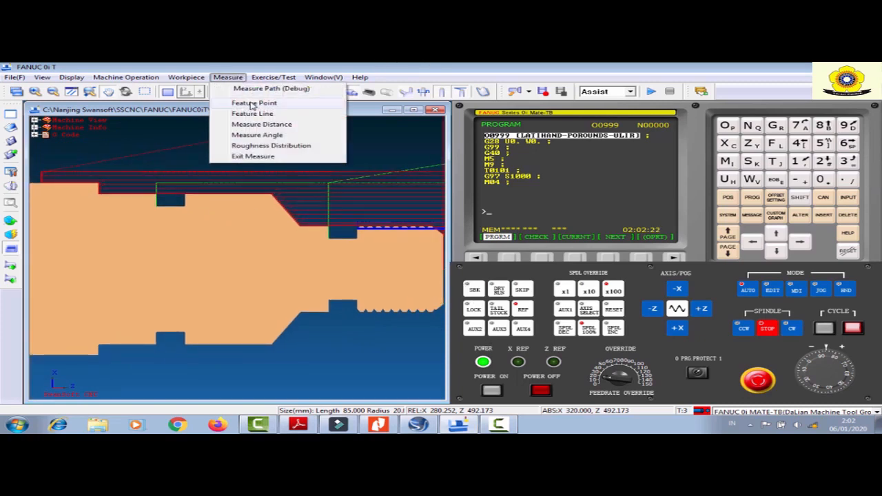
{"action": "left_click", "coordinate": [252, 104]}
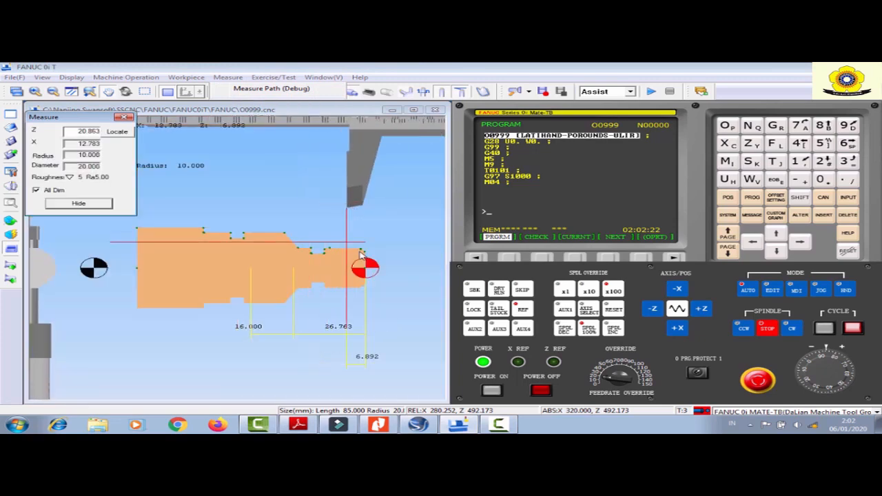
{"action": "left_click_drag", "start_coordinate": [349, 252], "coordinate": [344, 248]}
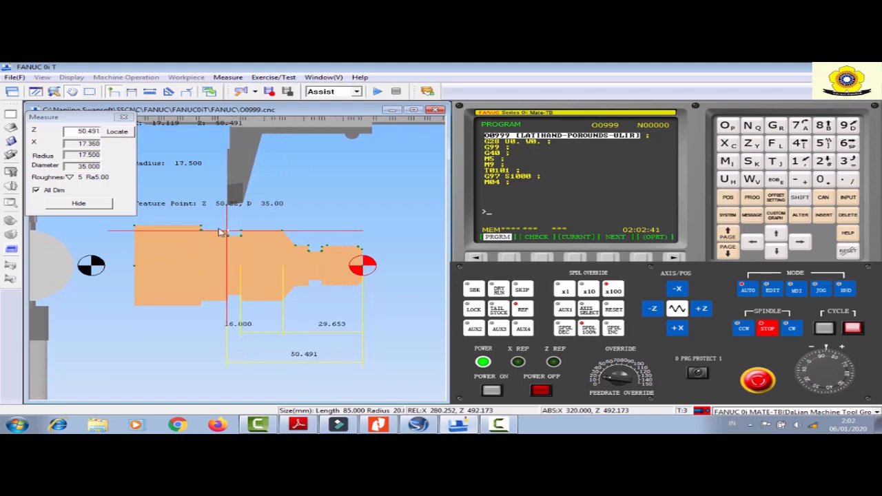
Display the part's Roughness Distribution and examine the threaded end up close.
{"action": "left_click", "coordinate": [227, 77]}
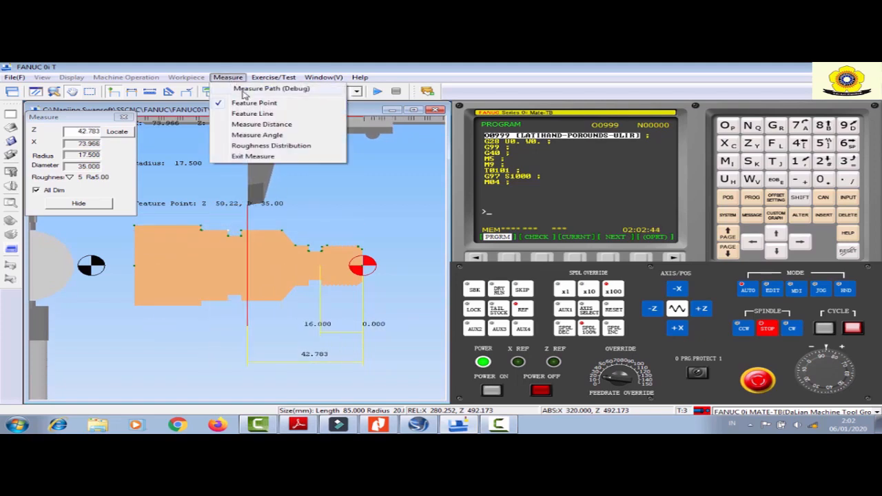
{"action": "left_click", "coordinate": [274, 147]}
{"action": "scroll", "coordinate": [288, 235], "scroll_direction": "up", "scroll_amount": 5}
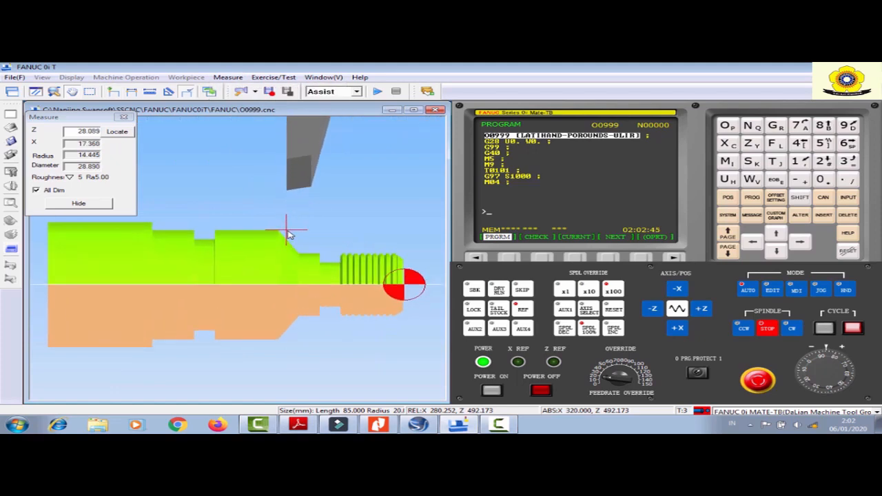
{"action": "left_click_drag", "start_coordinate": [301, 224], "coordinate": [188, 199]}
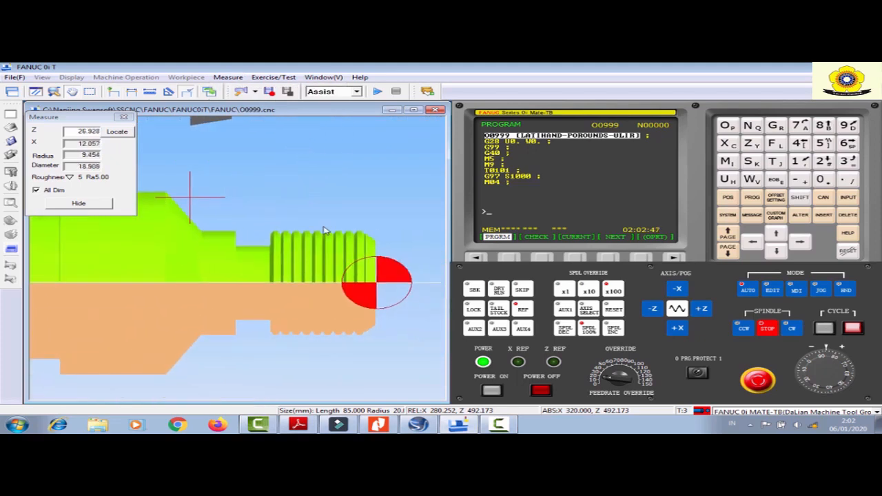
{"action": "scroll", "coordinate": [323, 229], "scroll_direction": "up", "scroll_amount": 2}
{"action": "scroll", "coordinate": [386, 244], "scroll_direction": "up", "scroll_amount": 3}
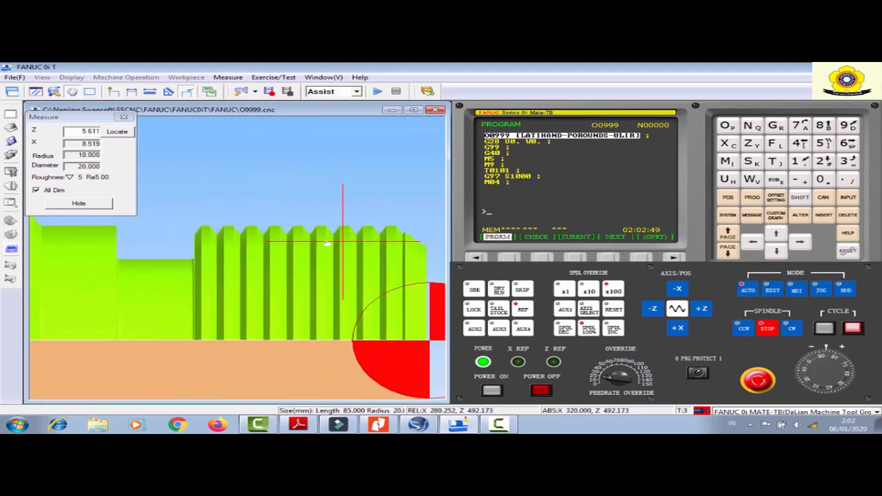
Examine the roughness of the undercut, taper and rear groove, and exit the measuring mode.
{"action": "left_click_drag", "start_coordinate": [251, 259], "coordinate": [435, 254]}
{"action": "left_click_drag", "start_coordinate": [283, 256], "coordinate": [377, 265]}
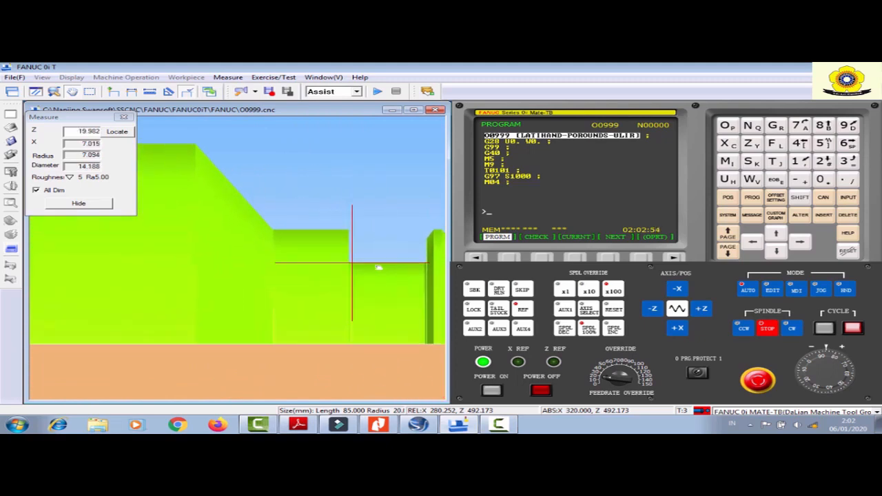
{"action": "left_click_drag", "start_coordinate": [175, 222], "coordinate": [270, 253]}
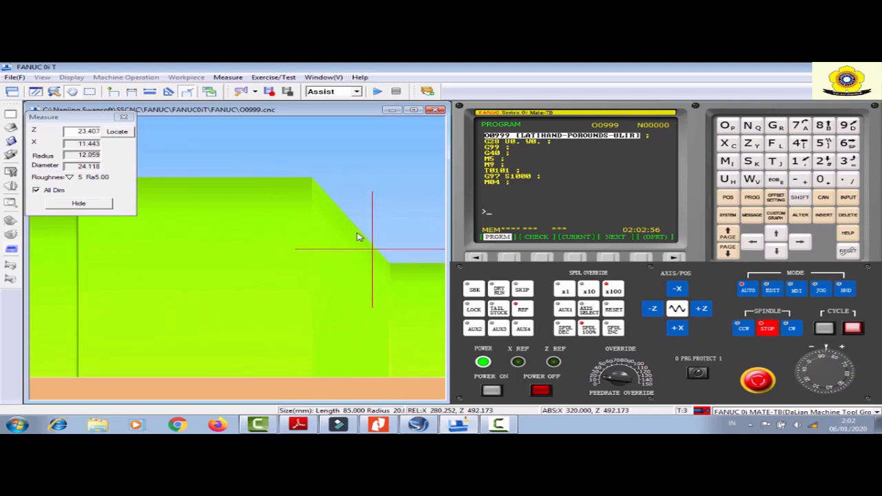
{"action": "left_click_drag", "start_coordinate": [294, 198], "coordinate": [433, 260]}
{"action": "left_click_drag", "start_coordinate": [211, 266], "coordinate": [306, 258]}
{"action": "scroll", "coordinate": [249, 257], "scroll_direction": "down", "scroll_amount": 5}
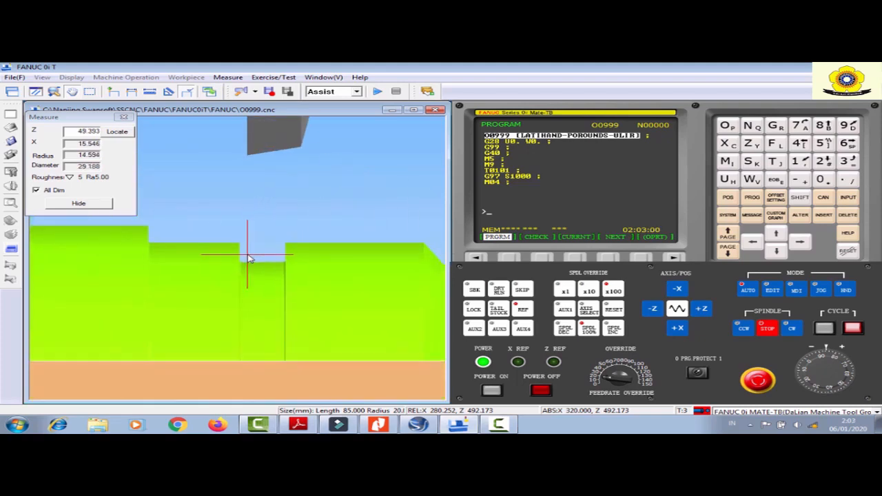
{"action": "scroll", "coordinate": [246, 254], "scroll_direction": "down", "scroll_amount": 6}
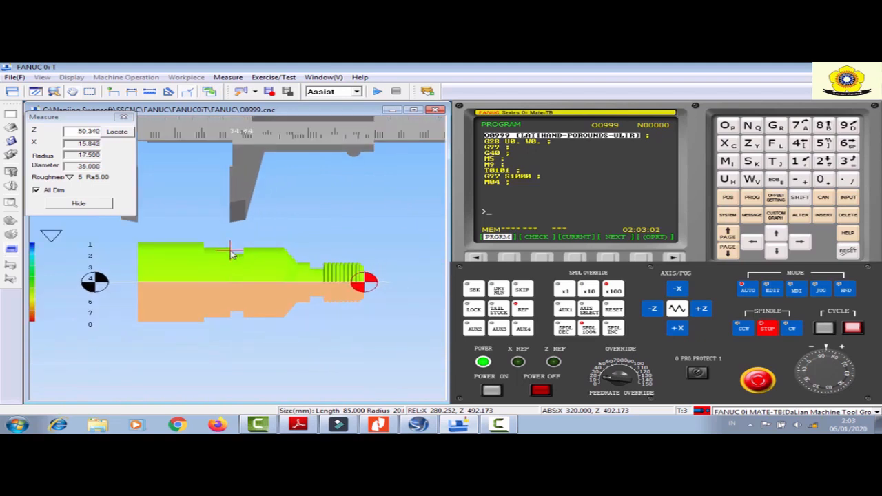
{"action": "left_click", "coordinate": [233, 77]}
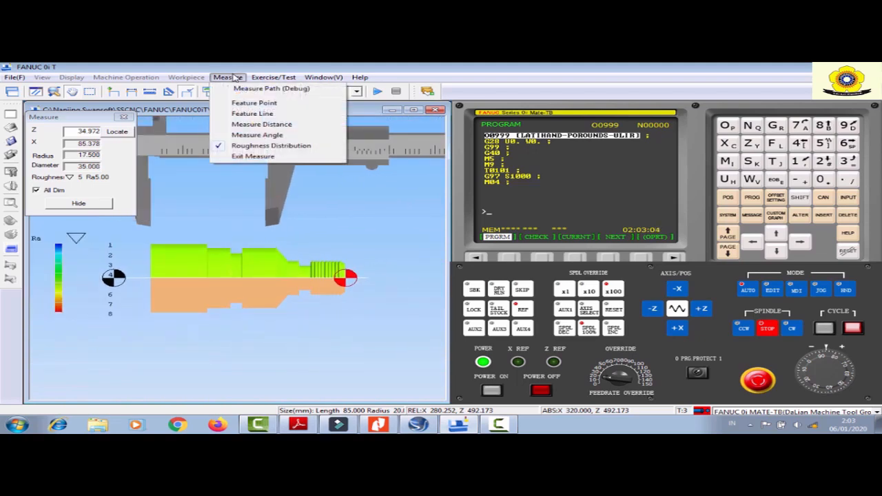
{"action": "left_click", "coordinate": [255, 157]}
Replace the machined part with a new low carbon steel blank, 40 mm in diameter and 85 mm long.
{"action": "scroll", "coordinate": [282, 215], "scroll_direction": "down", "scroll_amount": 5}
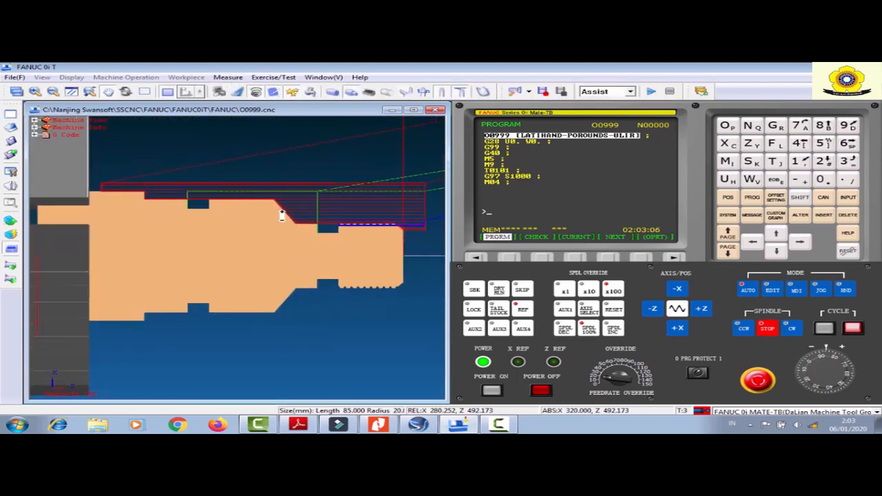
{"action": "scroll", "coordinate": [265, 222], "scroll_direction": "down", "scroll_amount": 2}
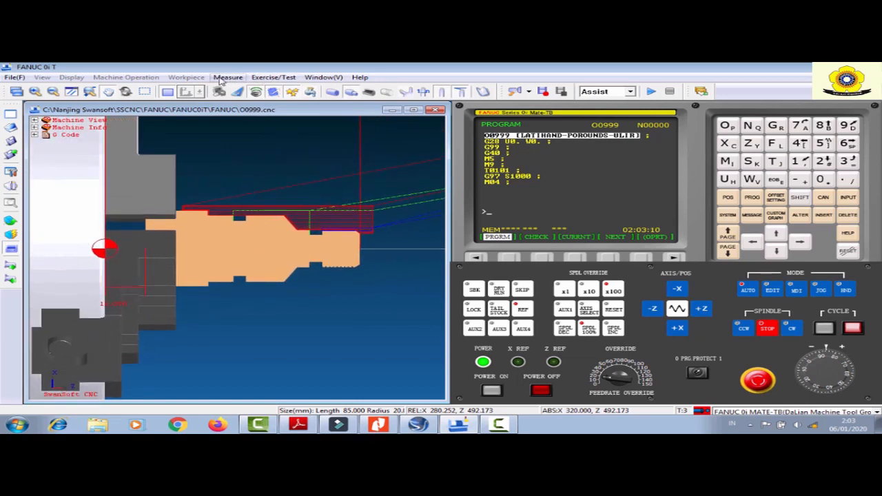
{"action": "left_click", "coordinate": [186, 77]}
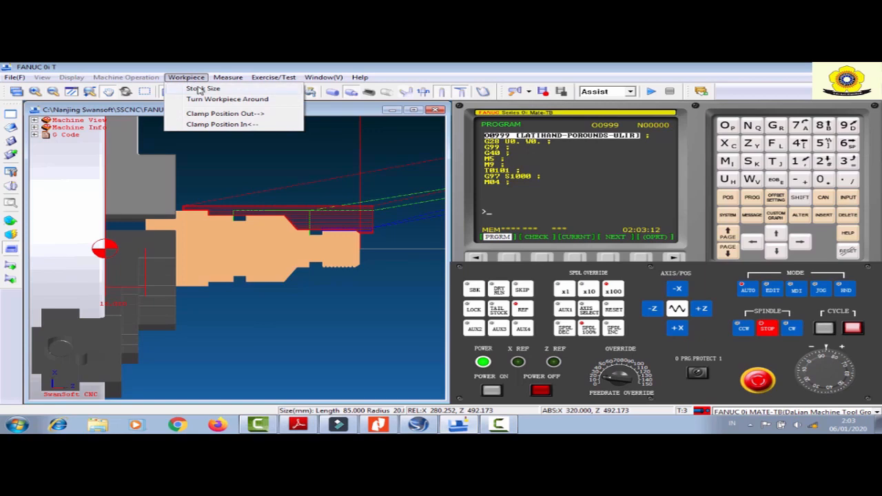
{"action": "left_click", "coordinate": [199, 89]}
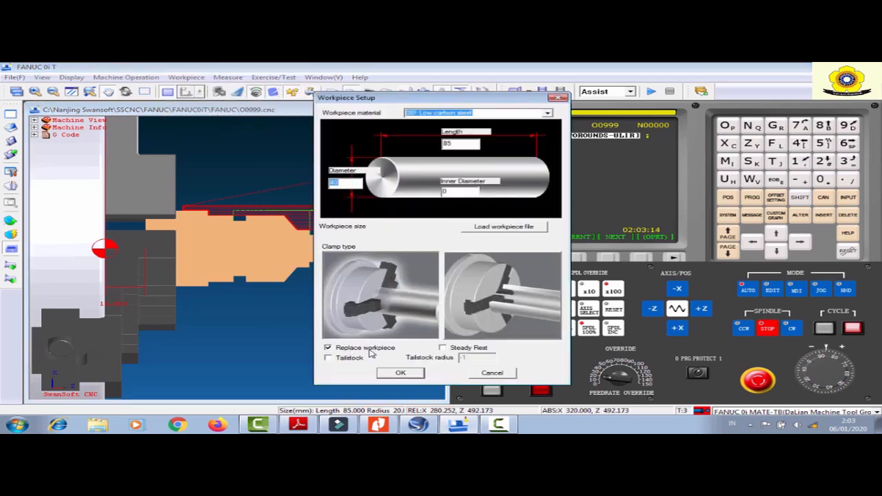
{"action": "left_click", "coordinate": [400, 373]}
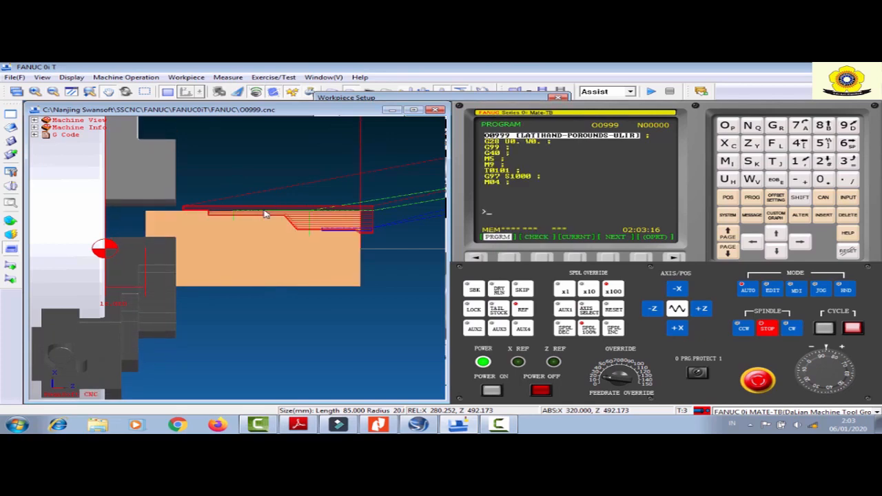
Return the machine display to 3D and reset it to the default view of the whole lathe.
{"action": "left_click", "coordinate": [168, 92]}
{"action": "left_click_drag", "start_coordinate": [247, 210], "coordinate": [274, 211]}
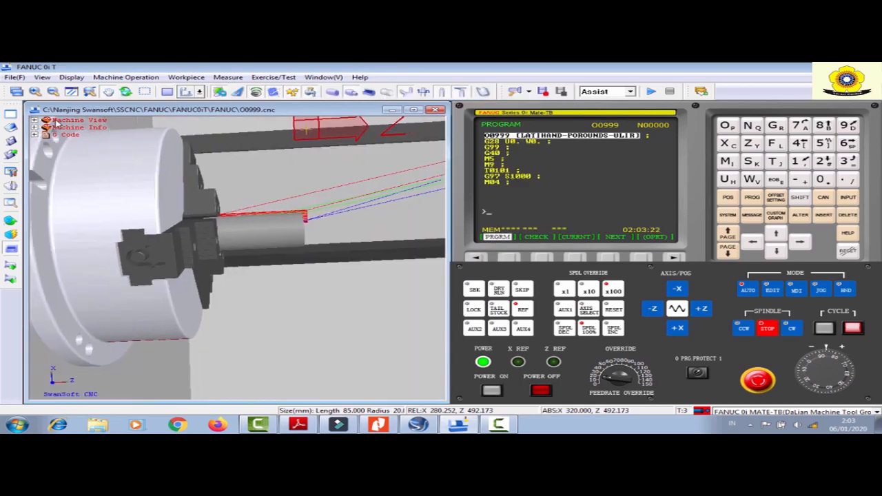
{"action": "left_click", "coordinate": [34, 121]}
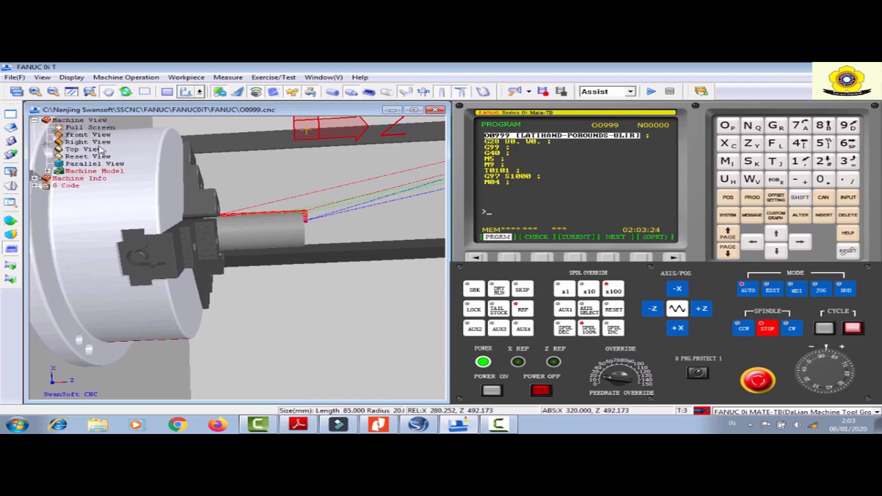
{"action": "left_click", "coordinate": [95, 158]}
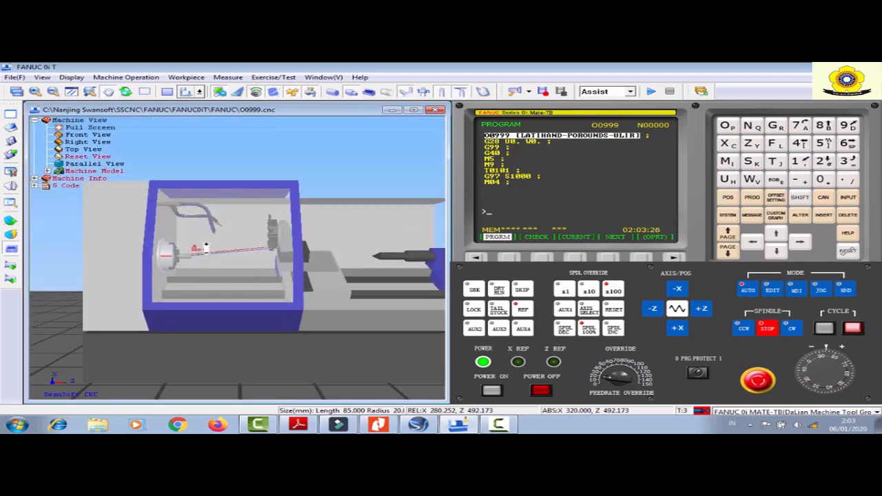
Start program O0999 in AUTO mode to machine the new blank while viewing the workpiece up close.
{"action": "scroll", "coordinate": [202, 245], "scroll_direction": "up", "scroll_amount": 3}
{"action": "left_click_drag", "start_coordinate": [155, 250], "coordinate": [318, 237]}
{"action": "scroll", "coordinate": [216, 248], "scroll_direction": "up", "scroll_amount": 1}
{"action": "left_click_drag", "start_coordinate": [235, 224], "coordinate": [250, 198]}
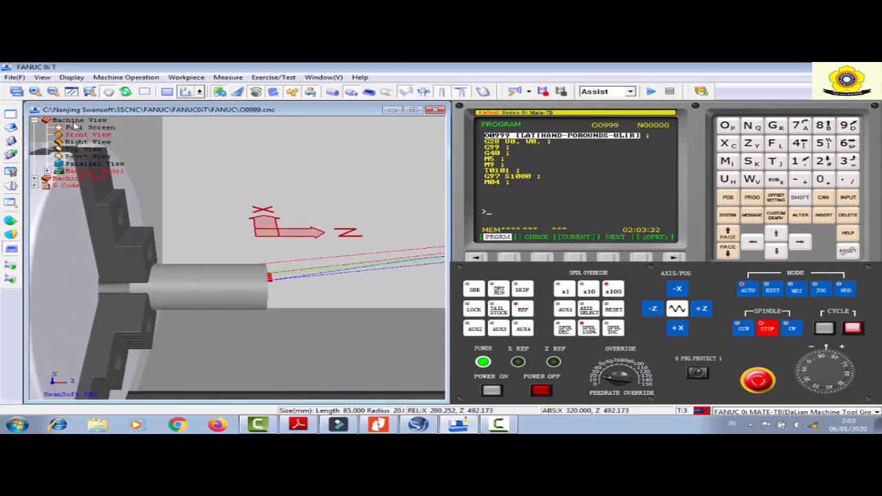
{"action": "left_click", "coordinate": [86, 143]}
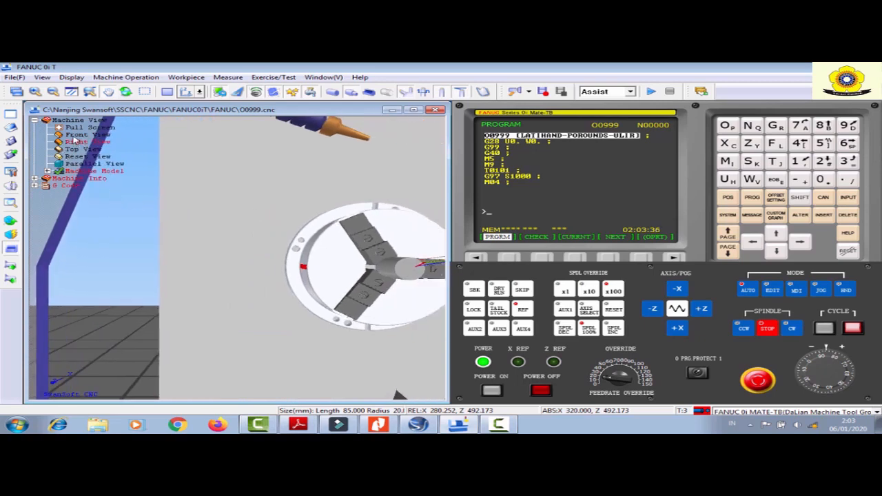
{"action": "left_click", "coordinate": [77, 135]}
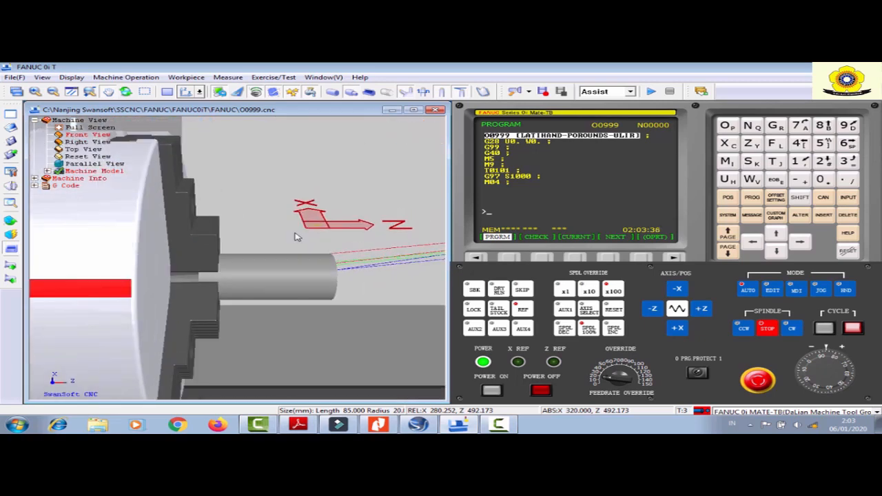
{"action": "middle_click_drag", "start_coordinate": [240, 233], "coordinate": [239, 240]}
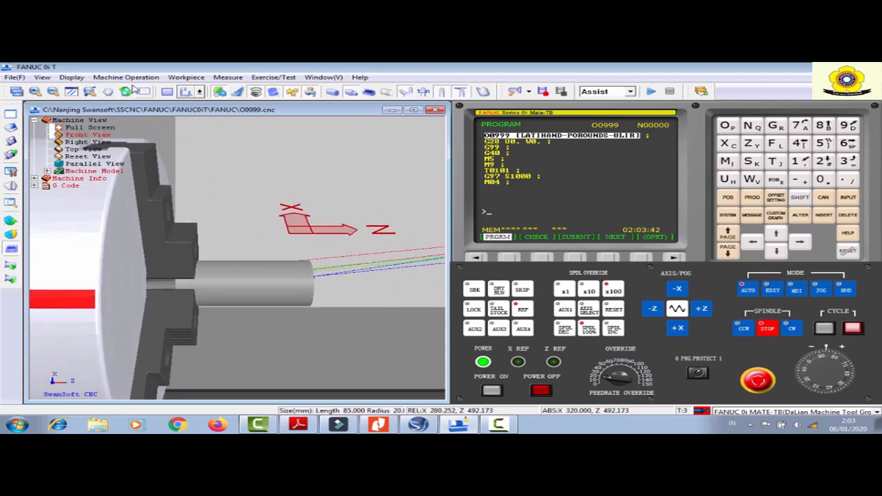
{"action": "middle_click_drag", "start_coordinate": [290, 274], "coordinate": [282, 267]}
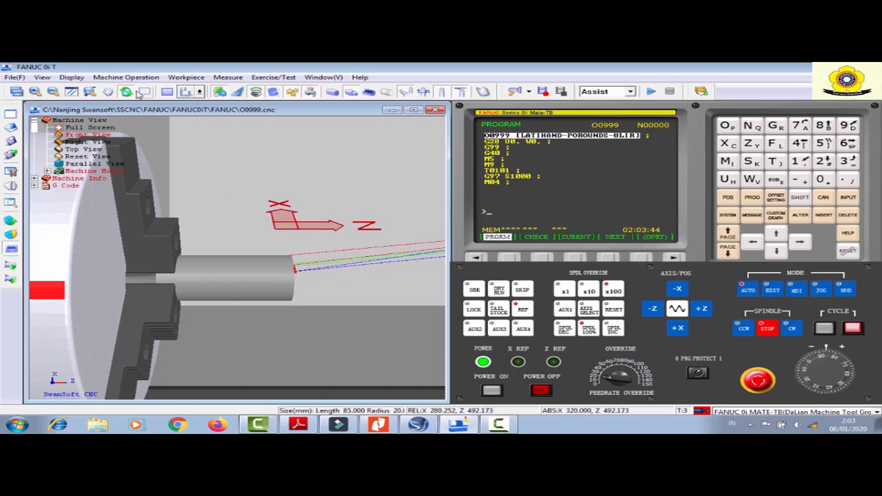
{"action": "scroll", "coordinate": [222, 305], "scroll_direction": "up", "scroll_amount": 5}
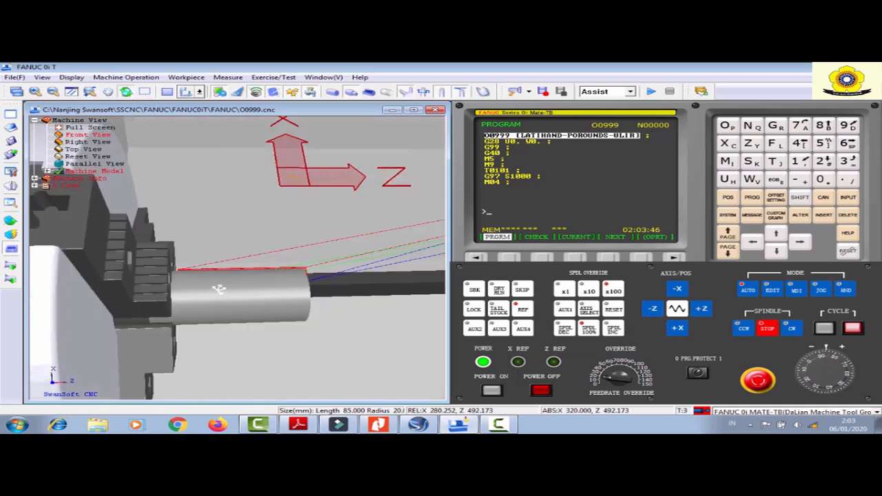
{"action": "middle_click_drag", "start_coordinate": [222, 302], "coordinate": [220, 284]}
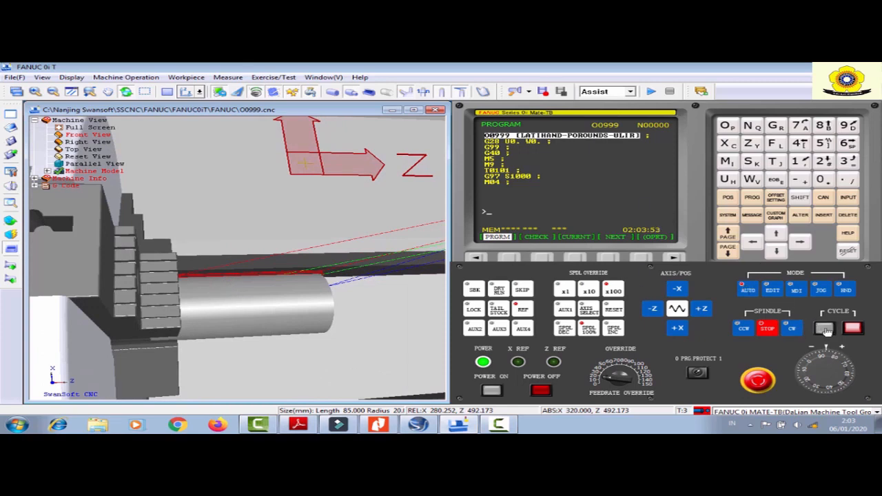
{"action": "left_click", "coordinate": [824, 329]}
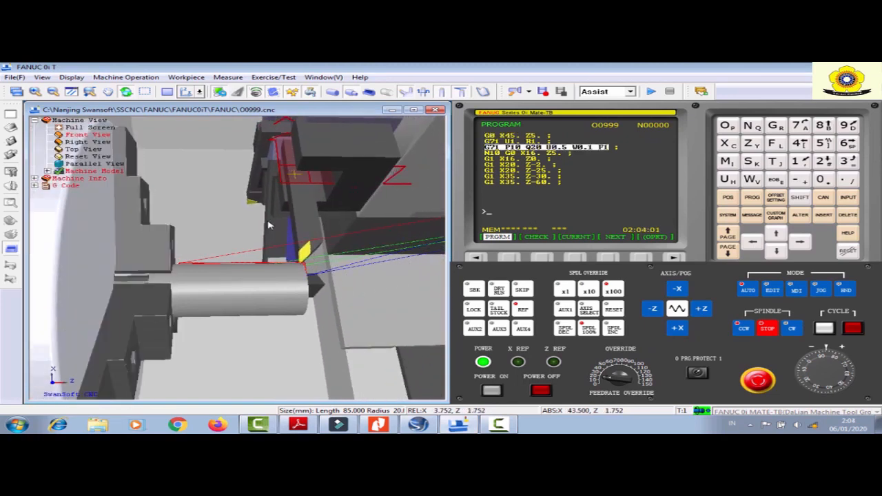
Turn off the tool trace display and watch program O0999 machine the part through to its threaded end.
{"action": "left_click", "coordinate": [71, 77]}
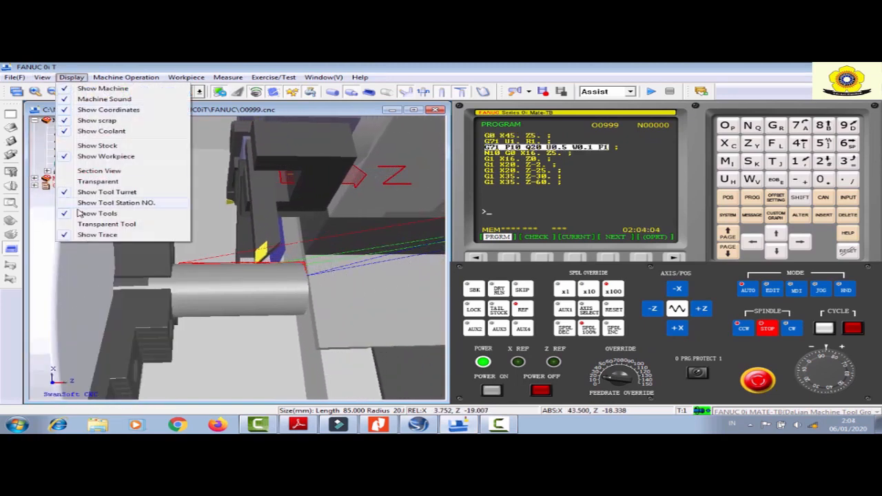
{"action": "left_click", "coordinate": [103, 203]}
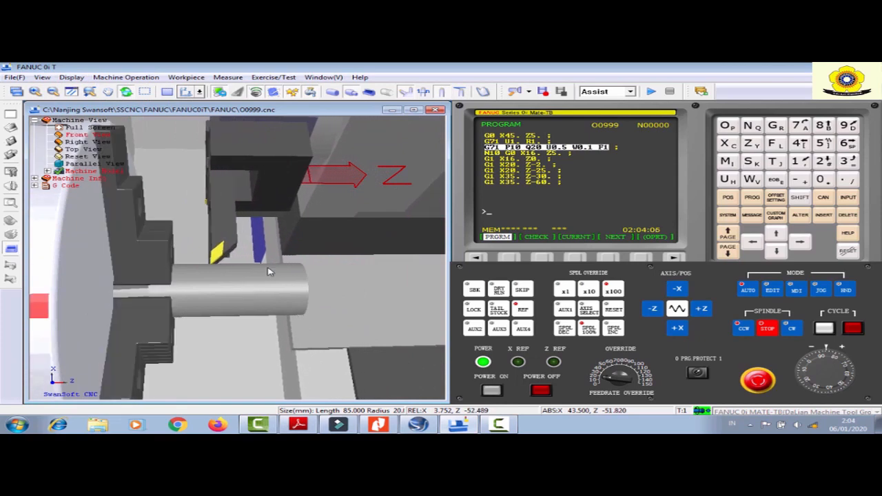
{"action": "left_click", "coordinate": [124, 92]}
{"action": "left_click_drag", "start_coordinate": [292, 299], "coordinate": [282, 351]}
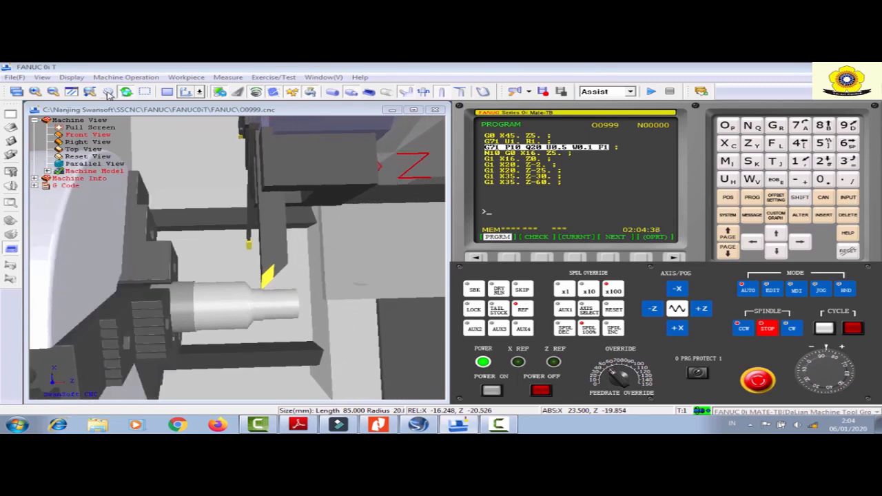
{"action": "left_click", "coordinate": [107, 92]}
{"action": "left_click_drag", "start_coordinate": [179, 207], "coordinate": [224, 157]}
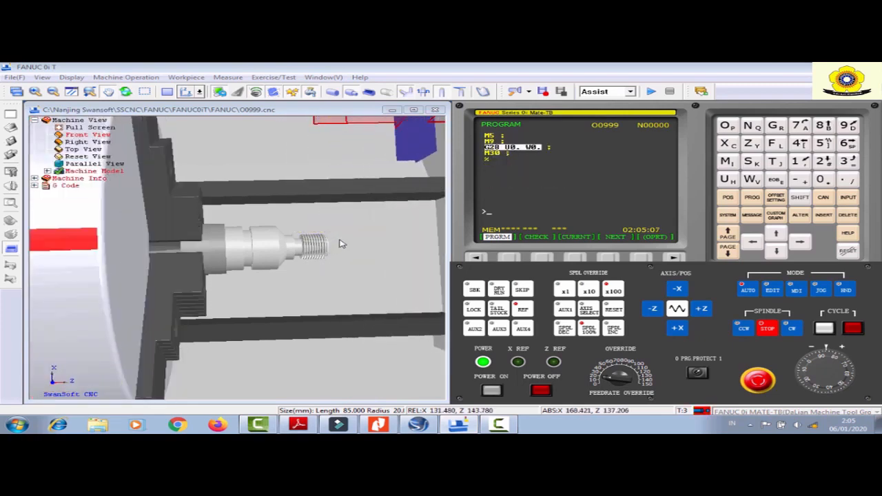
Examine the machined part in the chuck in 3D and switch the machine display to 2D.
{"action": "left_click_drag", "start_coordinate": [342, 232], "coordinate": [310, 222]}
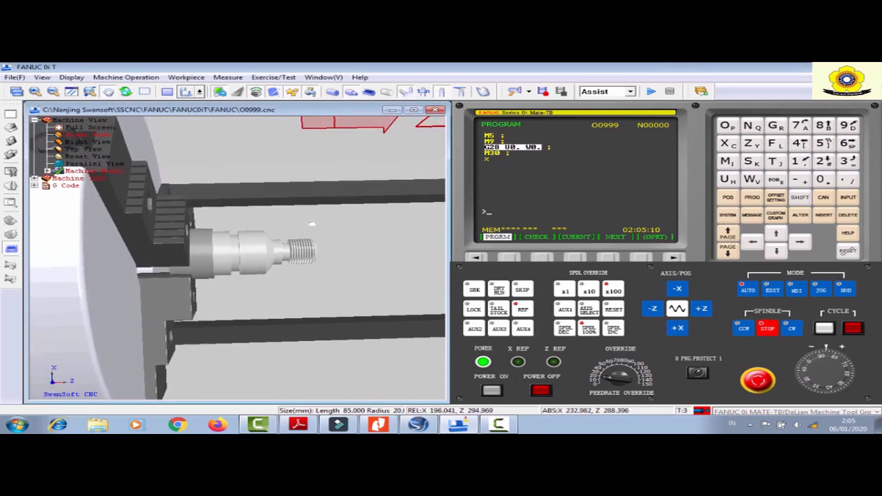
{"action": "left_click", "coordinate": [126, 92]}
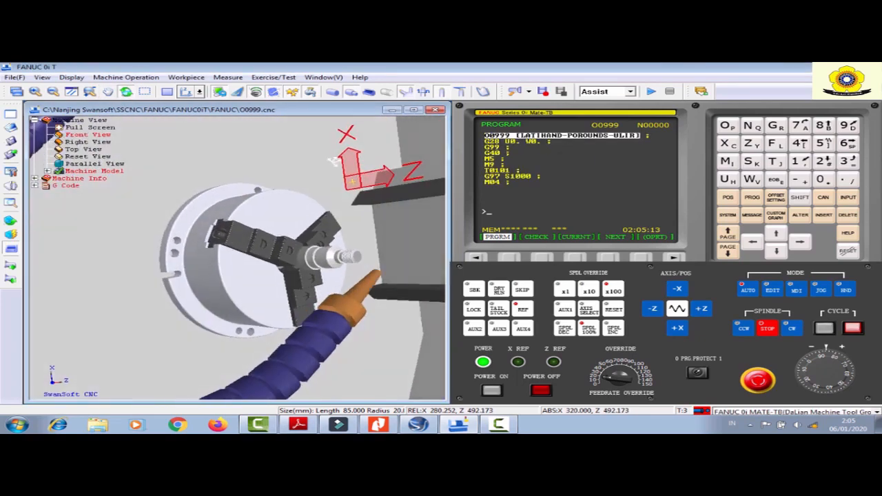
{"action": "left_click_drag", "start_coordinate": [356, 230], "coordinate": [194, 125]}
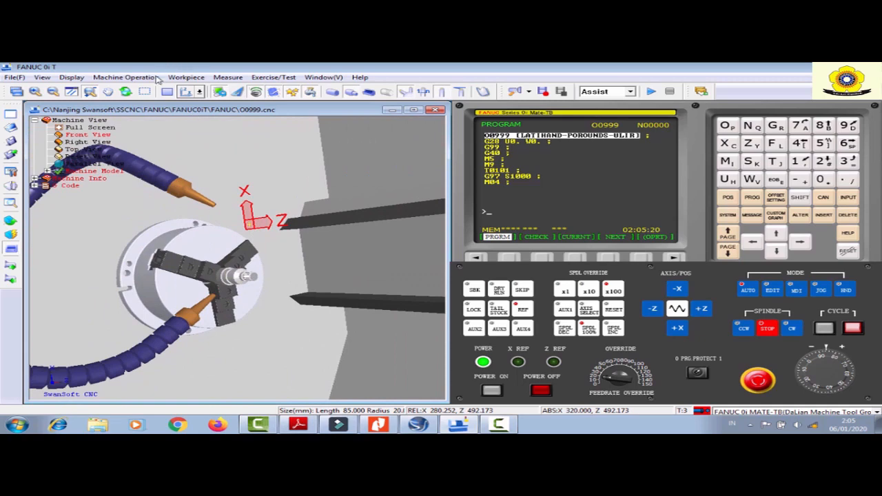
{"action": "left_click", "coordinate": [185, 93]}
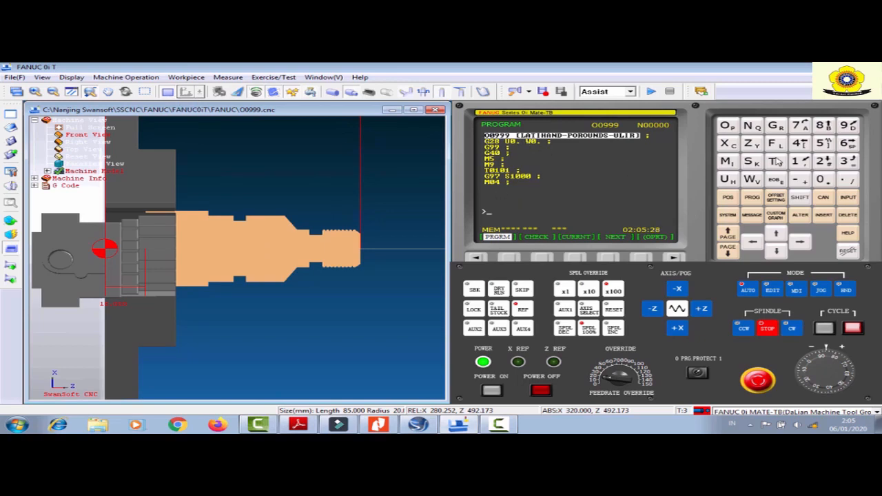
Begin a Save As with all file types selected and save the tools configuration file as 9.
{"action": "left_click", "coordinate": [15, 77]}
{"action": "mouse_move", "coordinate": [29, 111]}
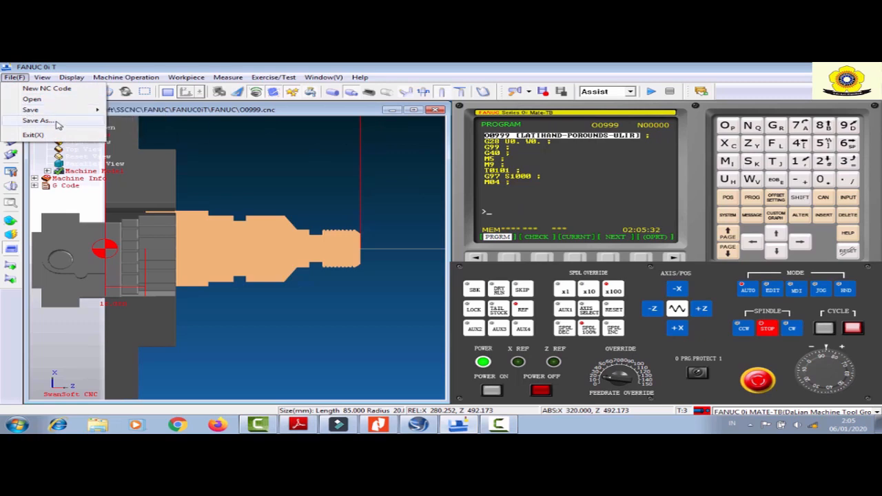
{"action": "left_click", "coordinate": [60, 121]}
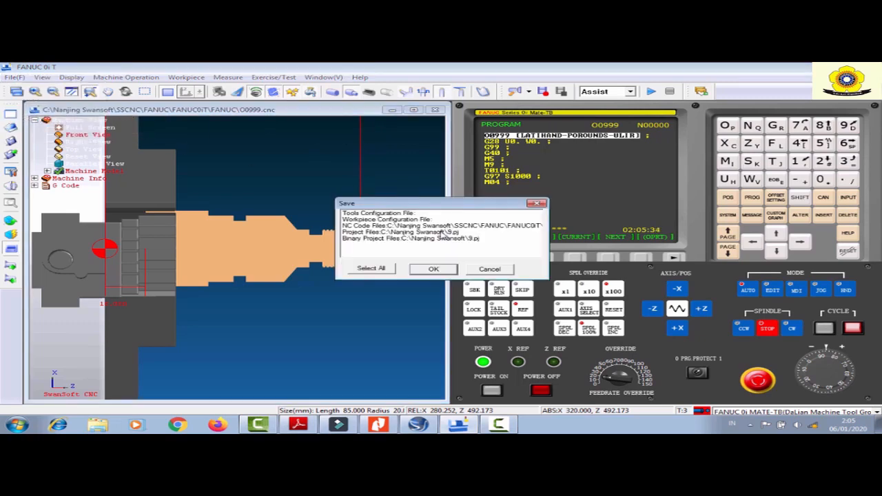
{"action": "left_click", "coordinate": [372, 269]}
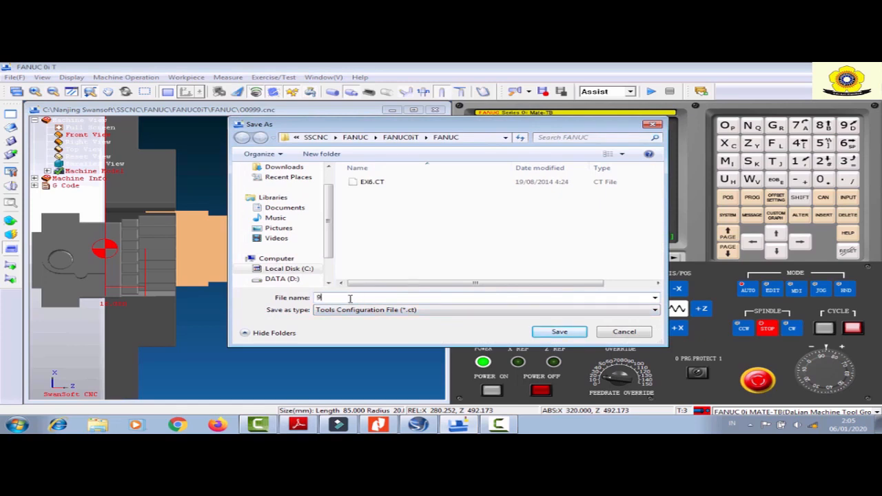
{"action": "left_click", "coordinate": [379, 310]}
{"action": "left_click", "coordinate": [379, 319]}
{"action": "left_click", "coordinate": [559, 331]}
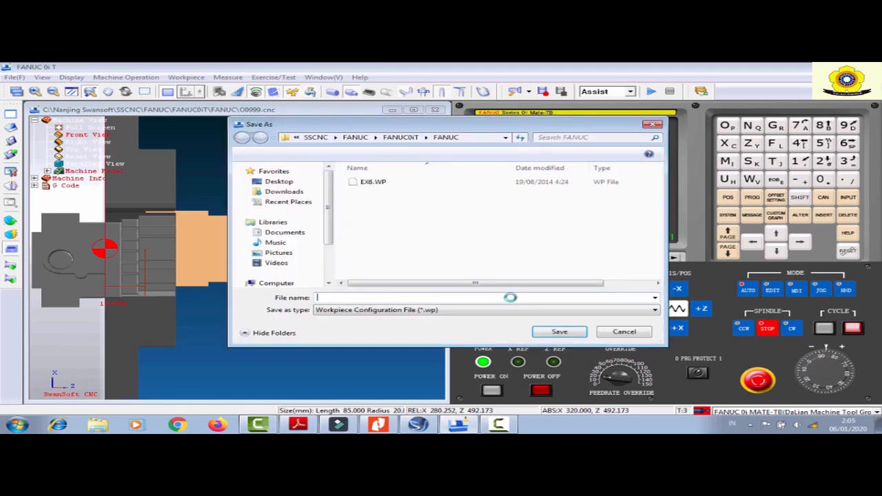
Save the workpiece configuration file as 9 and the NC code as O0999, replacing the existing O0999.cnc.
{"action": "type", "text": "9"}
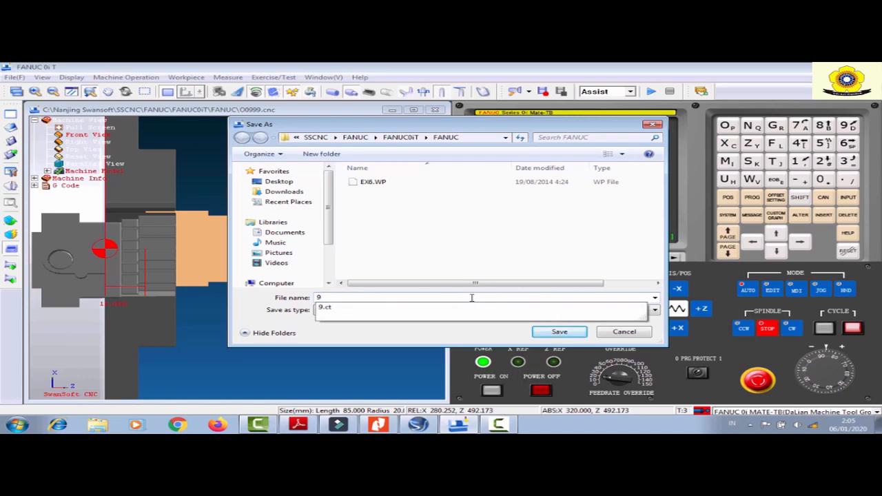
{"action": "key", "text": "Return"}
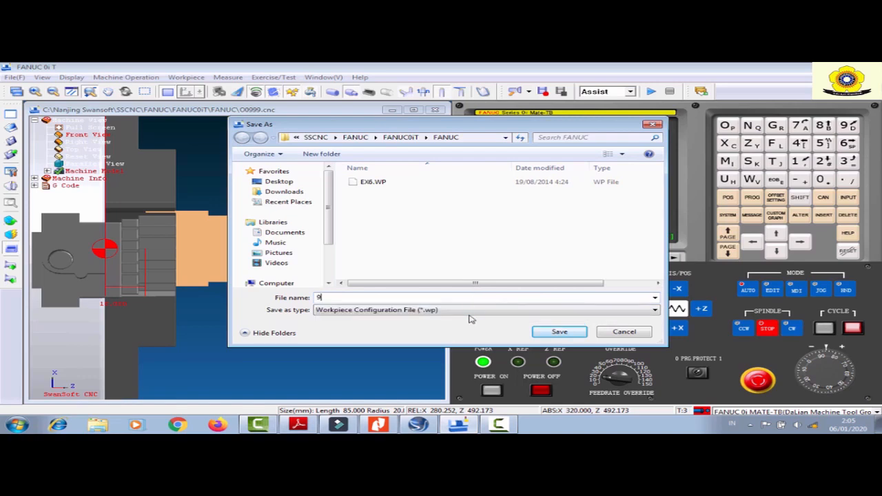
{"action": "left_click", "coordinate": [558, 332]}
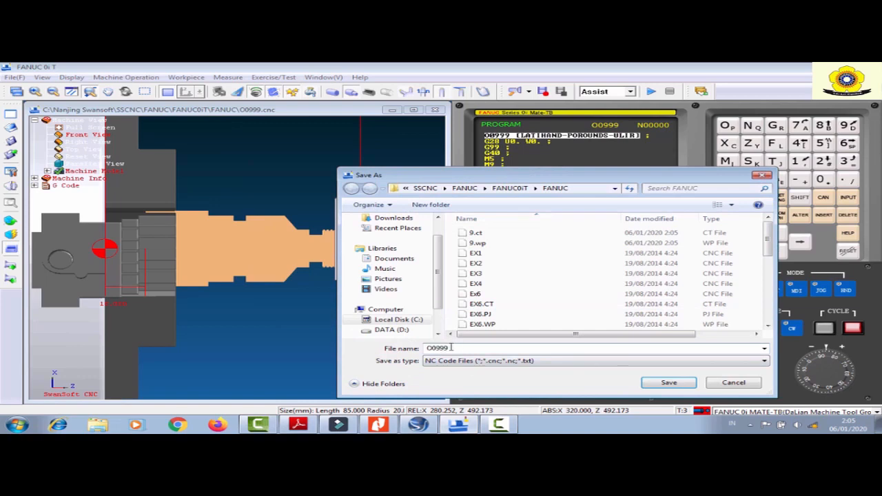
{"action": "left_click", "coordinate": [658, 382]}
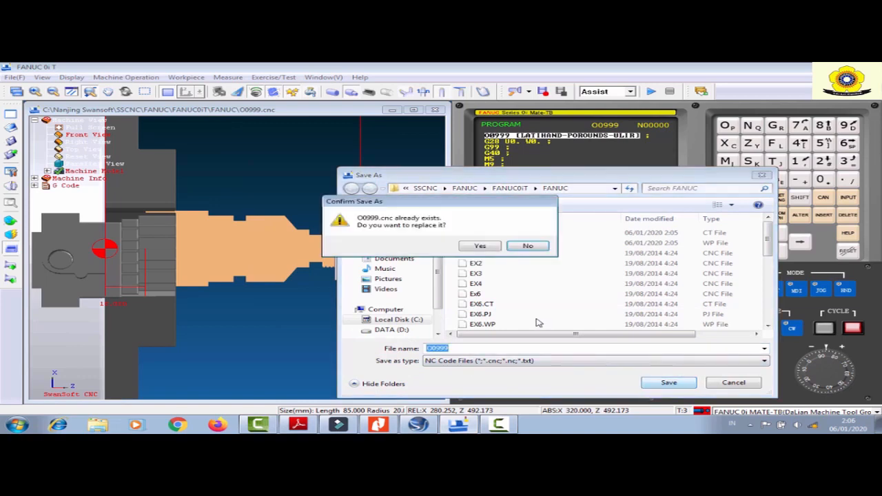
{"action": "left_click", "coordinate": [484, 247]}
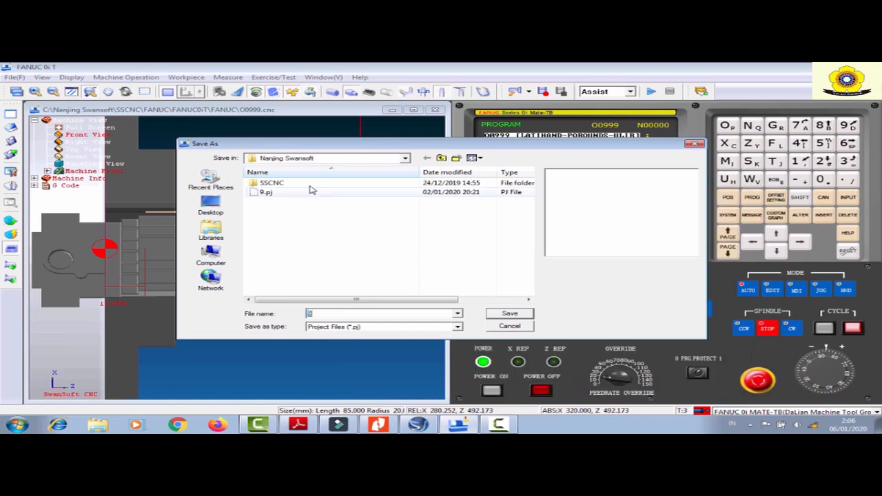
Save the project and binary project files as 9.pj in the Nanjing Swansoft folder, replacing the existing file.
{"action": "left_click", "coordinate": [509, 315]}
{"action": "left_click", "coordinate": [484, 245]}
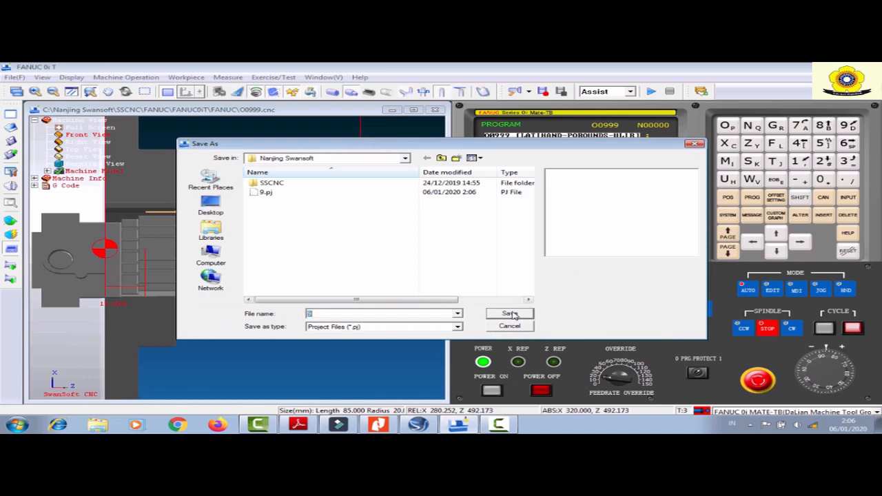
{"action": "left_click", "coordinate": [509, 314]}
{"action": "left_click", "coordinate": [485, 245]}
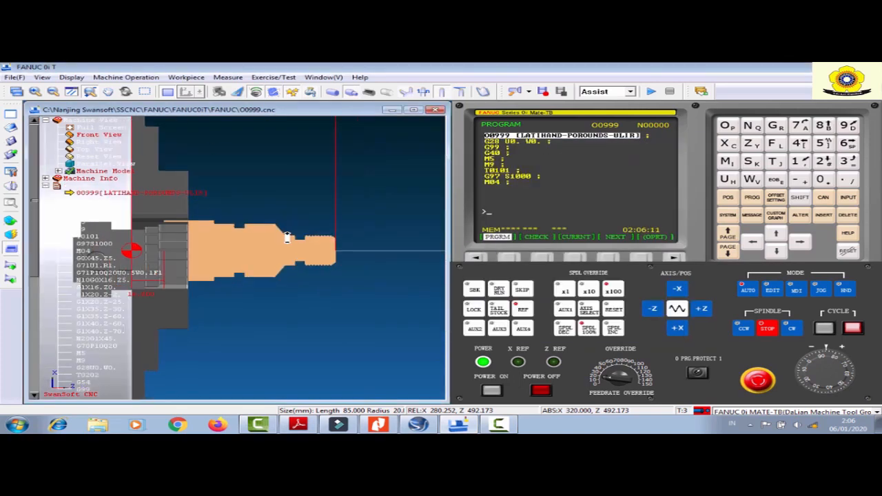
Collapse the G Code tree and view the finished part together with the chuck in 2D.
{"action": "left_click", "coordinate": [46, 186]}
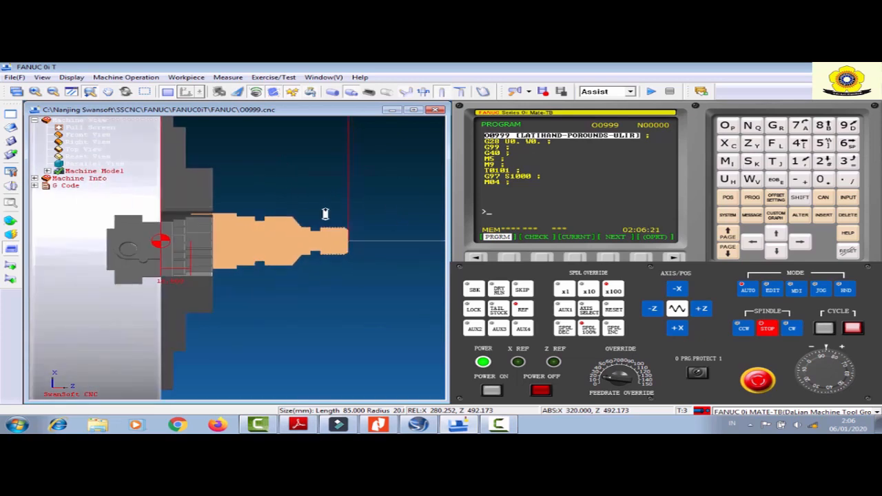
{"action": "scroll", "coordinate": [329, 203], "scroll_direction": "down", "scroll_amount": 2}
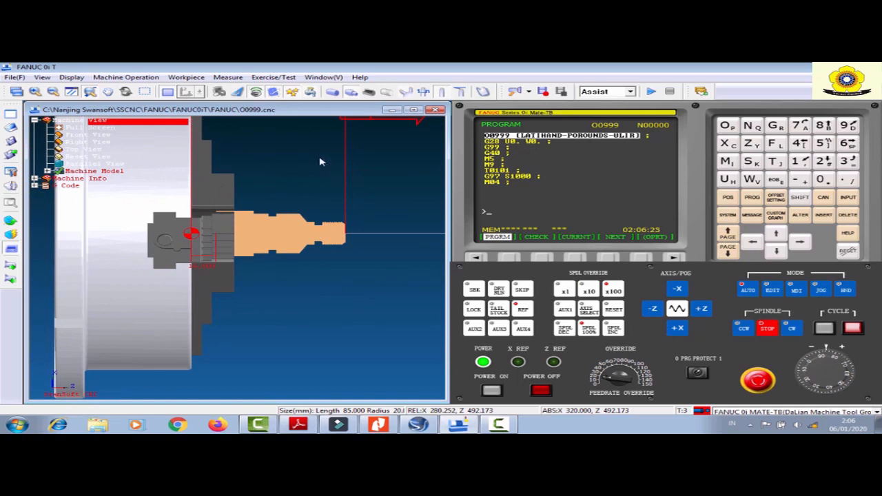
{"action": "scroll", "coordinate": [365, 172], "scroll_direction": "down", "scroll_amount": 1}
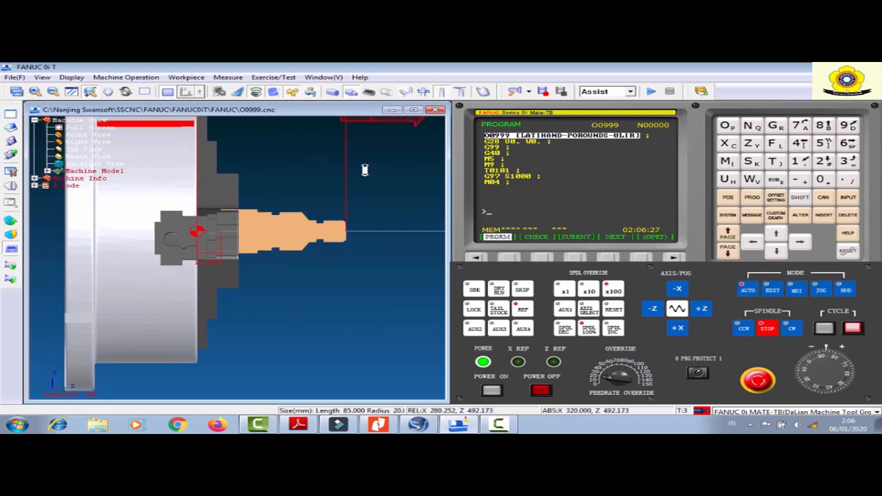